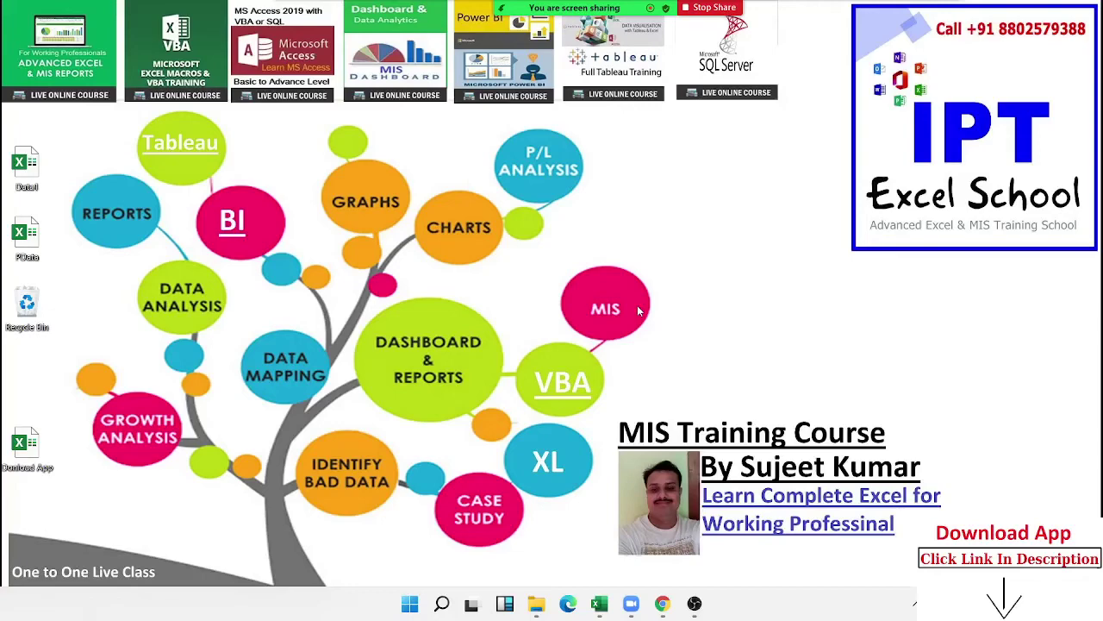
Briefly show the screen recorder, check the Zoom participant list, then bring up the Start menu.
click(695, 604)
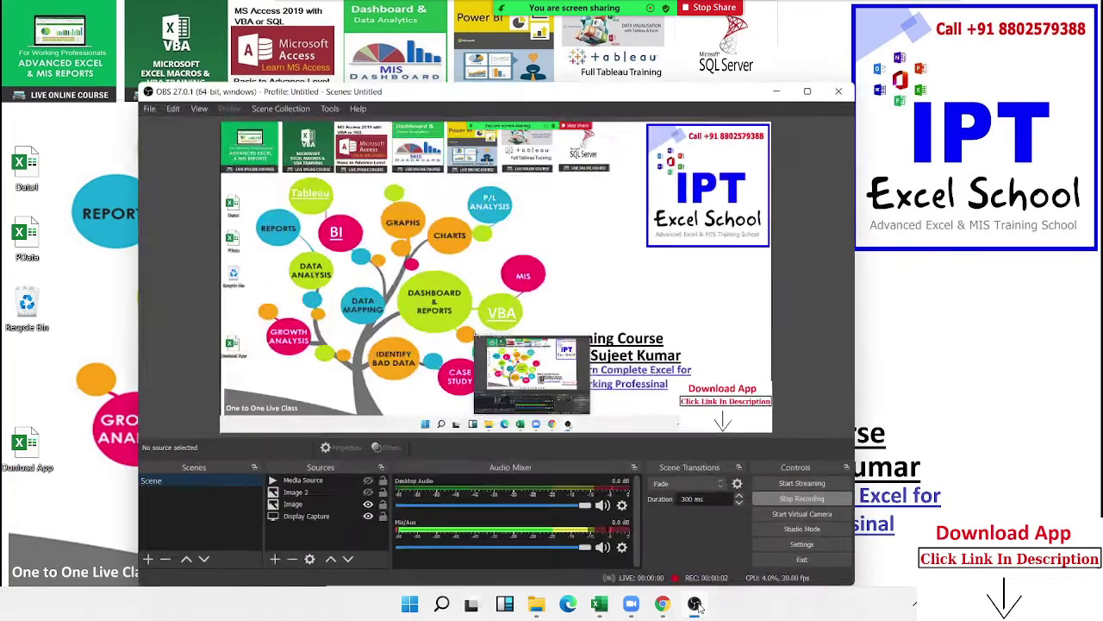
click(694, 604)
mouse_move(540, 7)
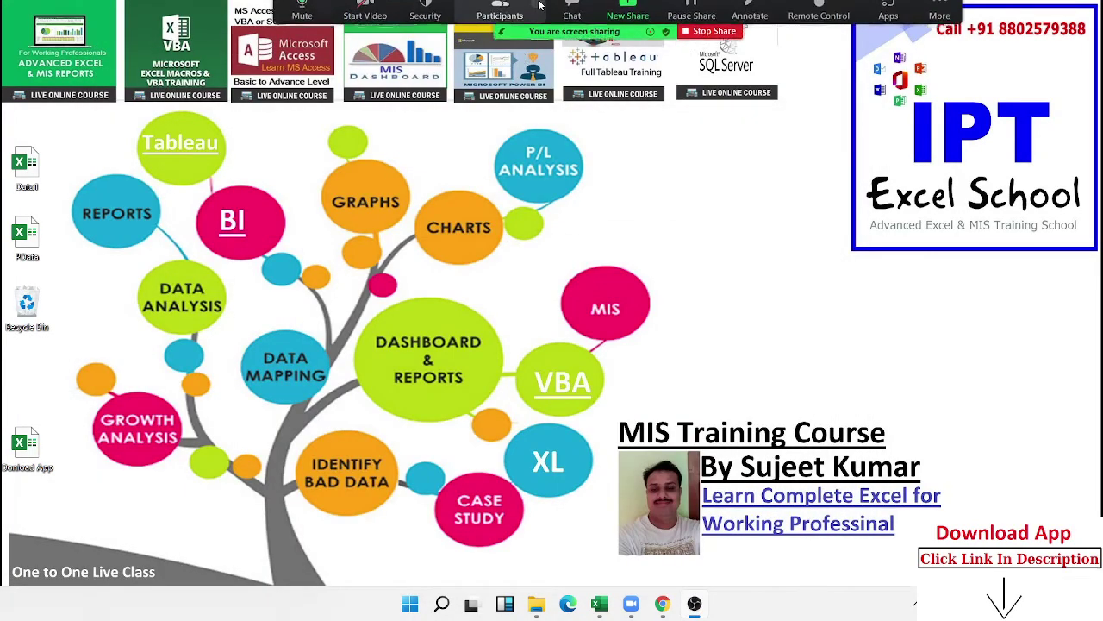
click(521, 10)
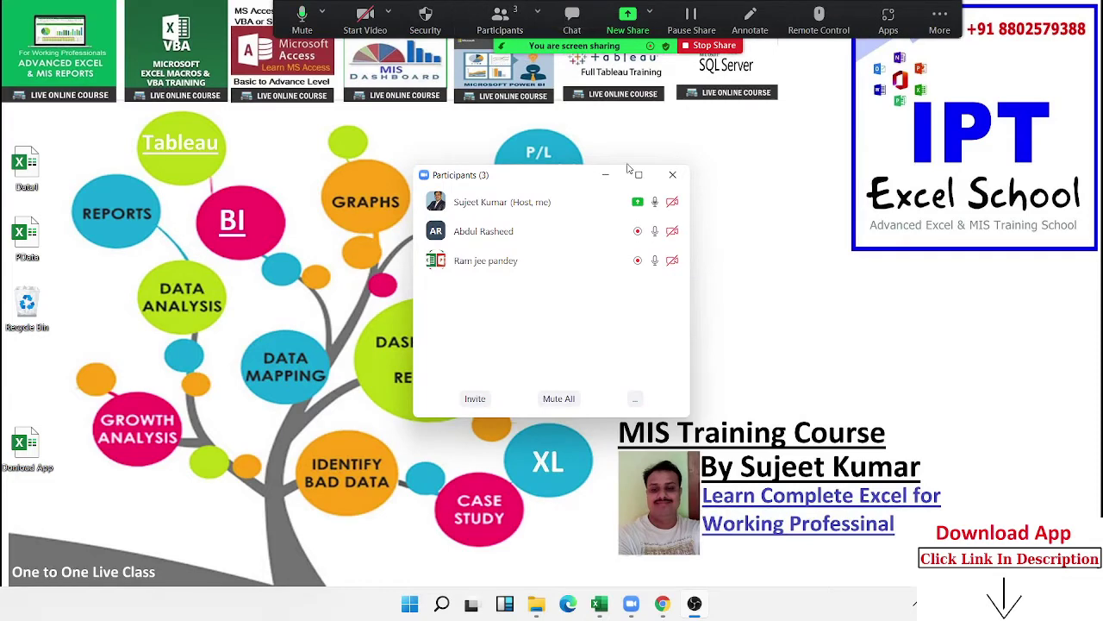
click(673, 175)
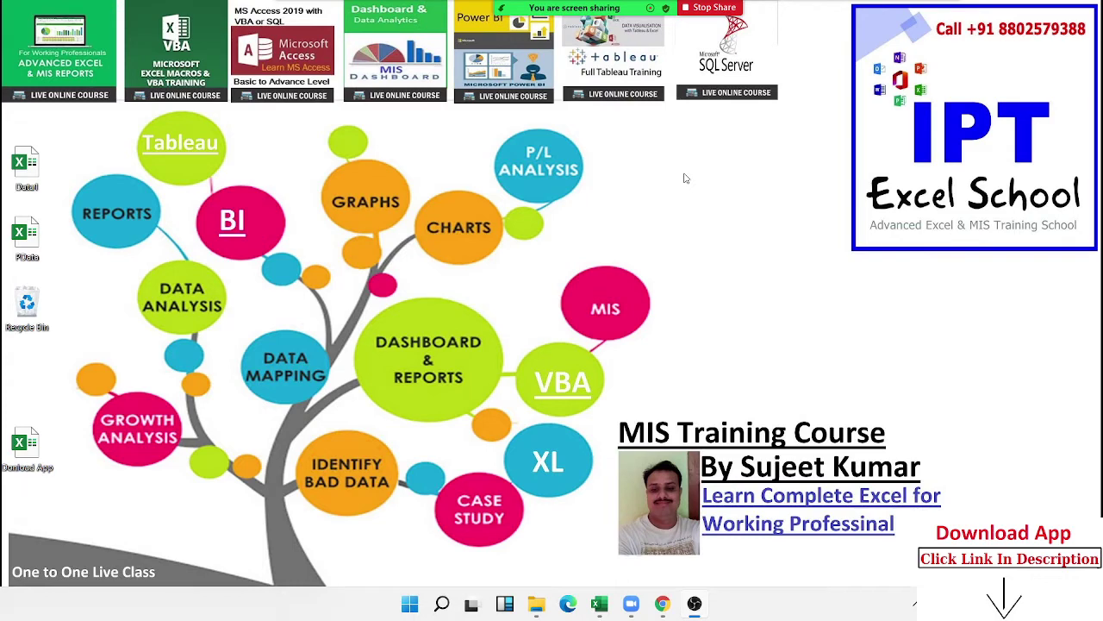
key(super)
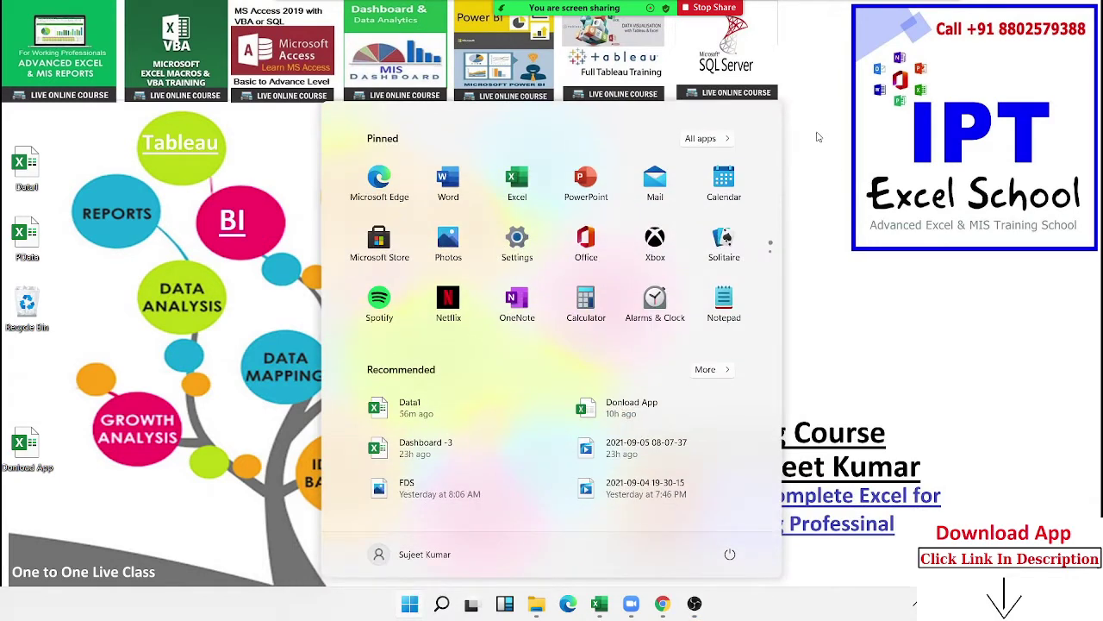
Launch Excel from Start, maximize its window and create a new blank workbook (Book4).
click(530, 184)
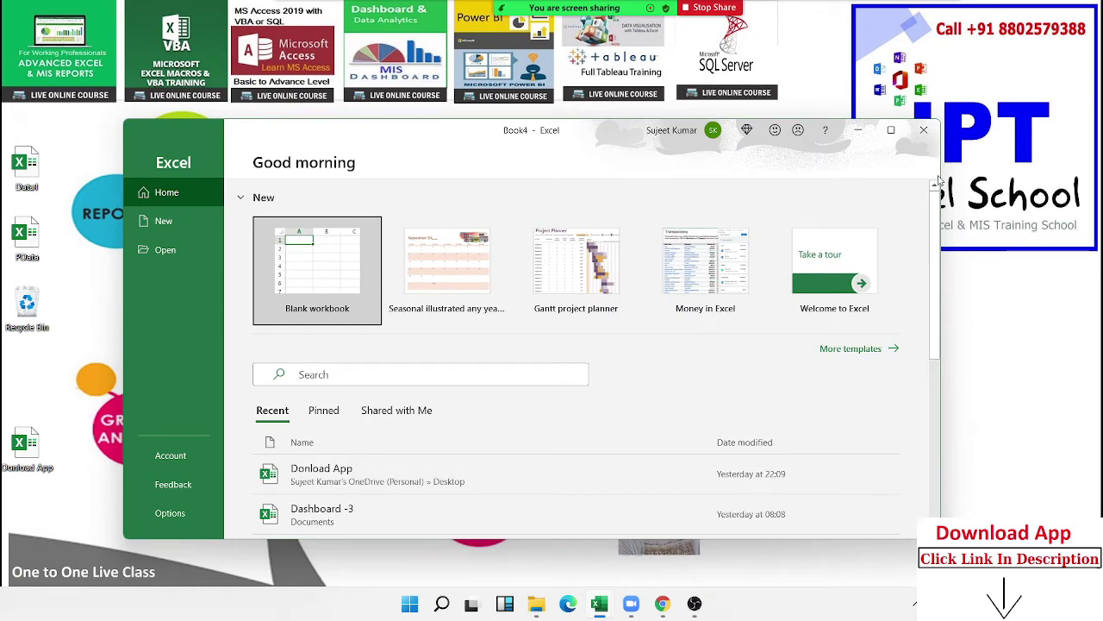
click(890, 129)
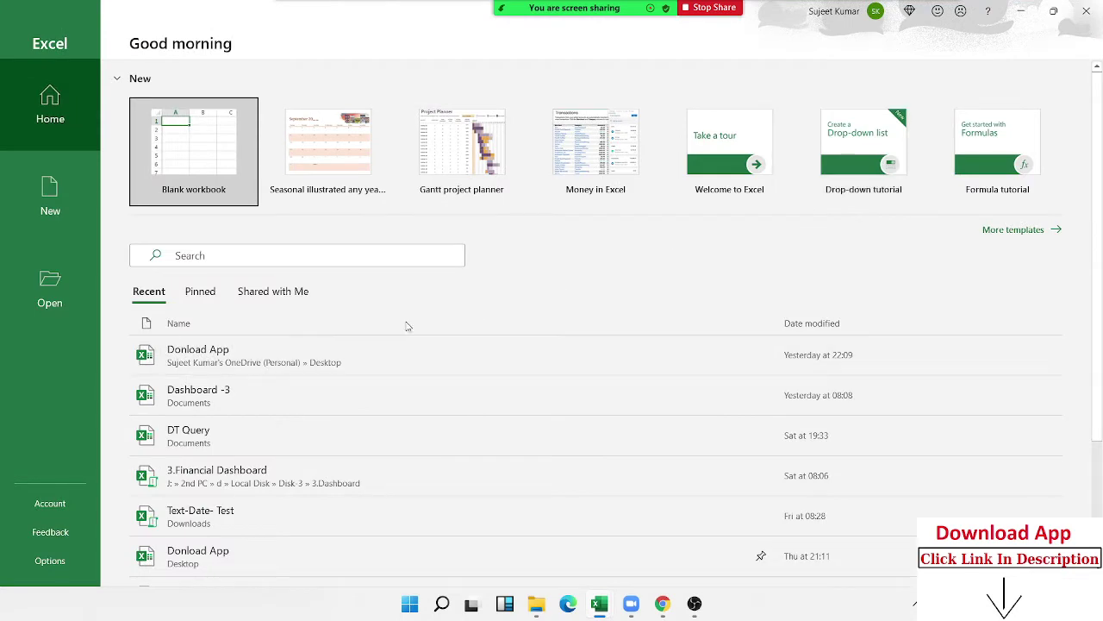
click(229, 185)
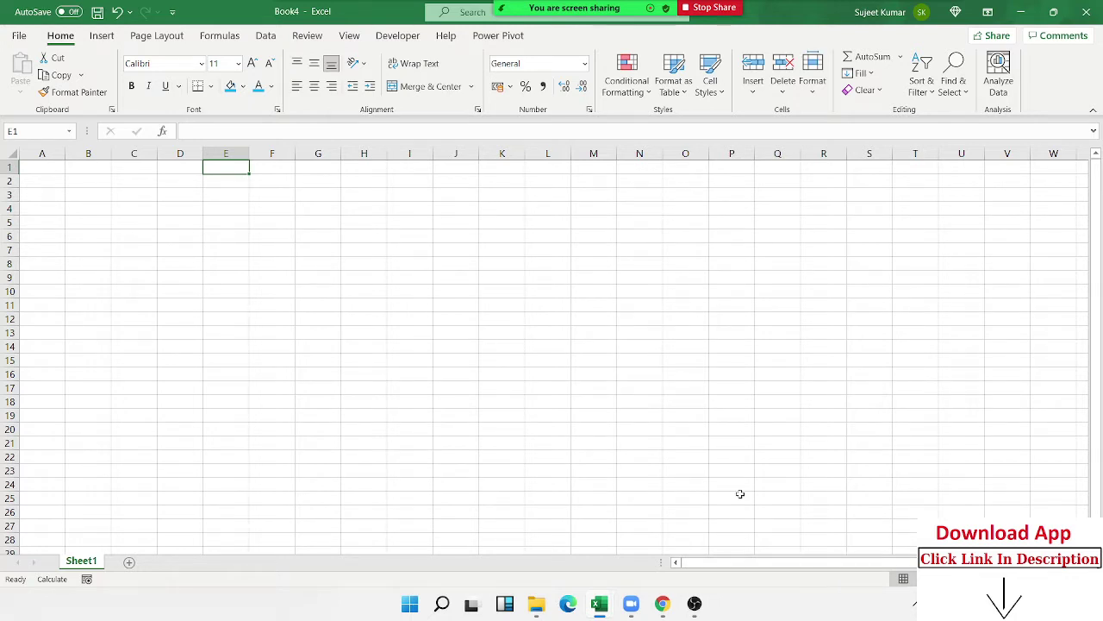
Enter 6/9 in B2 so it becomes the date 06-Sep, then reselect B2.
click(108, 185)
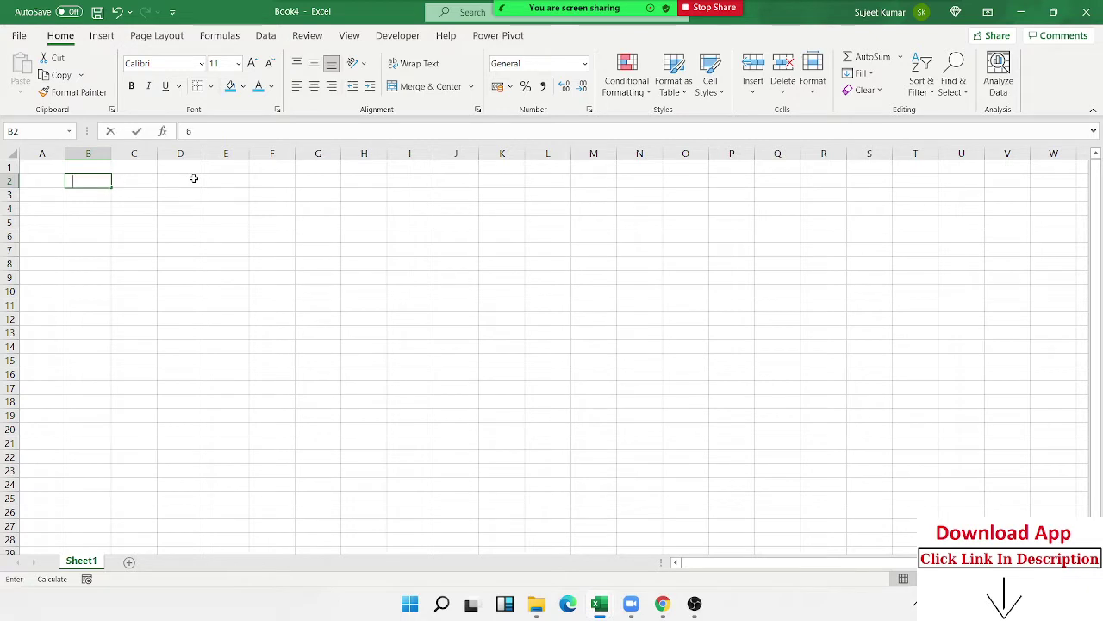
text(6/9)
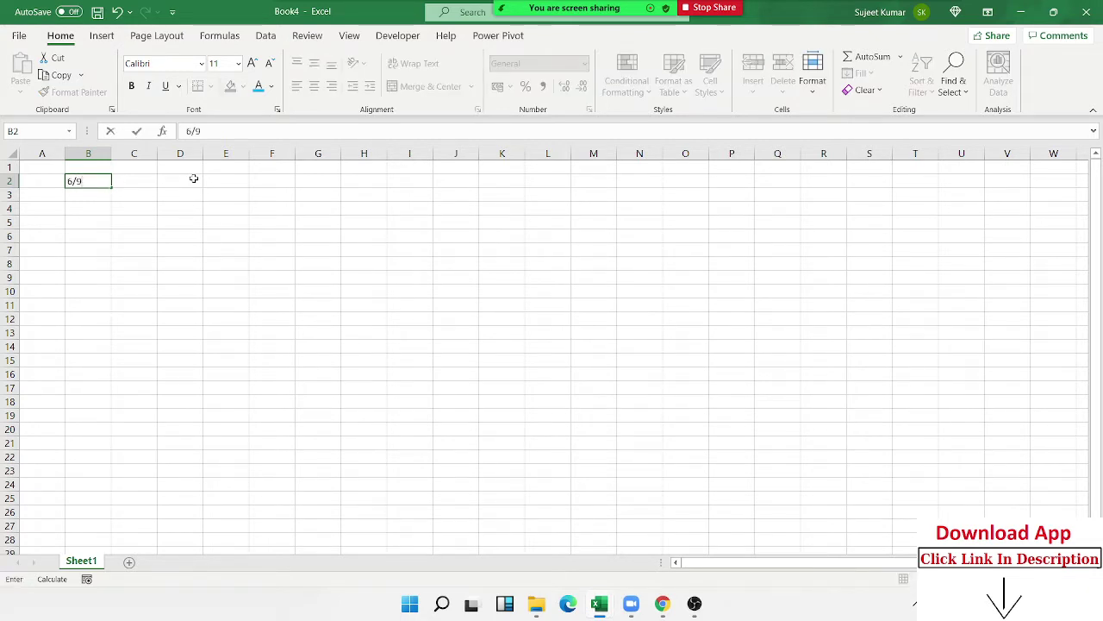
key(Return)
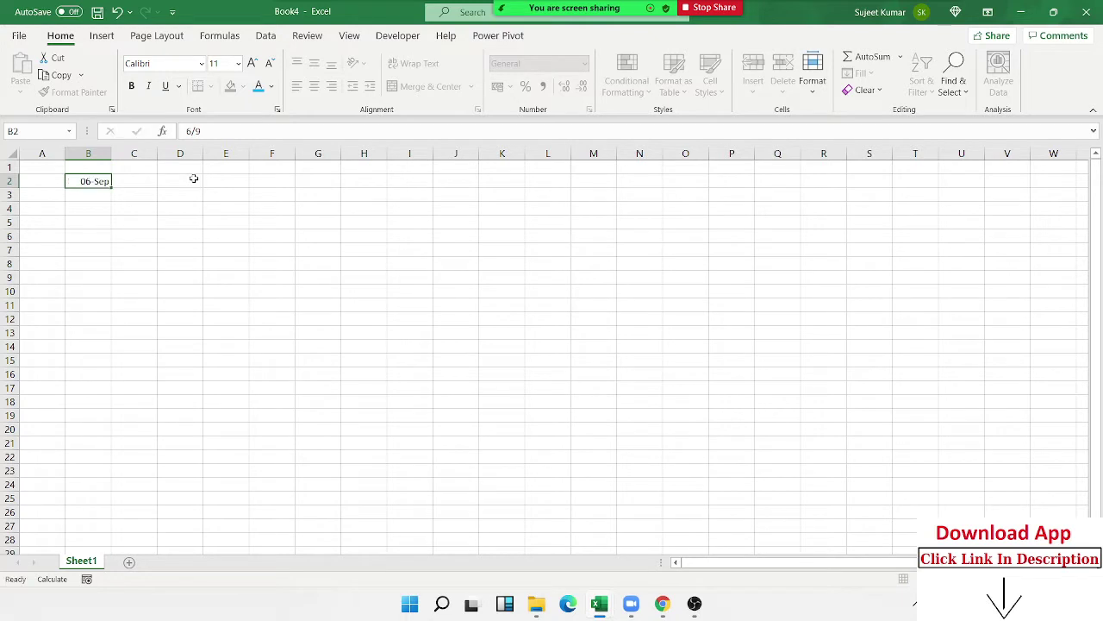
key(Up)
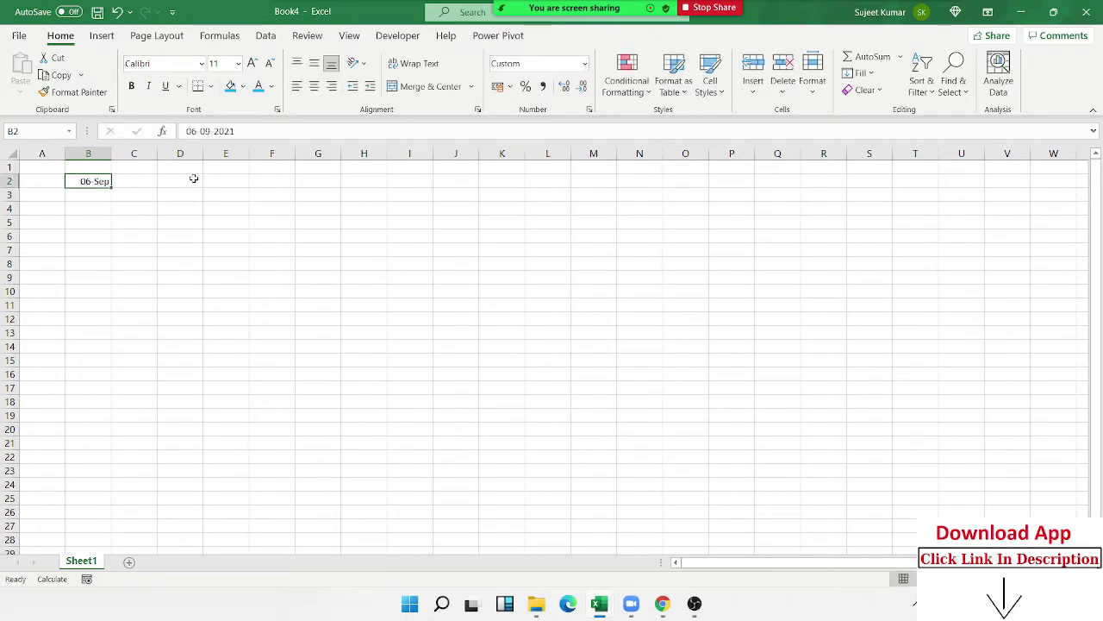
Put B2 into edit mode to reveal its full stored date, 06-09-2021.
double_click(108, 181)
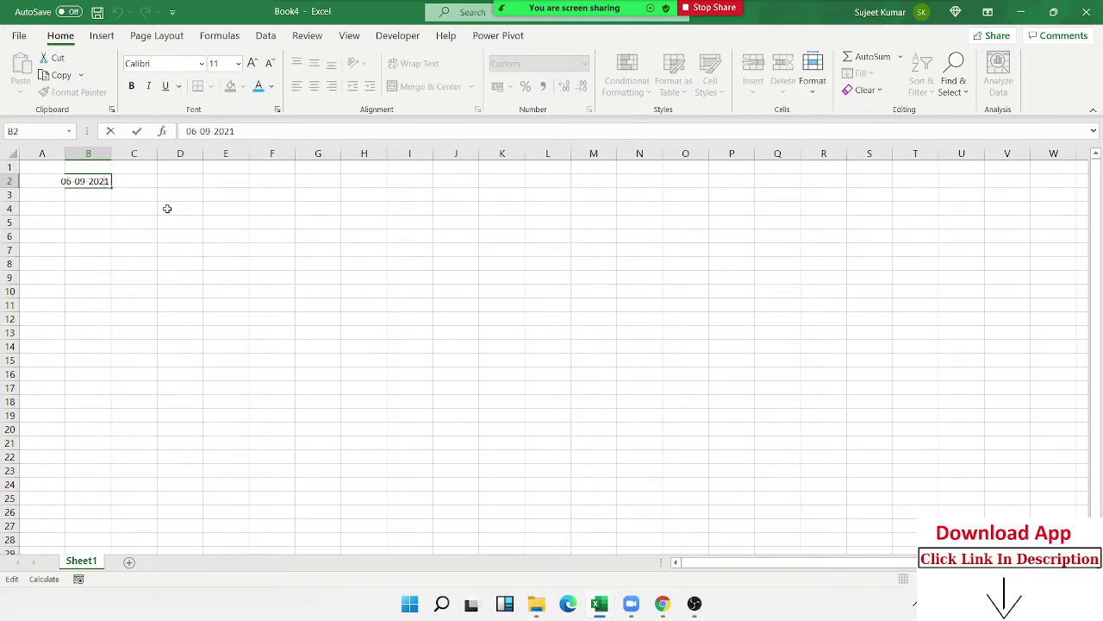
key(ctrl+Return)
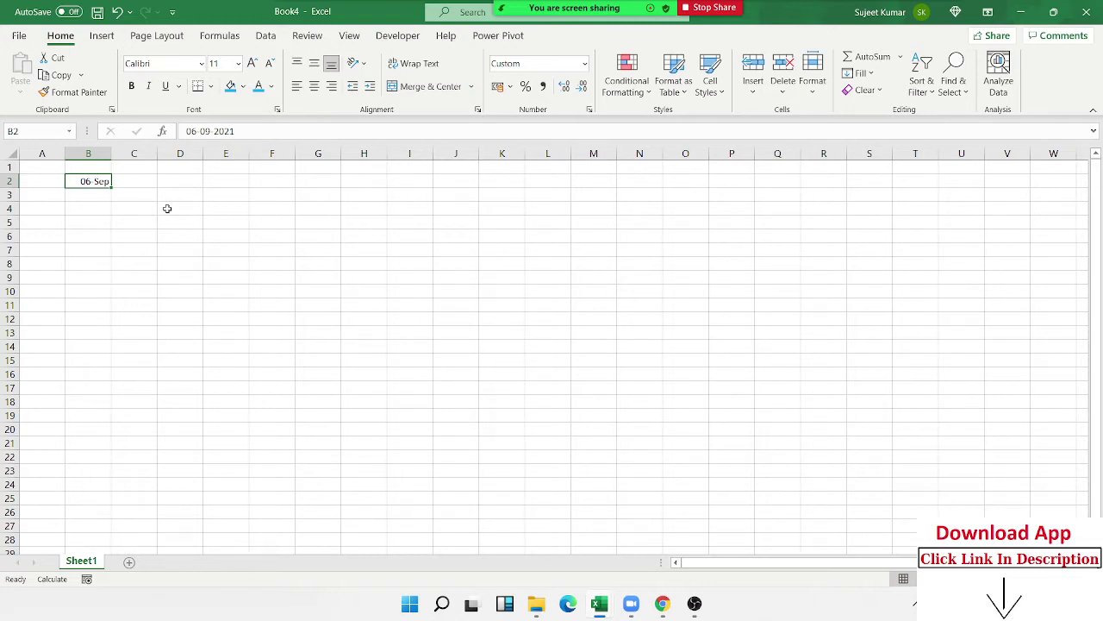
key(Return)
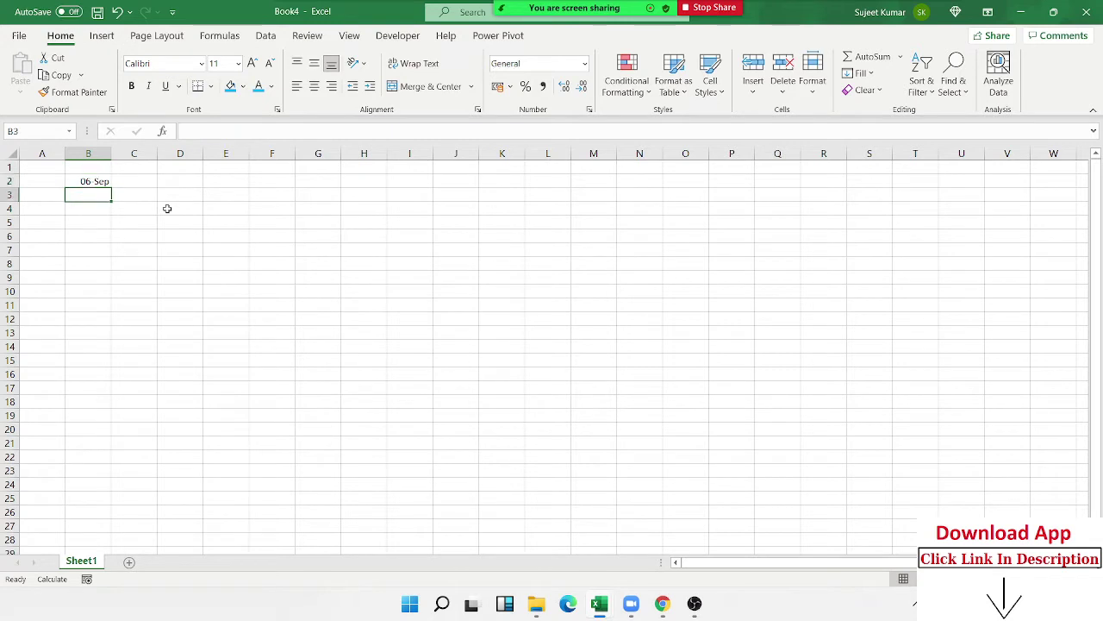
text(9/6)
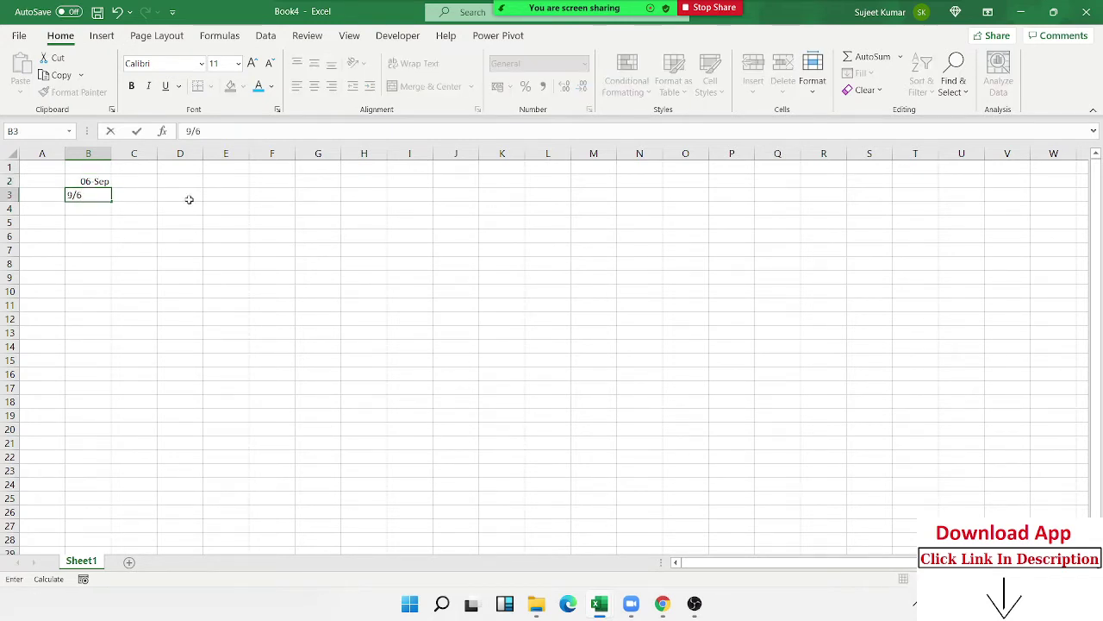
key(Return)
key(Up)
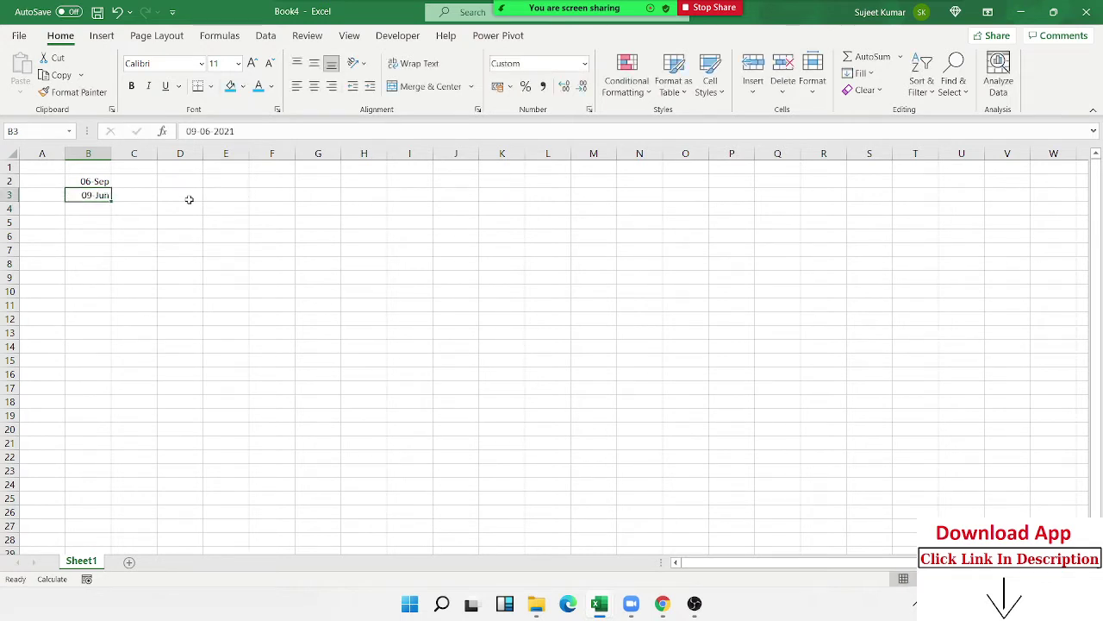
key(Delete)
key(Up)
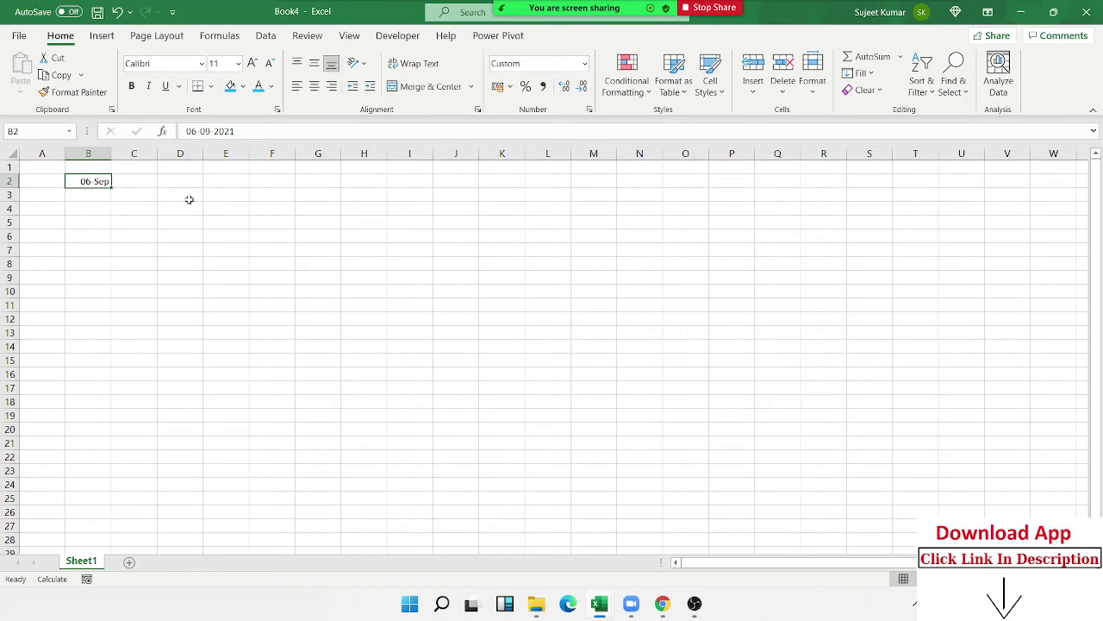
Enter =DATE(2021,9,6) in B3 so it displays 06-Sep-21, then zoom in on the sheet.
key(Down)
text(=)
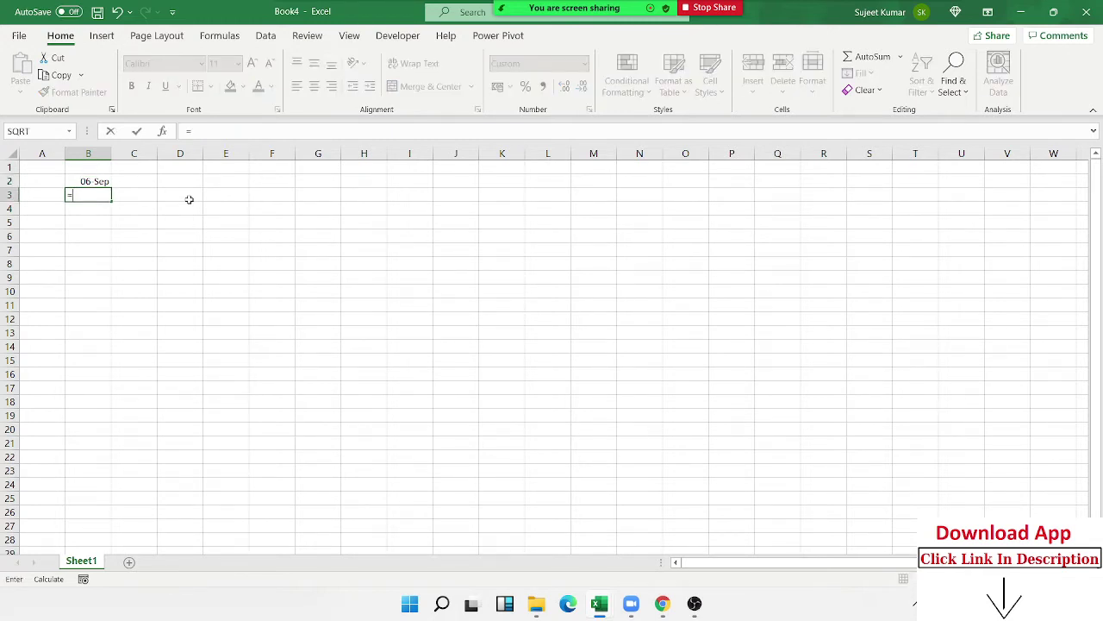
text(dat)
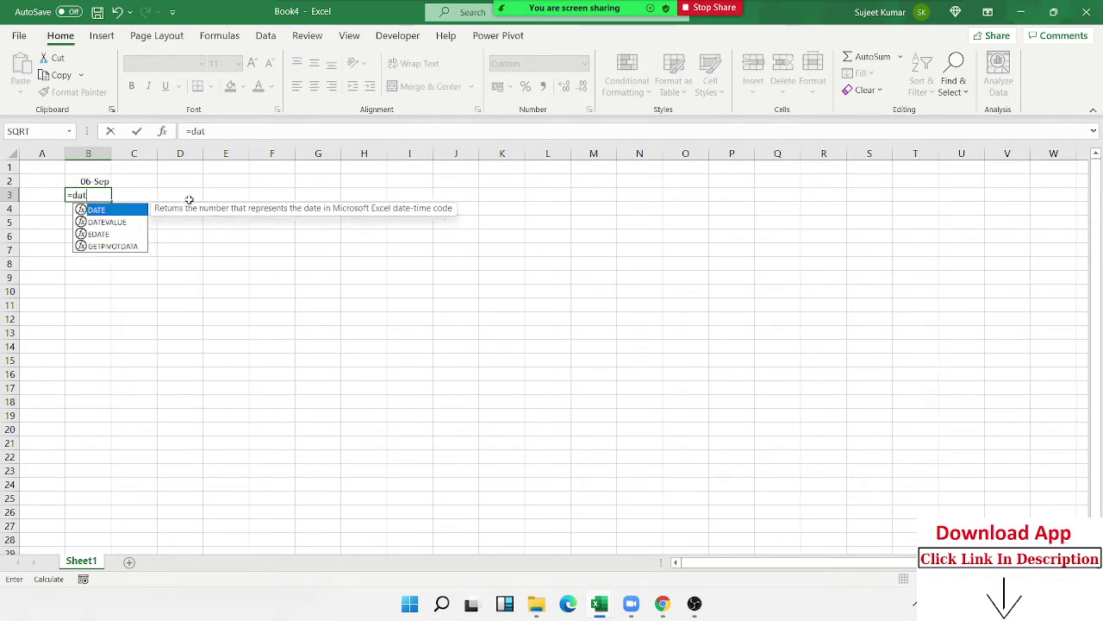
text(e()
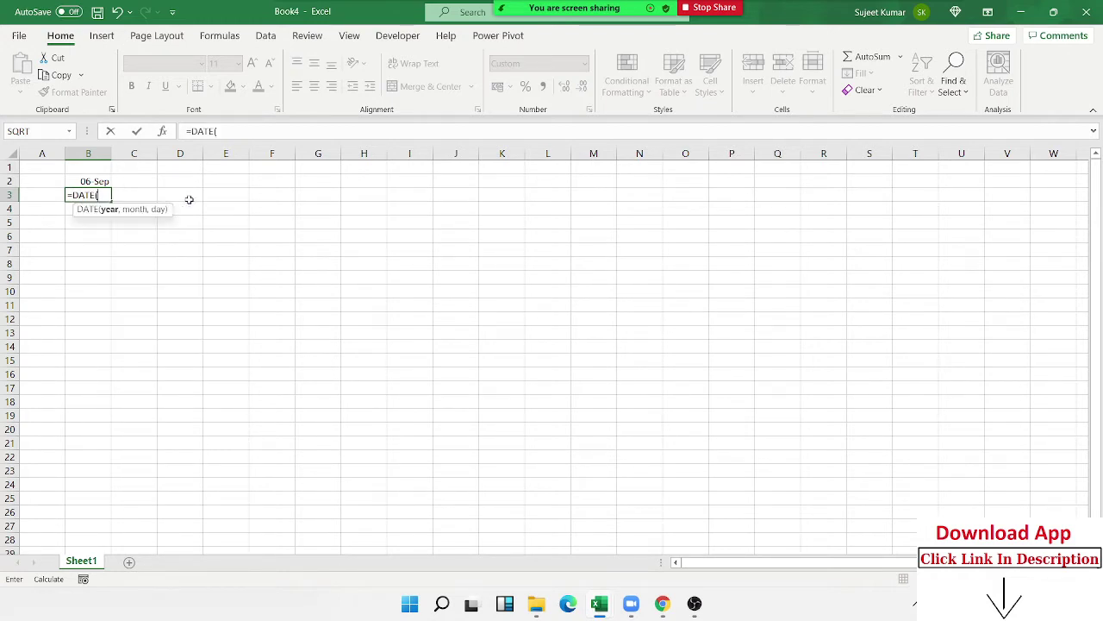
text(20)
text(21,)
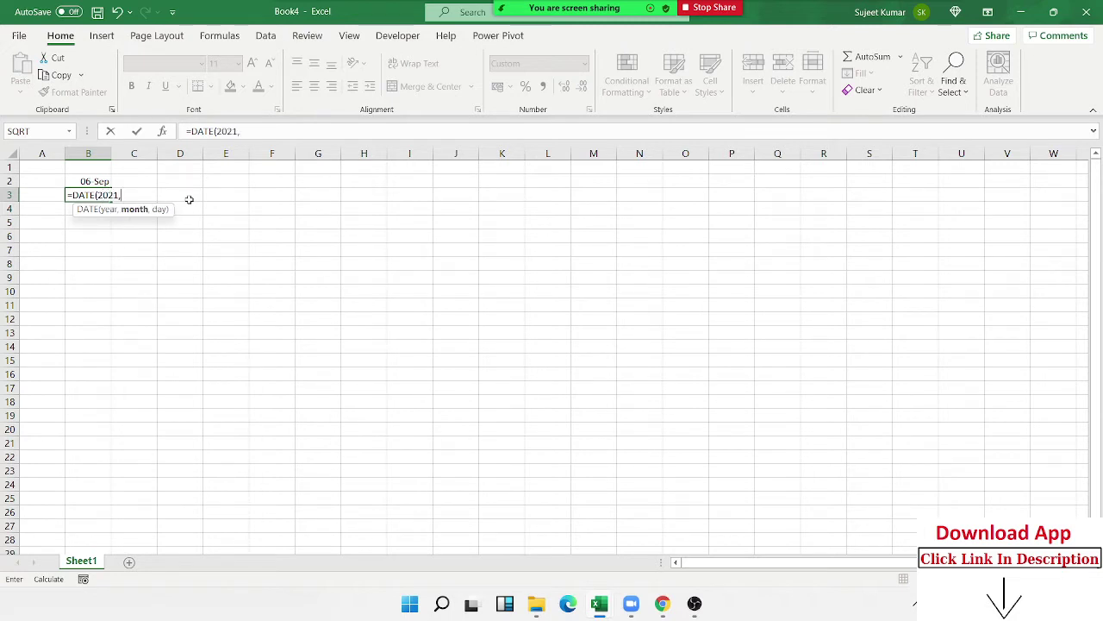
text(9,6)
text())
key(Return)
key(Up)
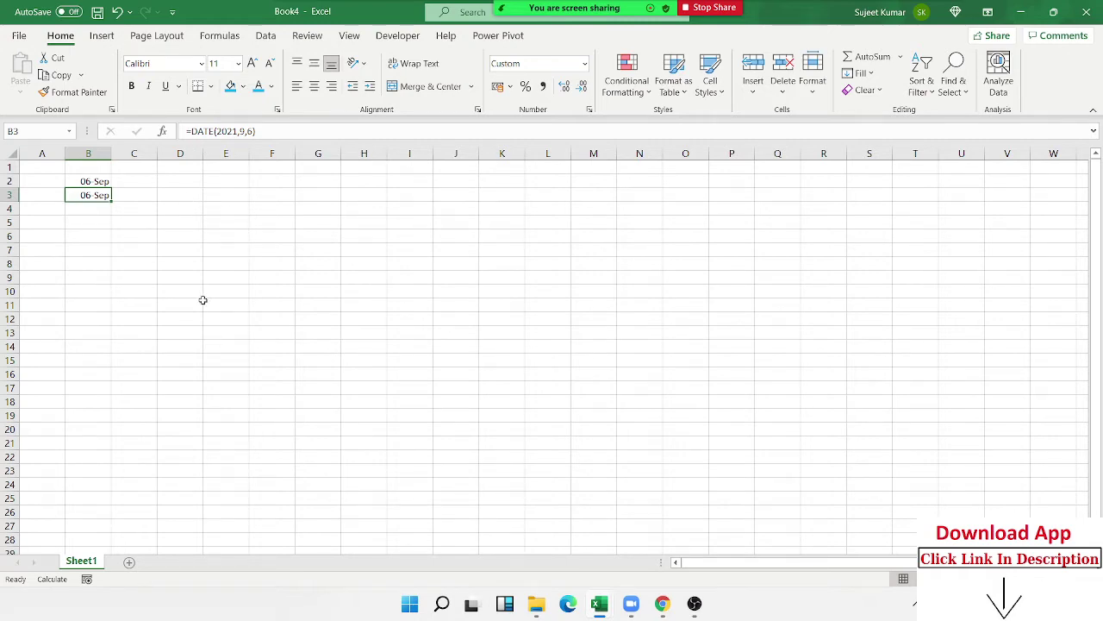
scroll(201, 298, up, 4)
scroll(203, 294, up, 1)
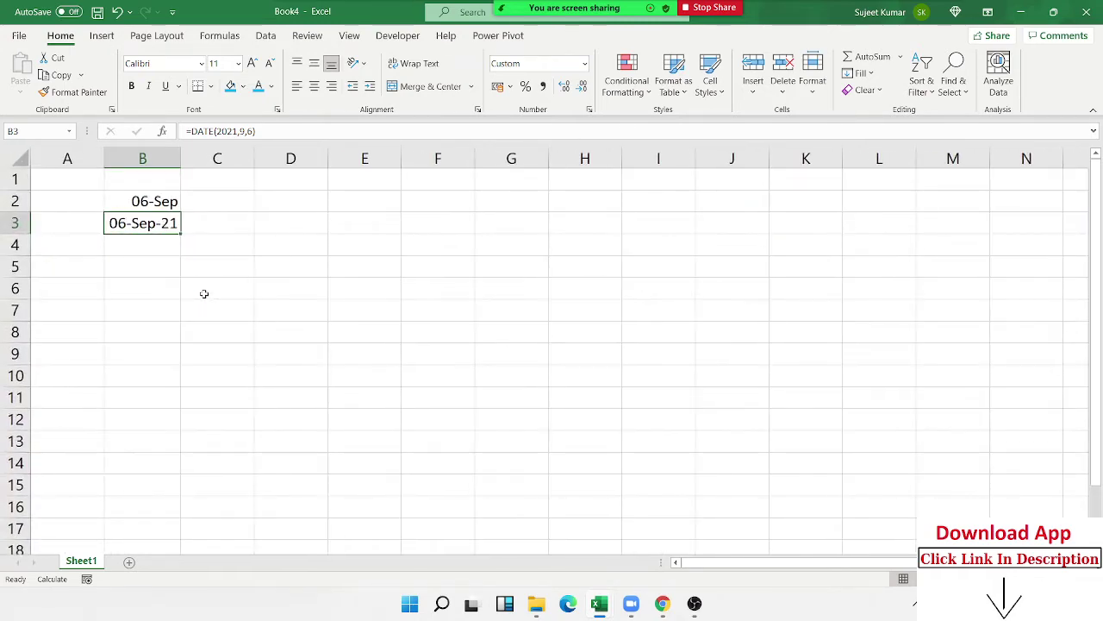
Extract B3's year into C3 with =YEAR(B3) and month into D3 with =MONTH(B3), giving 2021 and 9.
key(Right)
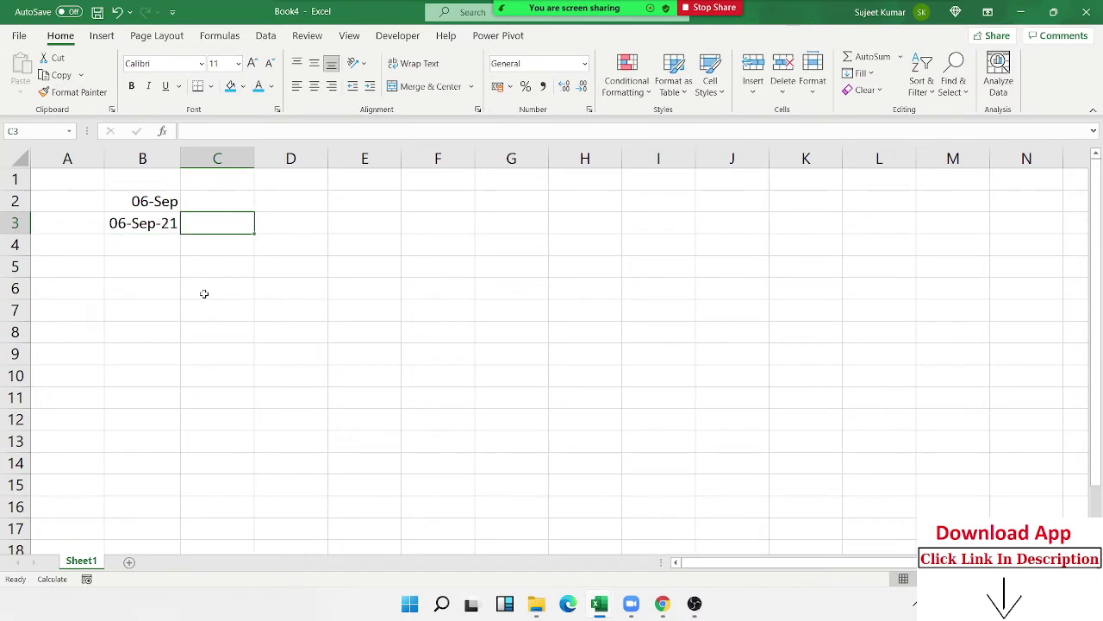
text(=yea)
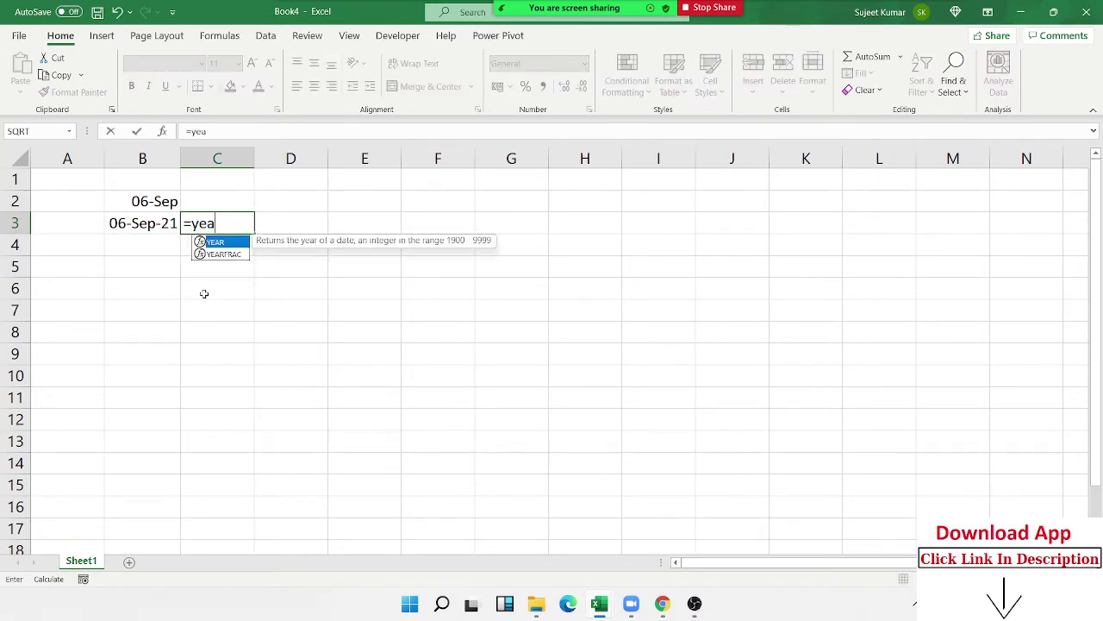
key(Tab)
text(b3))
key(Return)
key(Up)
key(Right)
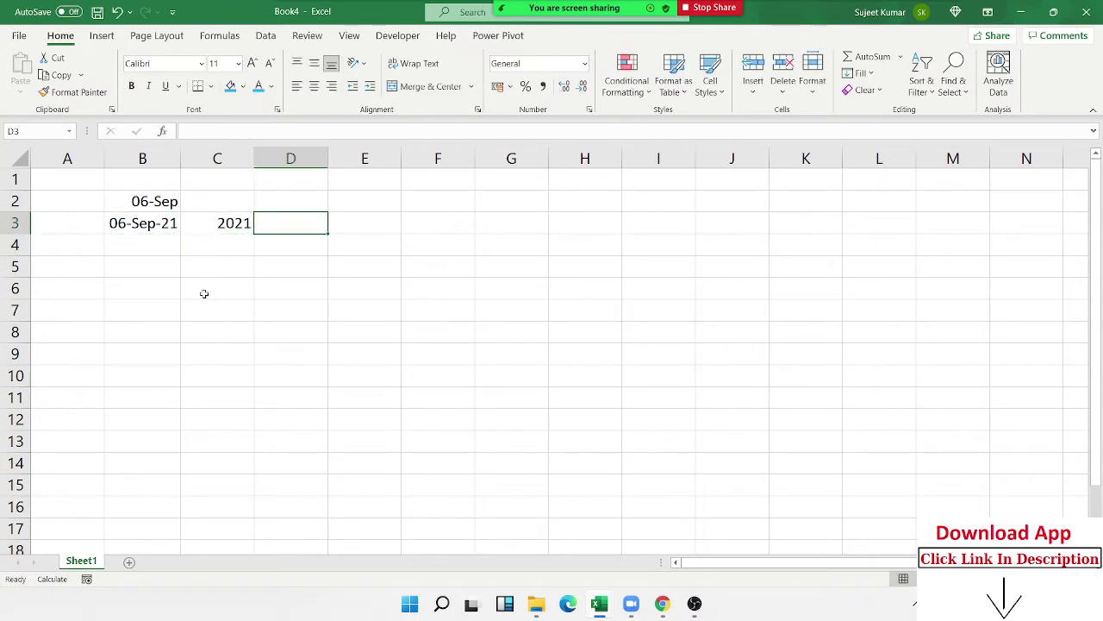
text(=mon)
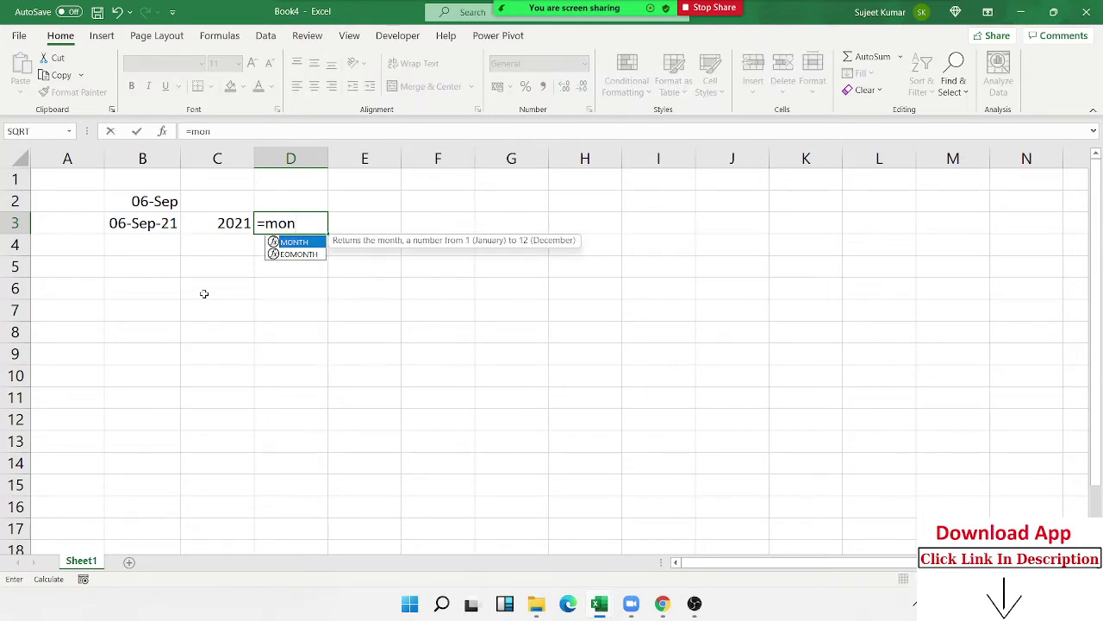
key(Tab)
text(b3))
key(Return)
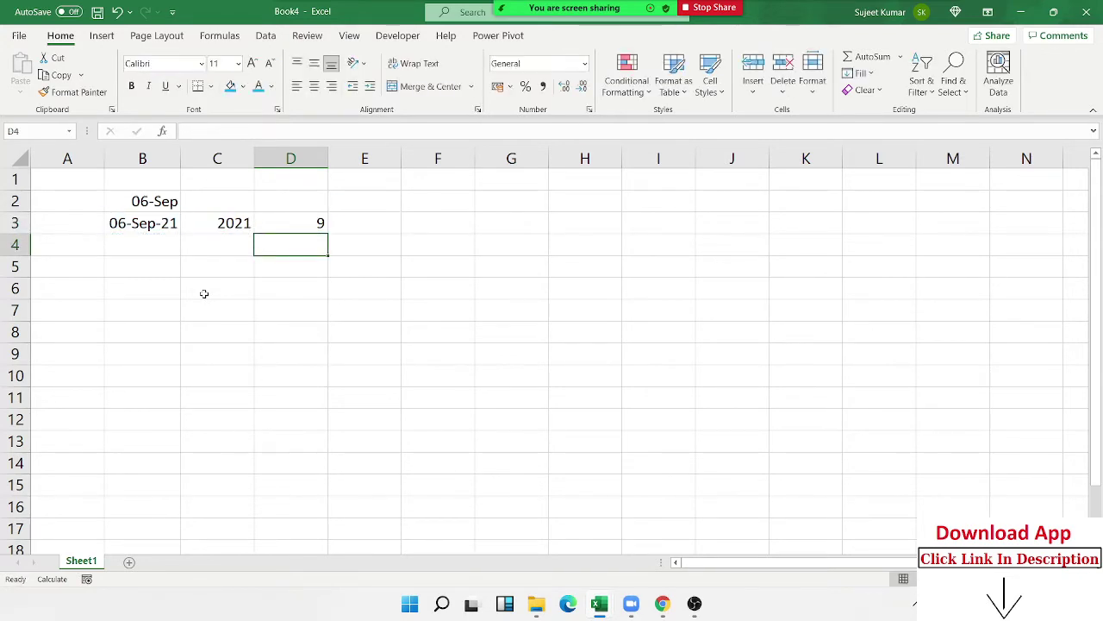
Extract the day of B3 into E3 with =DAY(B3), returning 6.
key(Up)
key(Right)
text(=)
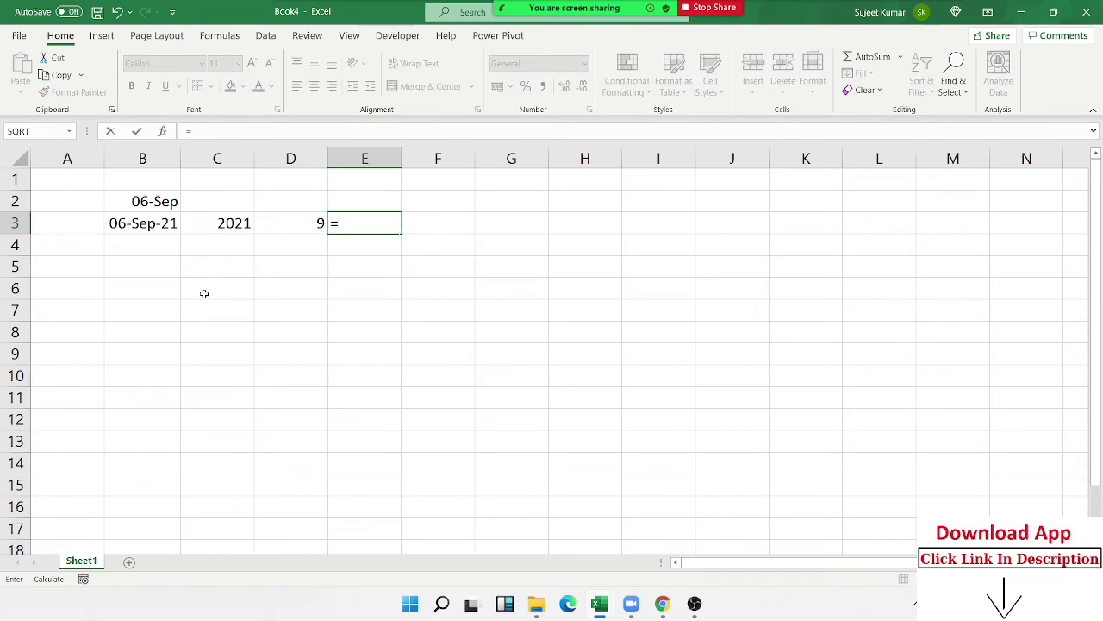
text(d)
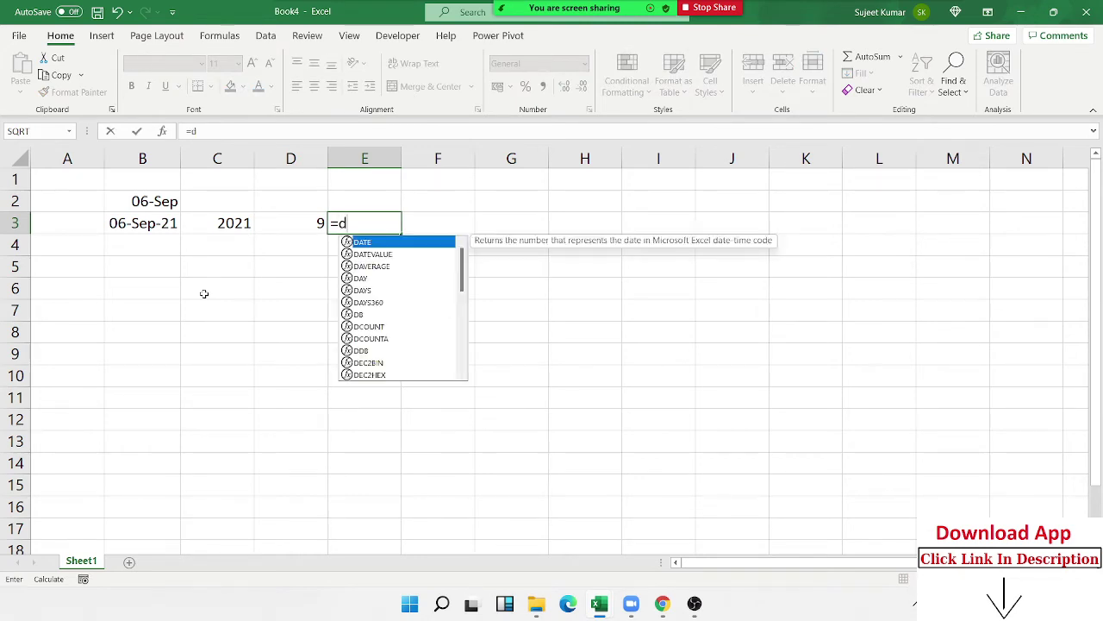
text(ay)
key(Tab)
key(Left)
key(Left)
key(Left)
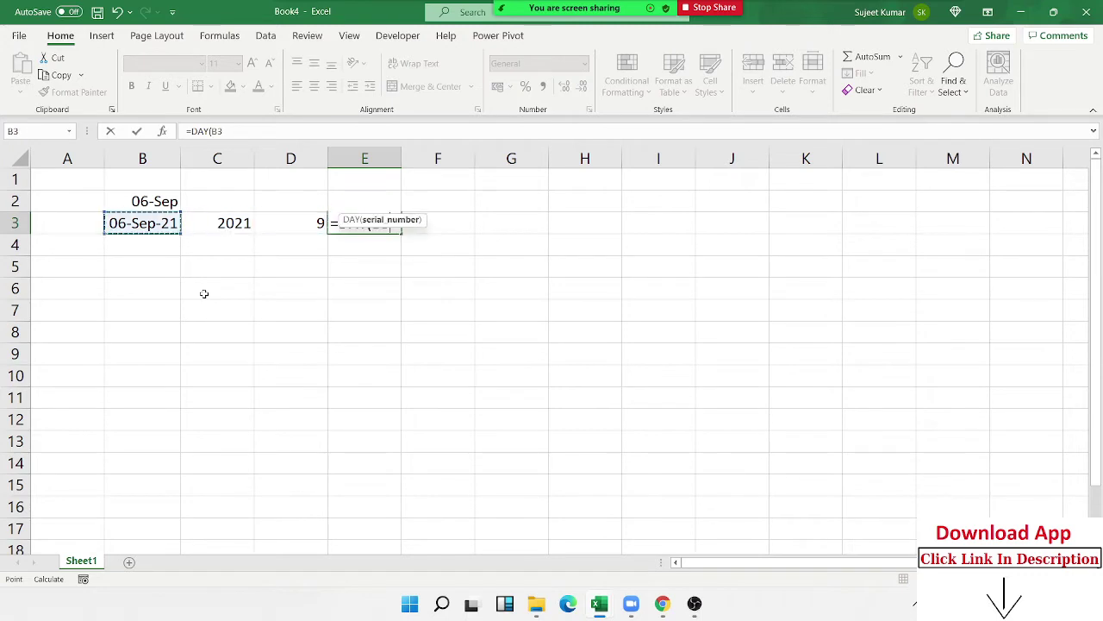
key(ctrl+Return)
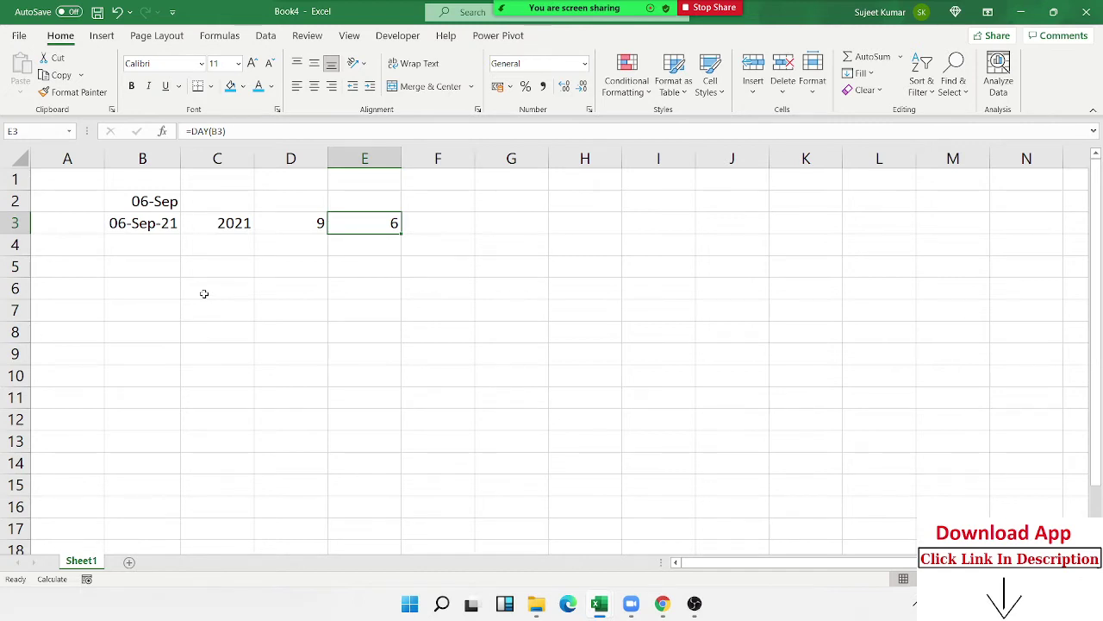
key(Right)
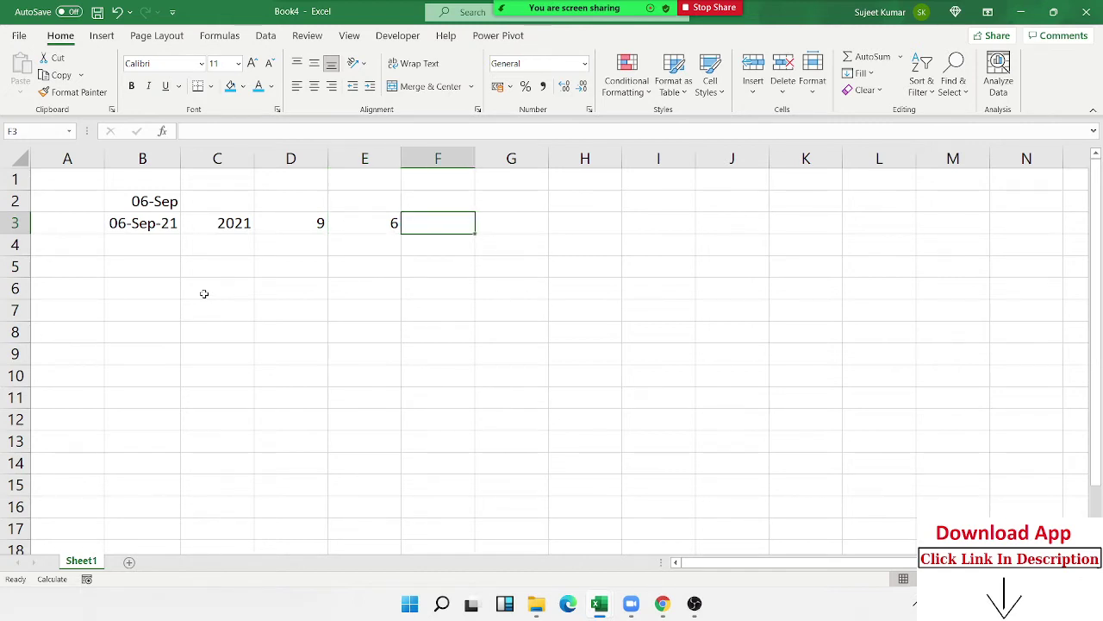
Rebuild the date in F3 with =DATE(C3,D3,E3), giving 06-09-2021.
text(=)
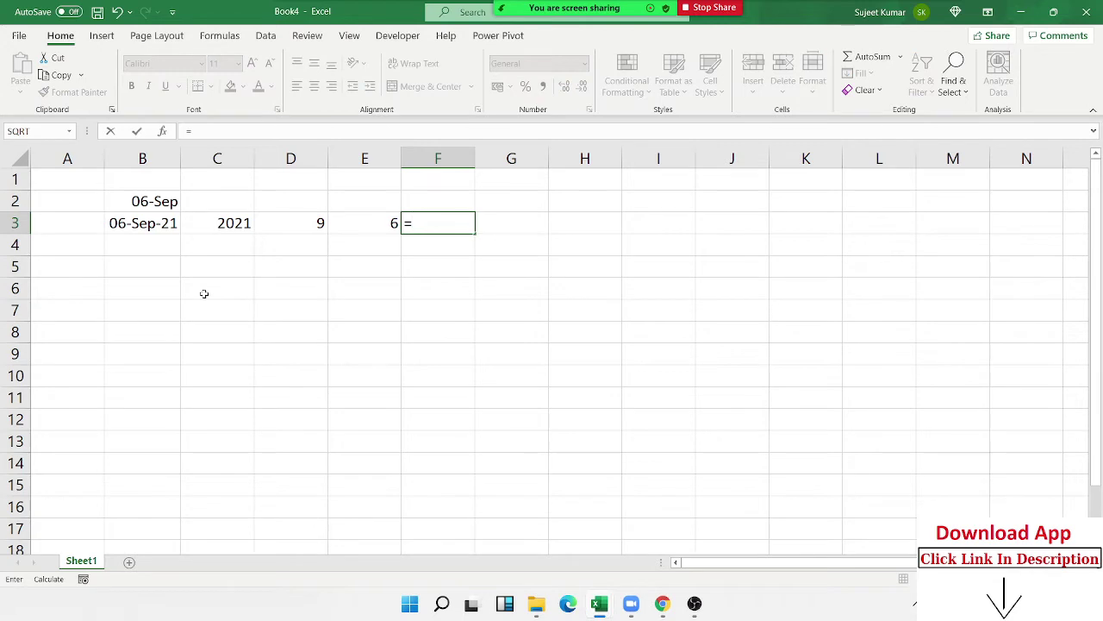
text(da)
key(Tab)
key(Left)
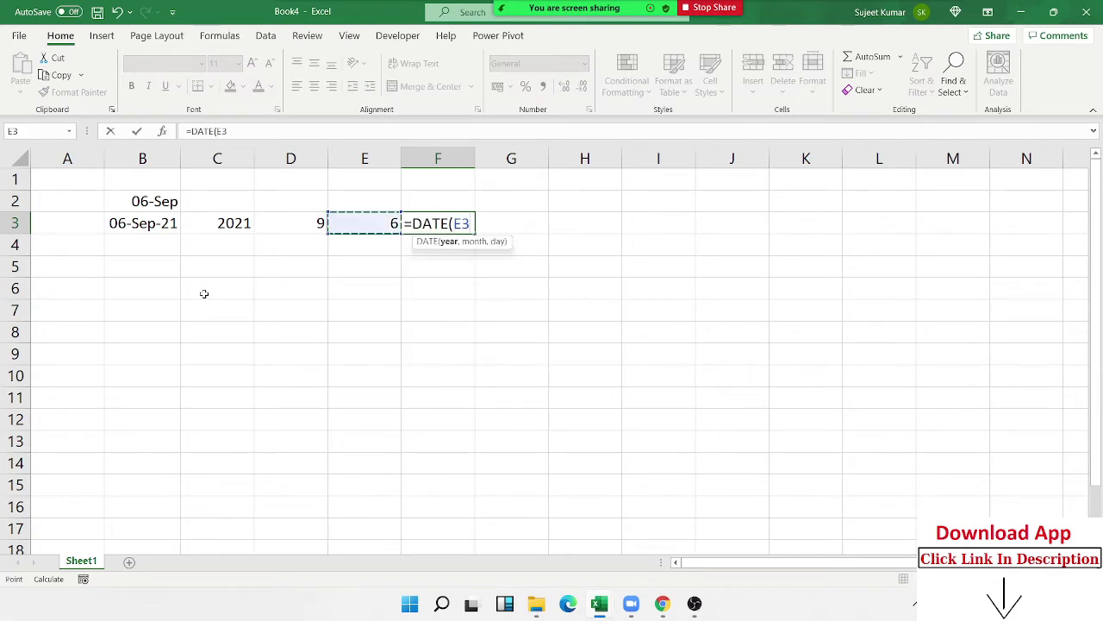
key(Left)
key(Left)
text(,)
key(Left)
key(Left)
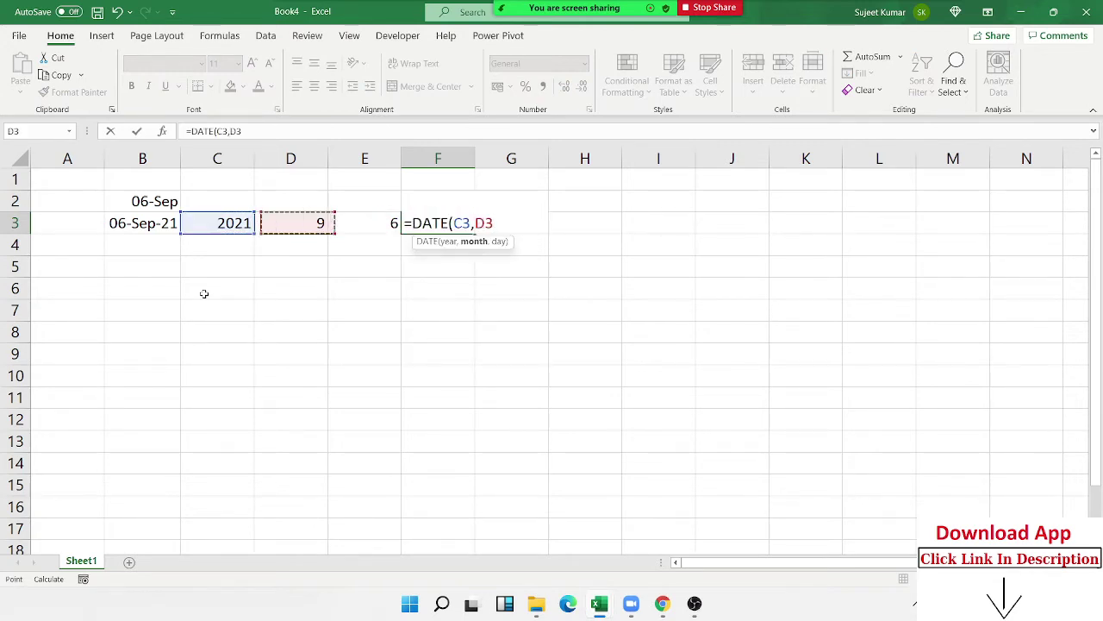
text(,)
key(Left)
key(ctrl+Return)
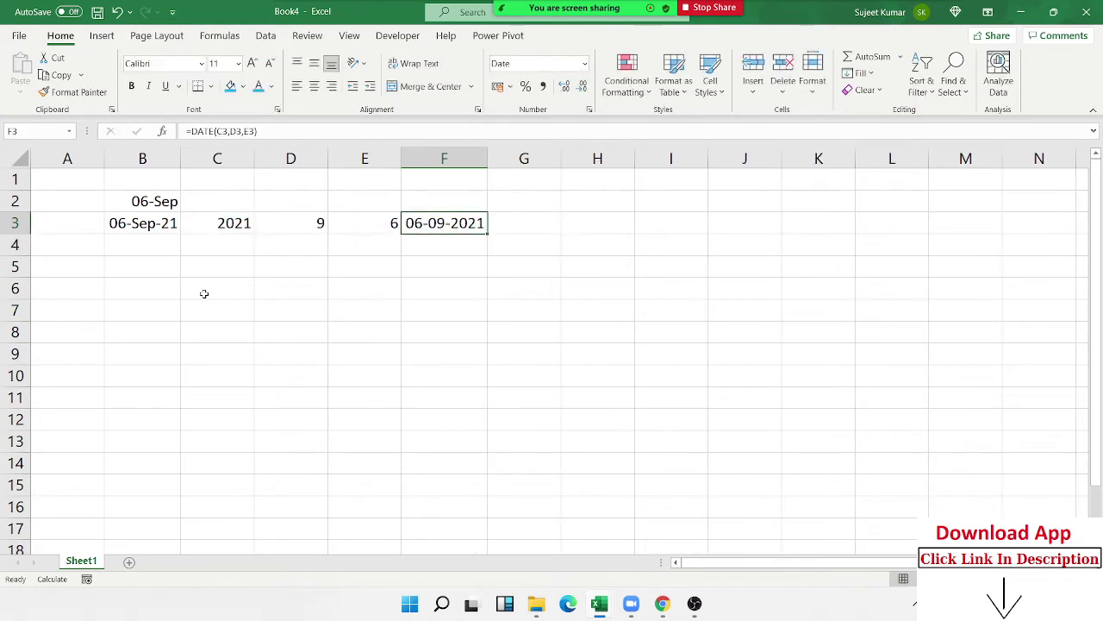
key(Down)
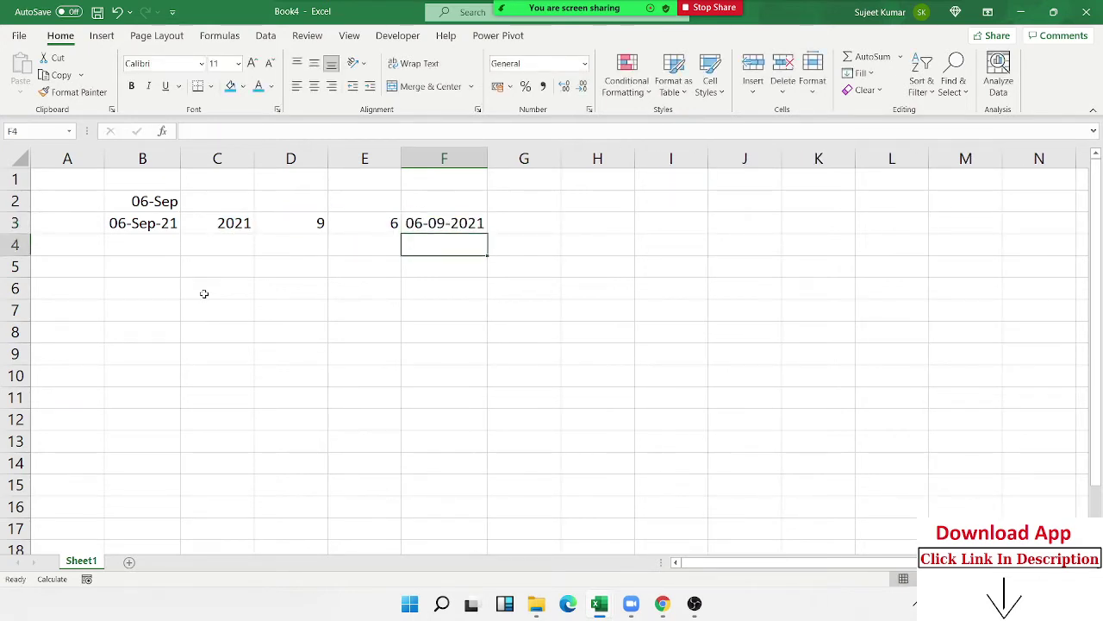
key(Down)
key(Left)
key(Left)
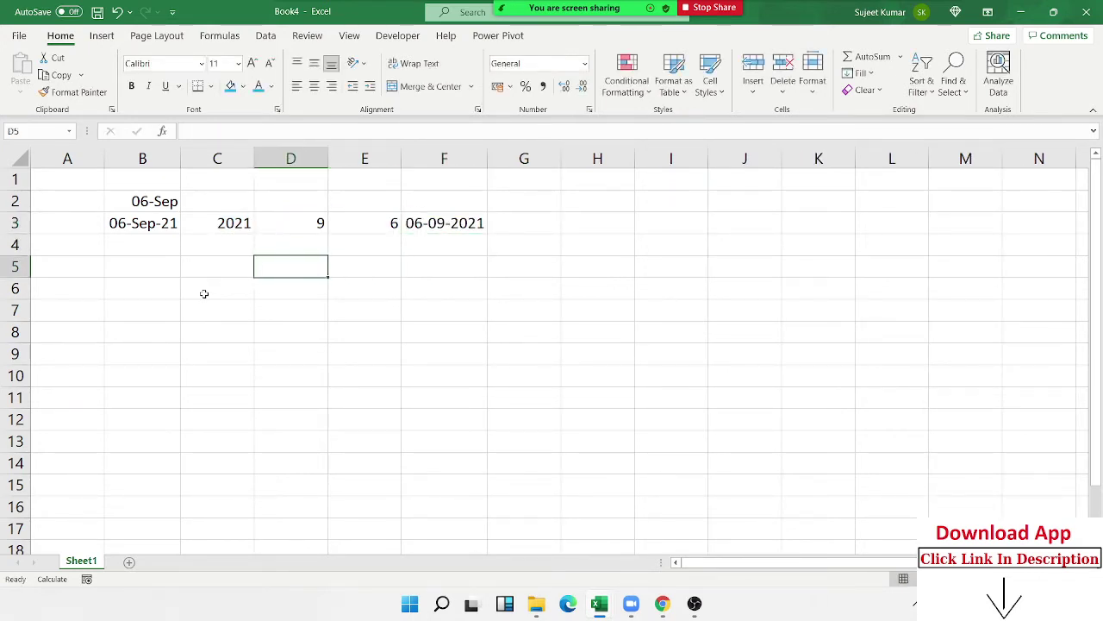
key(Left)
key(Left)
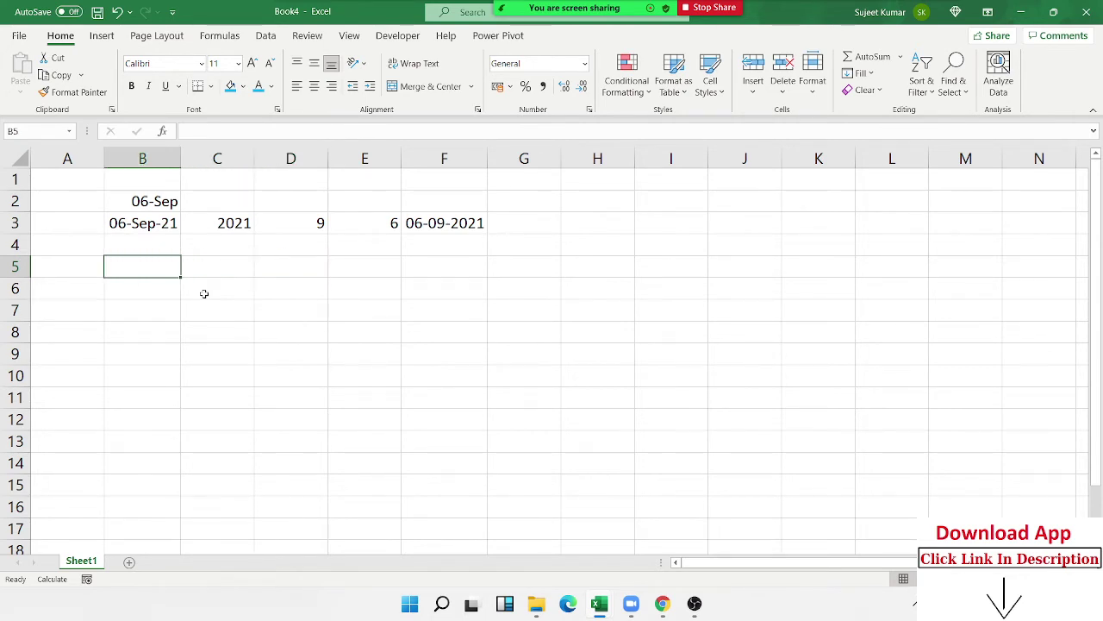
Enter =TODAY() in B5 to show 06-09-2021.
text(=to)
key(Tab)
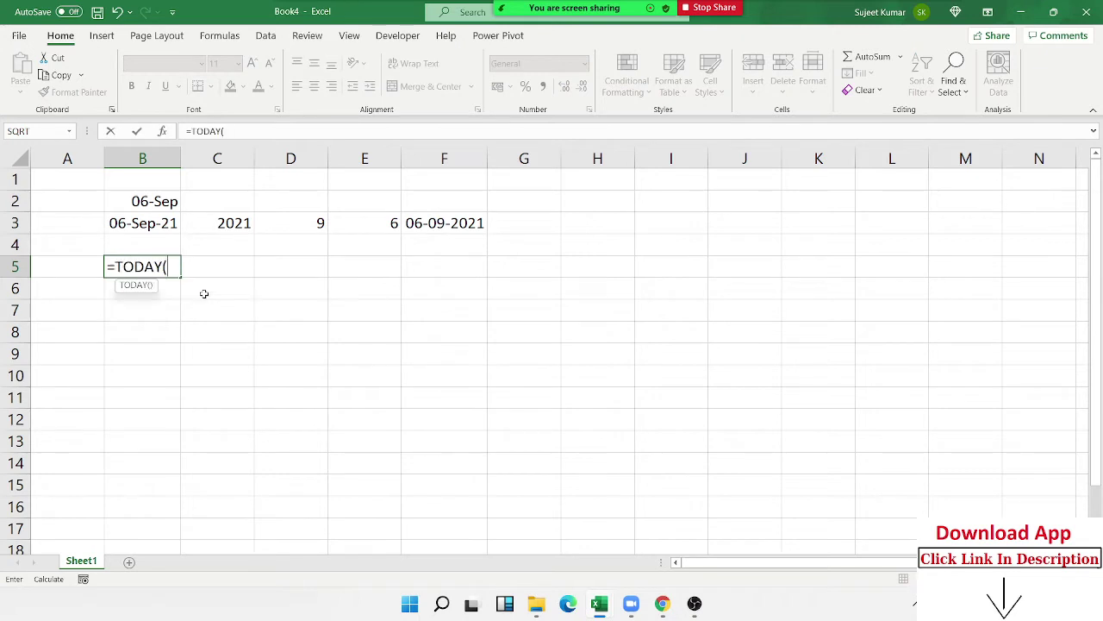
key(Return)
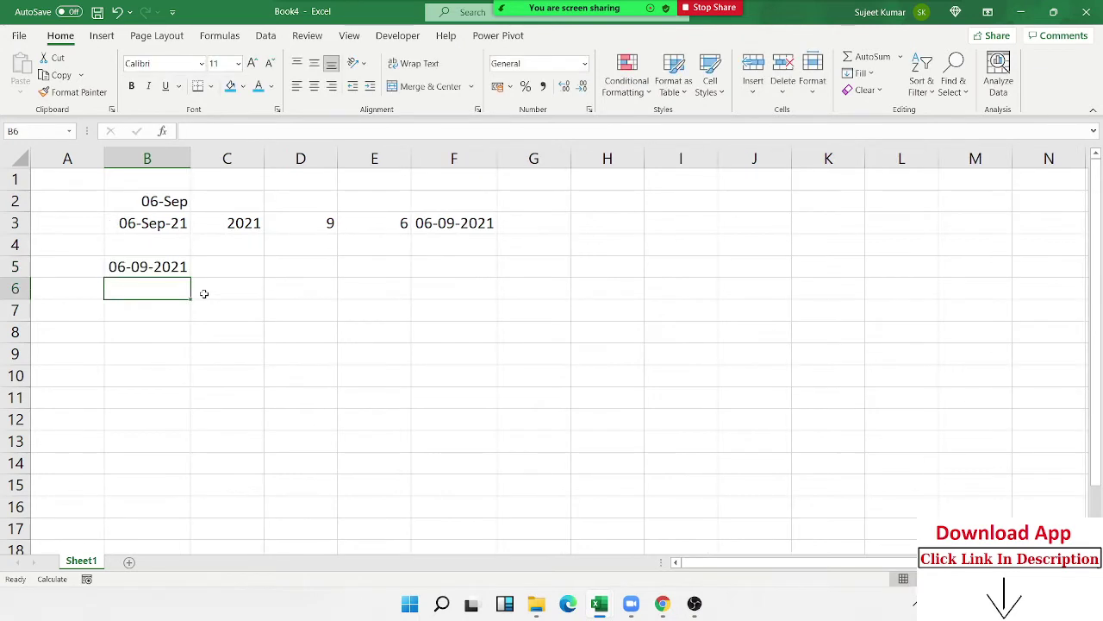
text(=n)
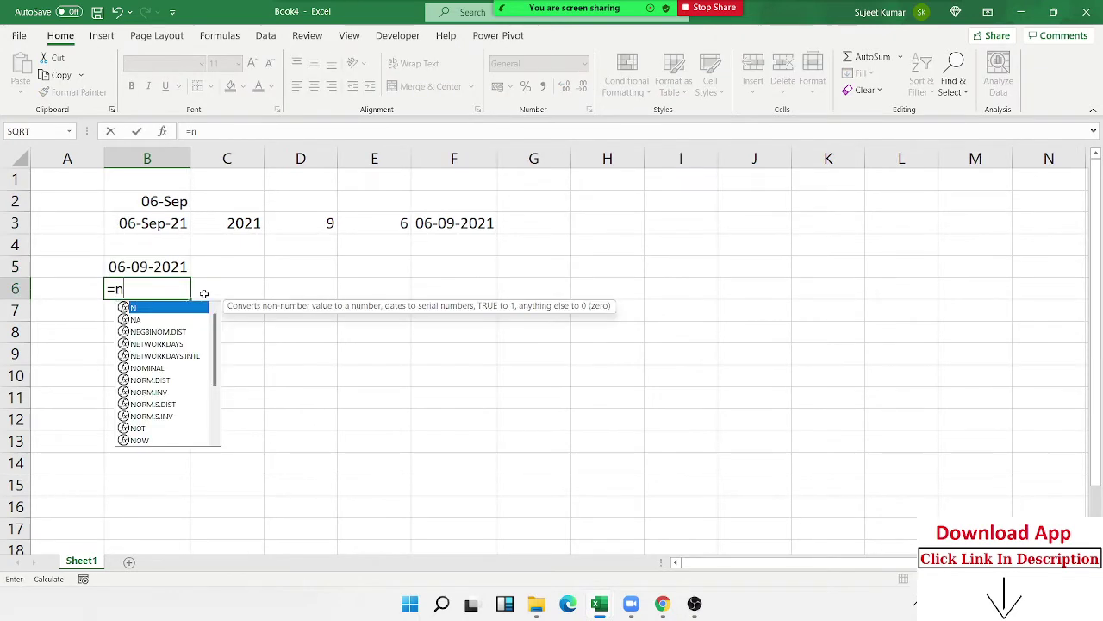
text(ow)
key(Tab)
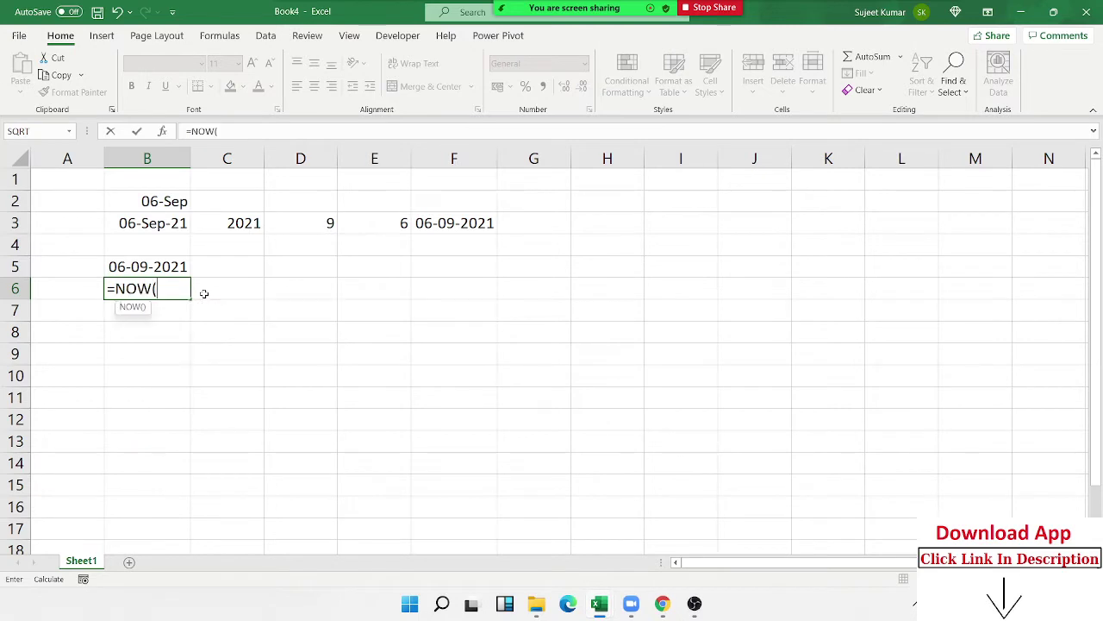
key(Return)
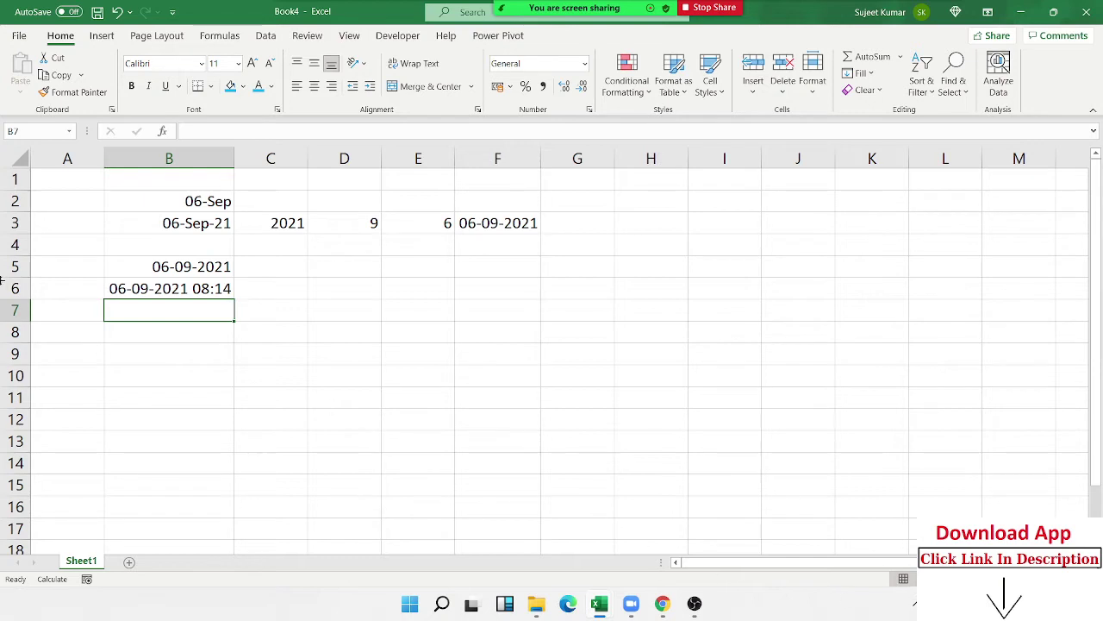
click(172, 290)
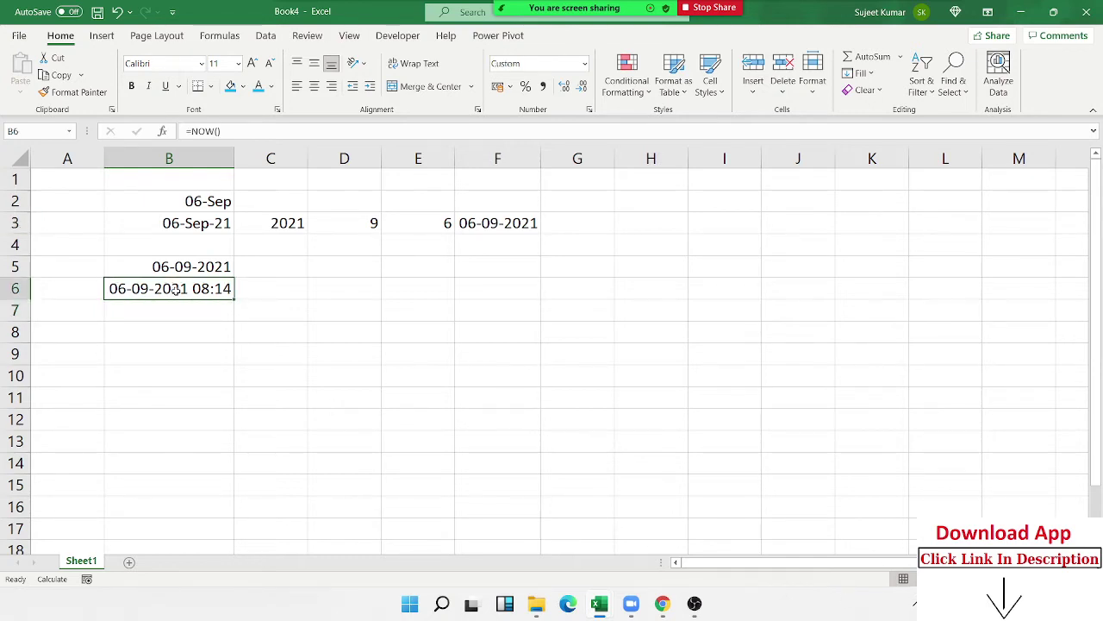
click(450, 346)
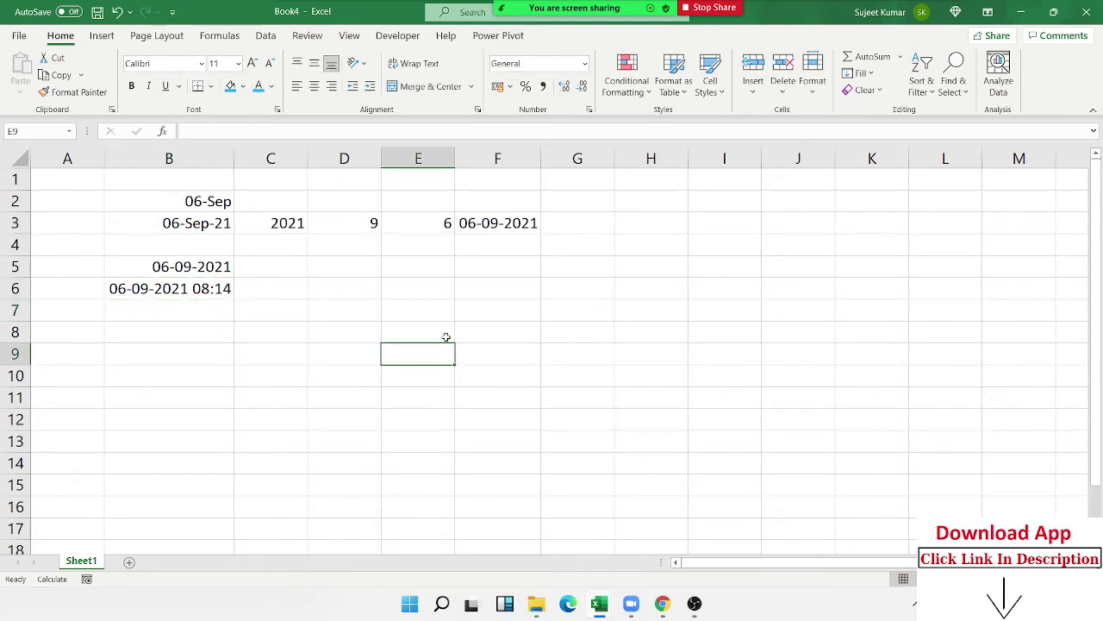
text(1)
key(Return)
key(Up)
key(Delete)
key(Up)
key(Up)
key(Left)
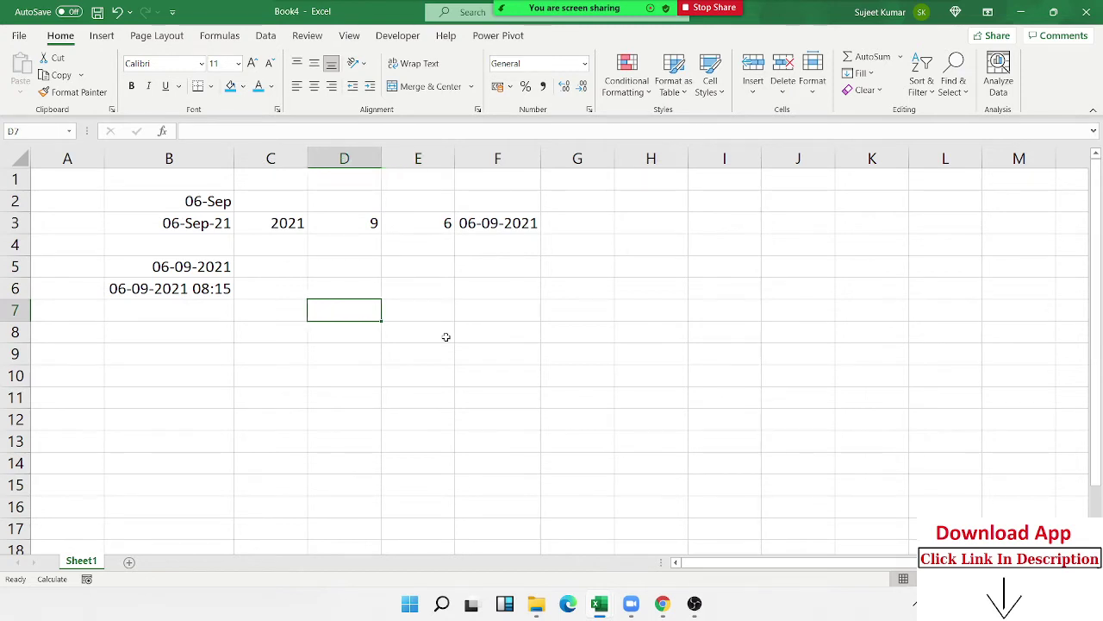
key(Down)
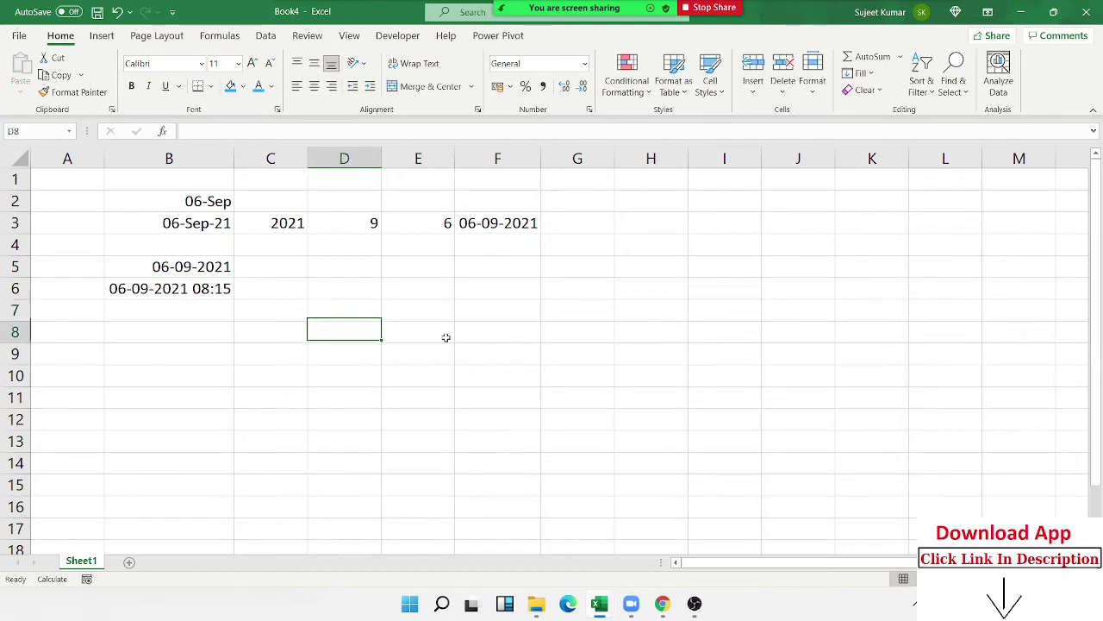
key(Down)
key(Down)
key(Up)
key(Left)
key(Up)
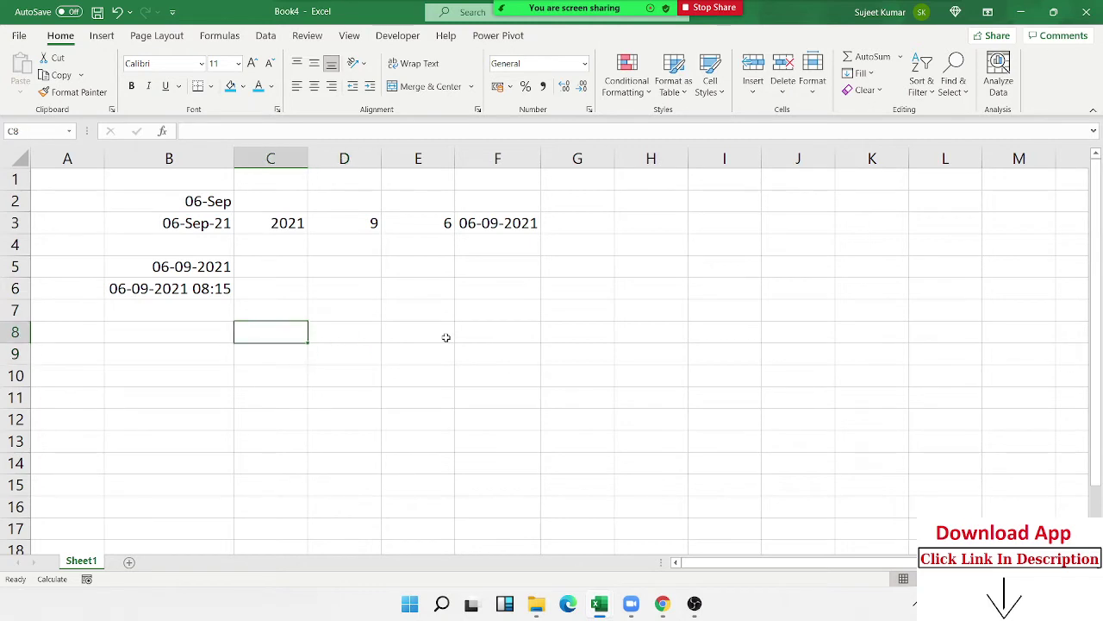
Enter the start date 06-09-2021 in C8 and 20 days in D8.
text(06-09-2021)
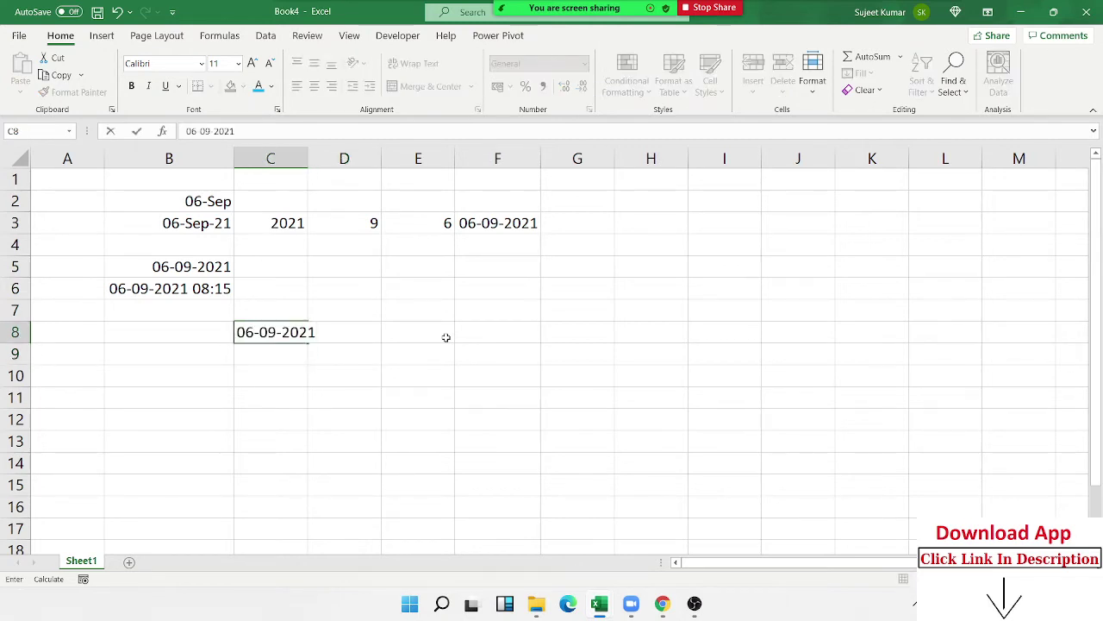
key(Return)
key(Up)
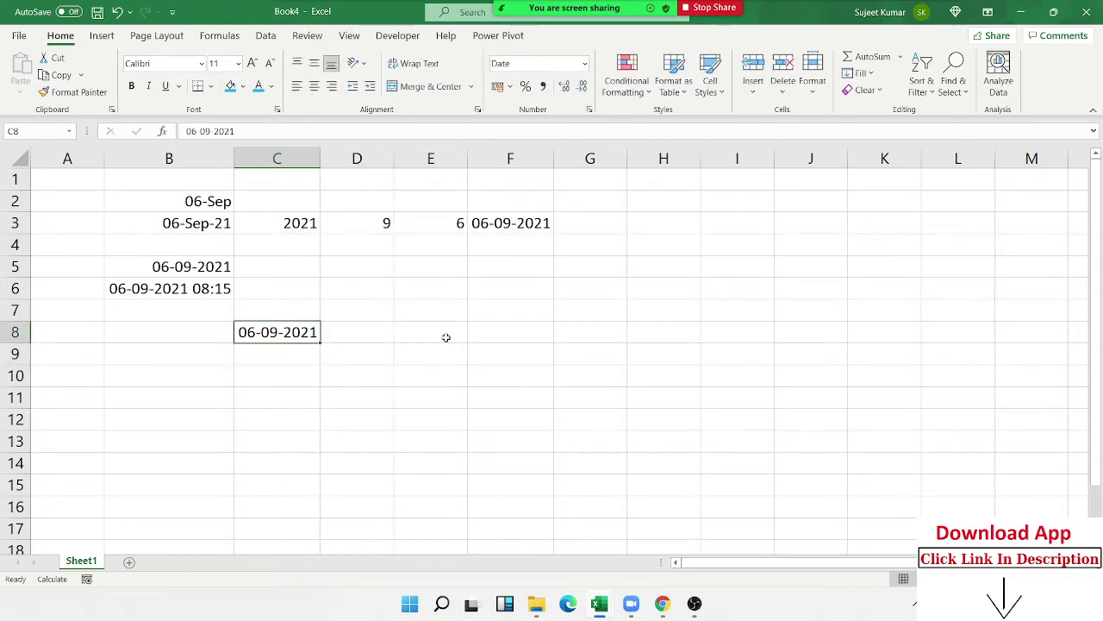
key(Right)
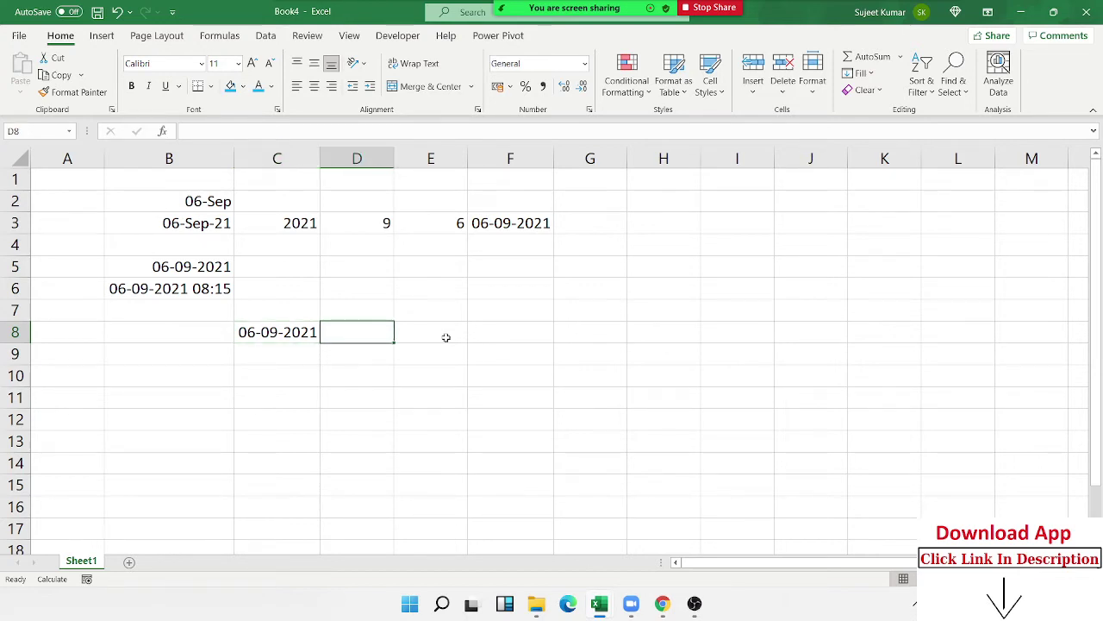
text(20)
key(Return)
key(Up)
Add them in E8 with =C8+D8, returning 26-09-2021.
click(445, 337)
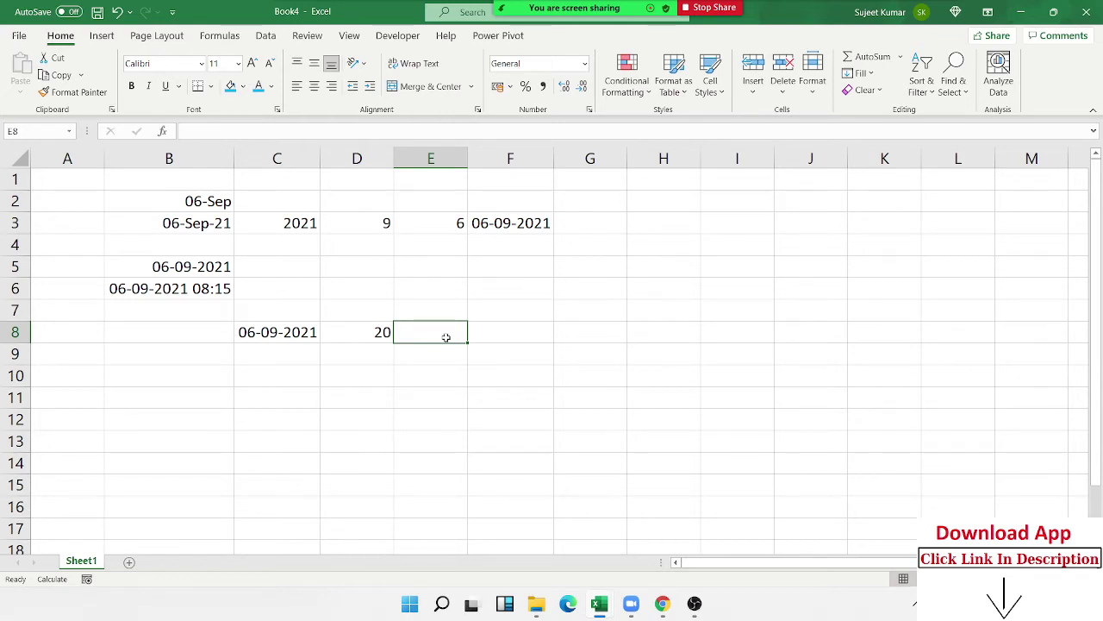
text(=)
key(Left)
key(Left)
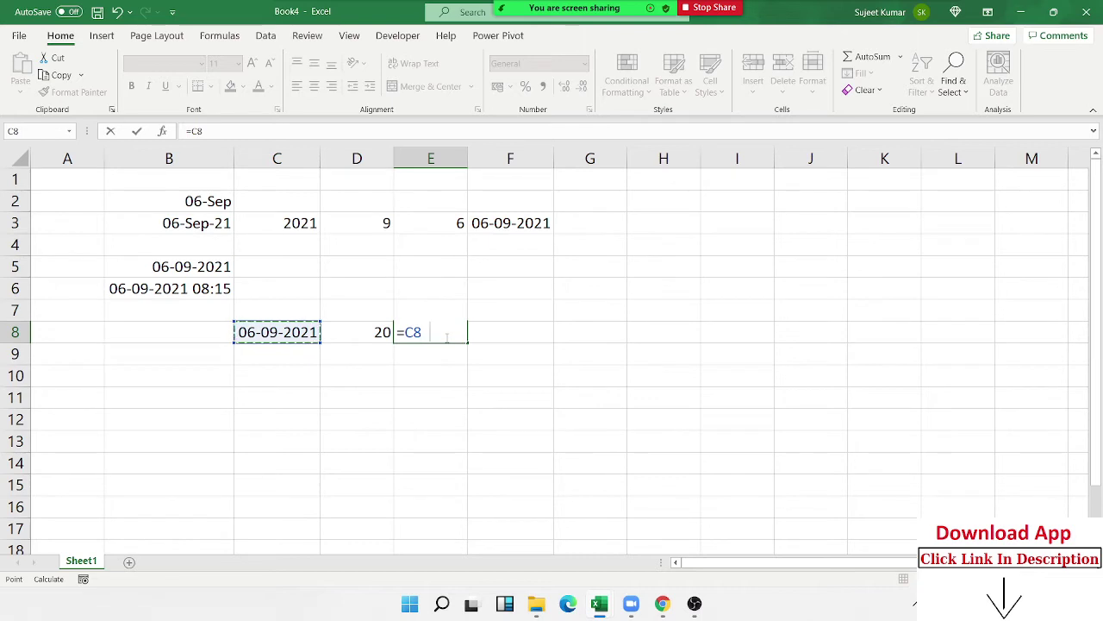
text(+)
key(Left)
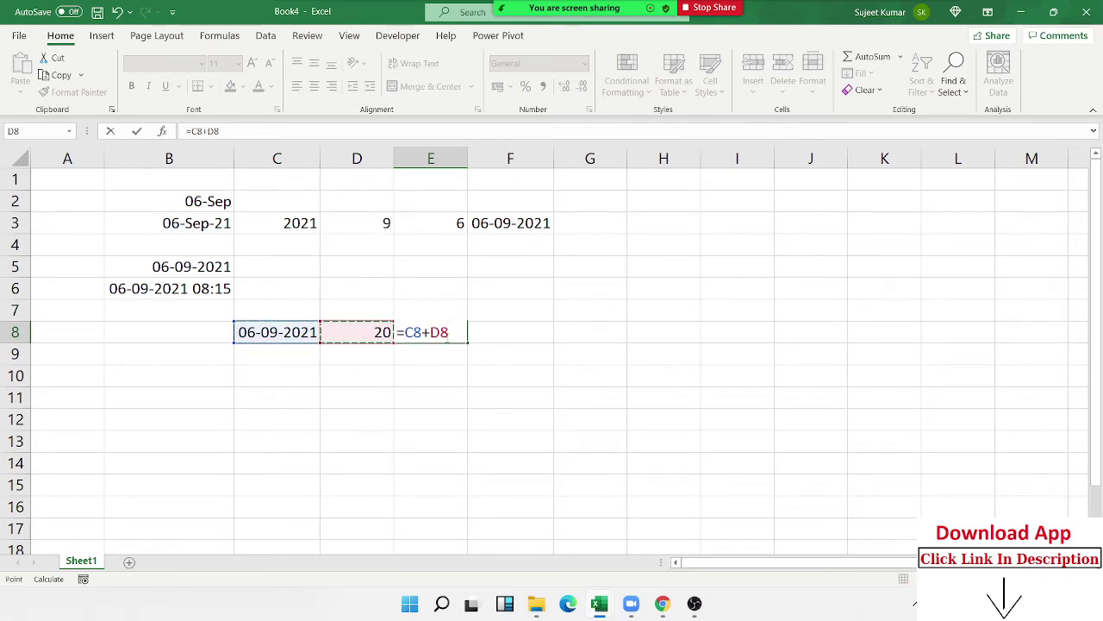
key(Return)
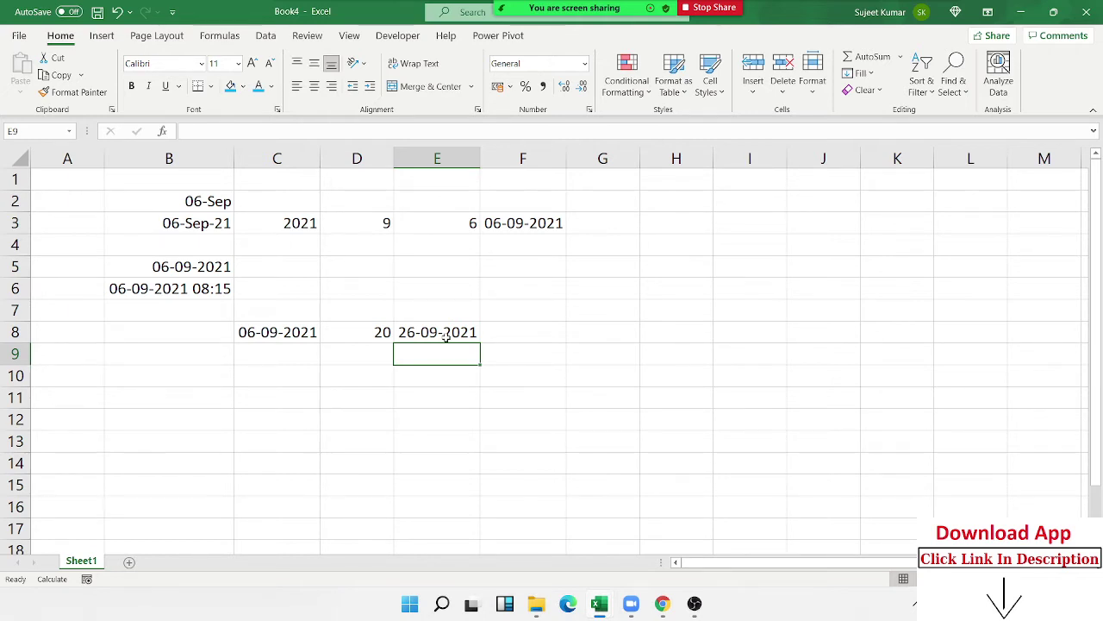
click(446, 336)
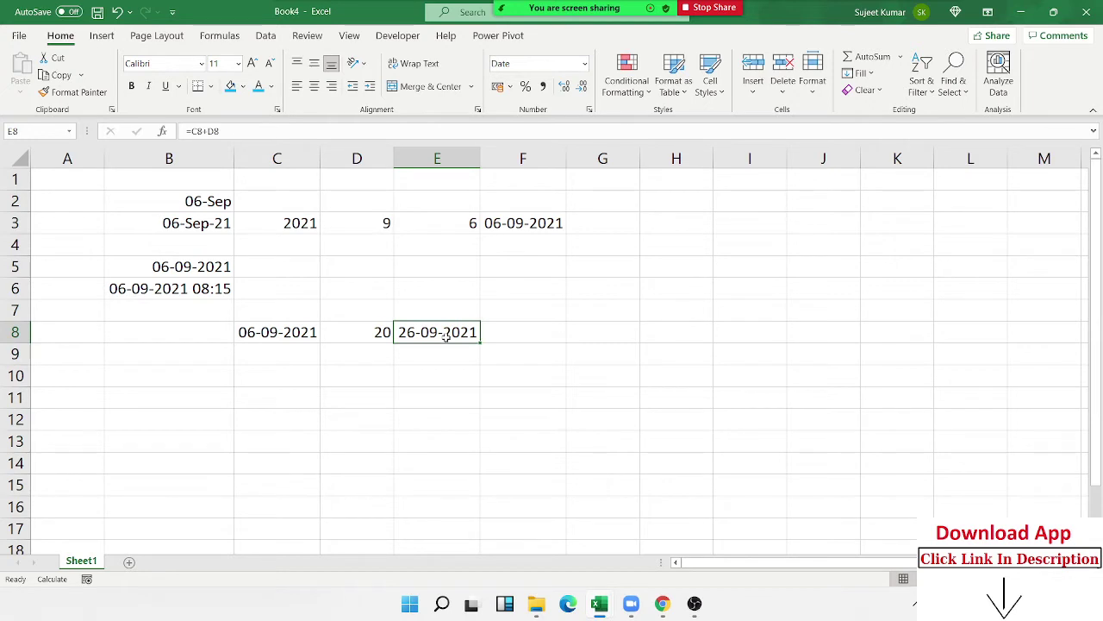
key(Left)
key(Left)
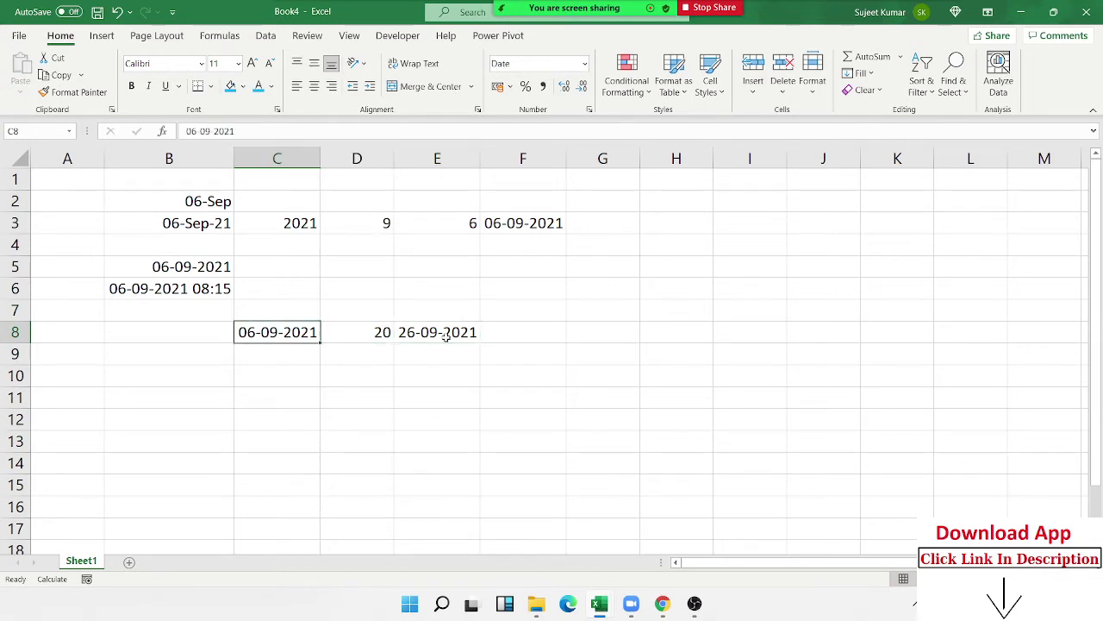
Put today's date 06-09-2021 in C9 and 3 months in D9.
key(Down)
key(ctrl+d)
key(Right)
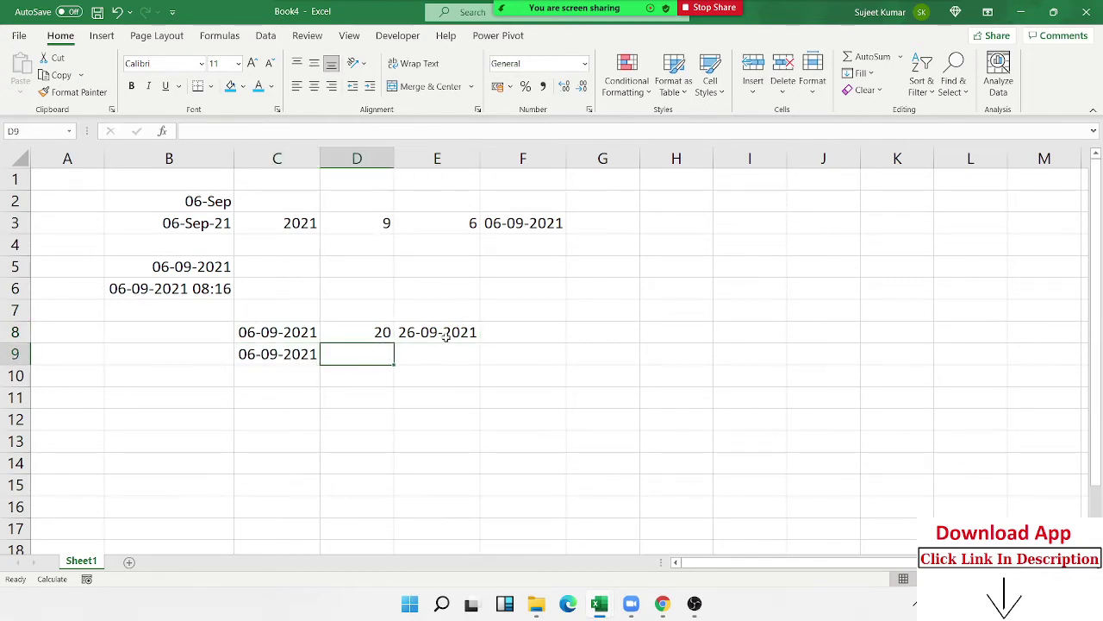
text(-)
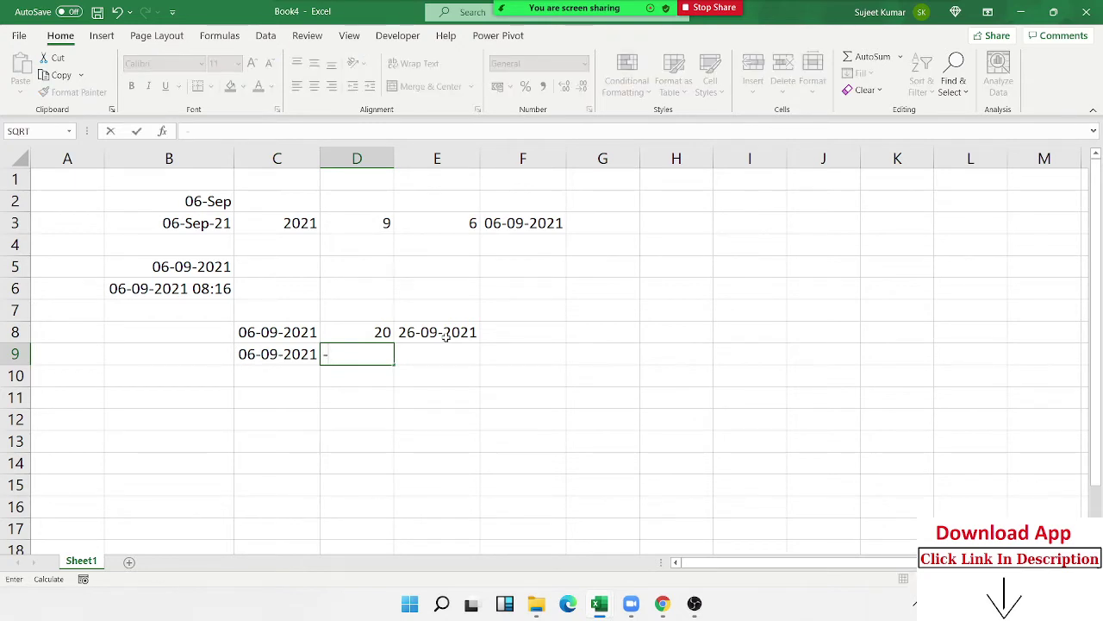
key(Escape)
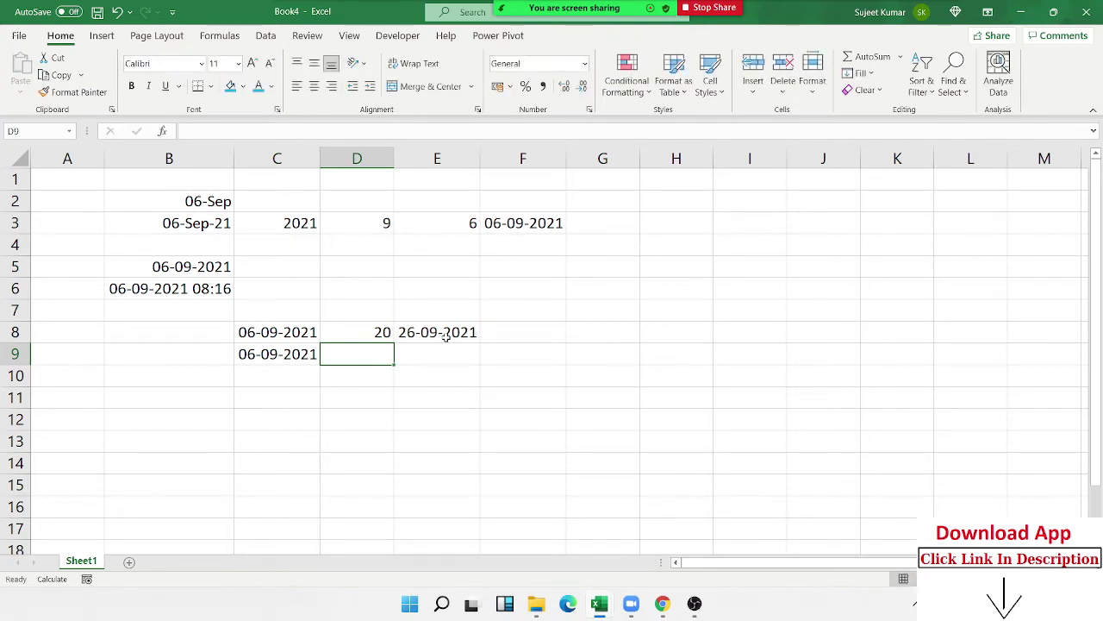
text(3)
key(Tab)
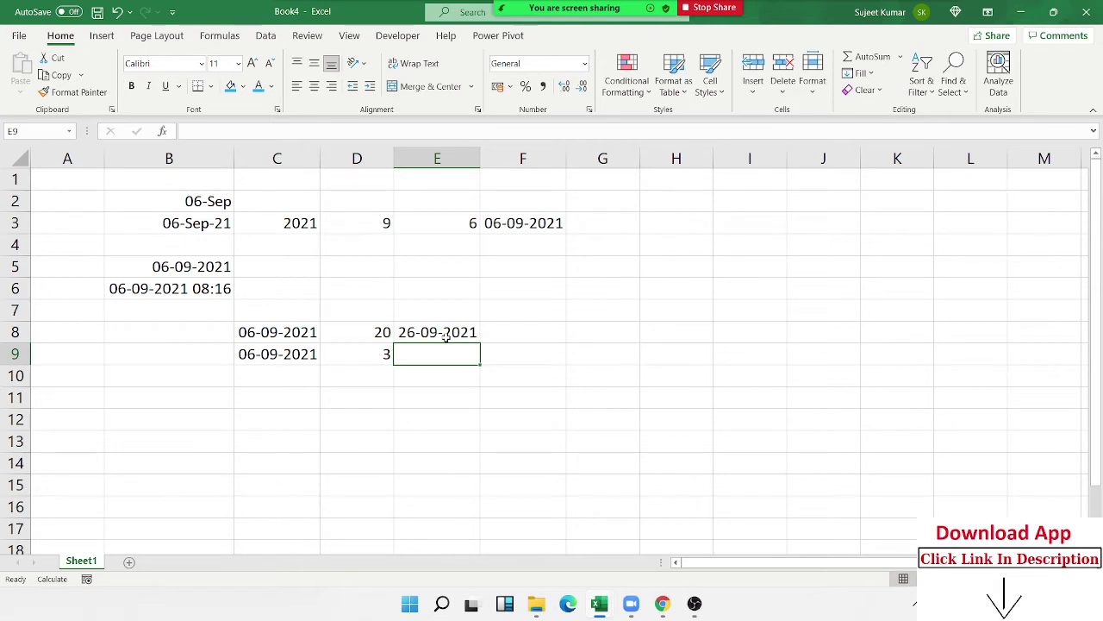
Enter =EDATE(C9,D9) in E9 formatted as a date (06-Dec-21), then start changing D9 to -3.
text(=)
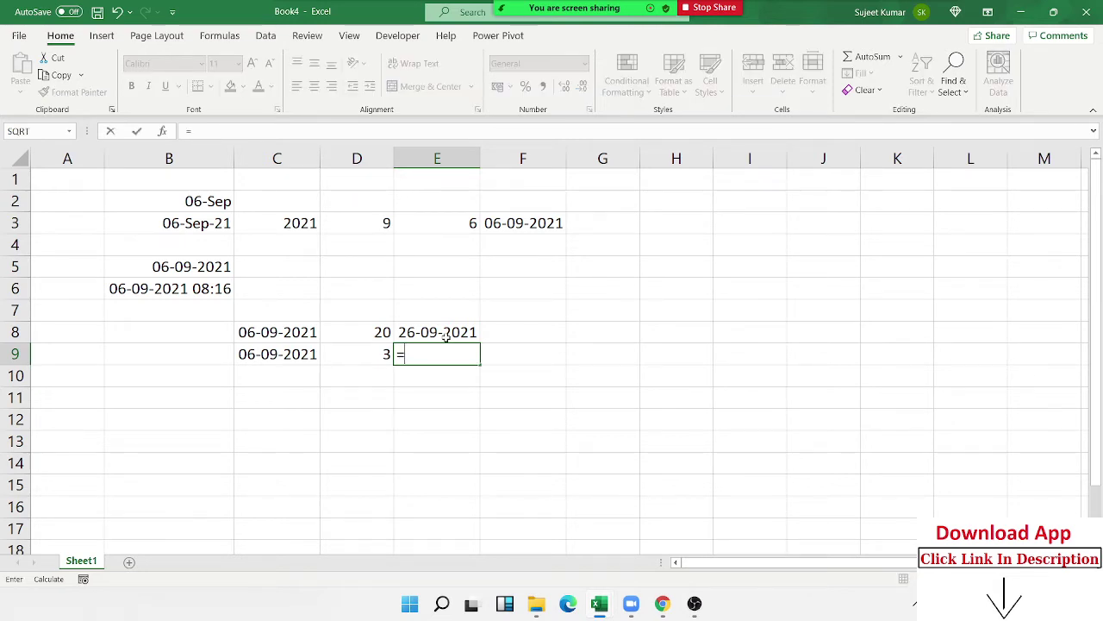
text(ed)
key(Tab)
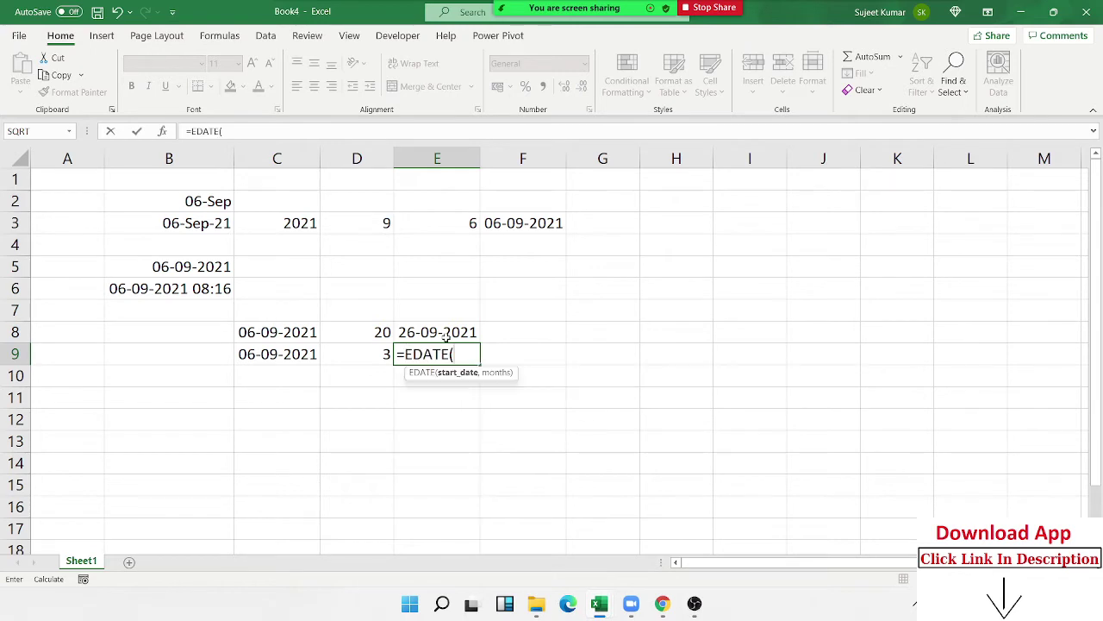
key(Left)
key(Left)
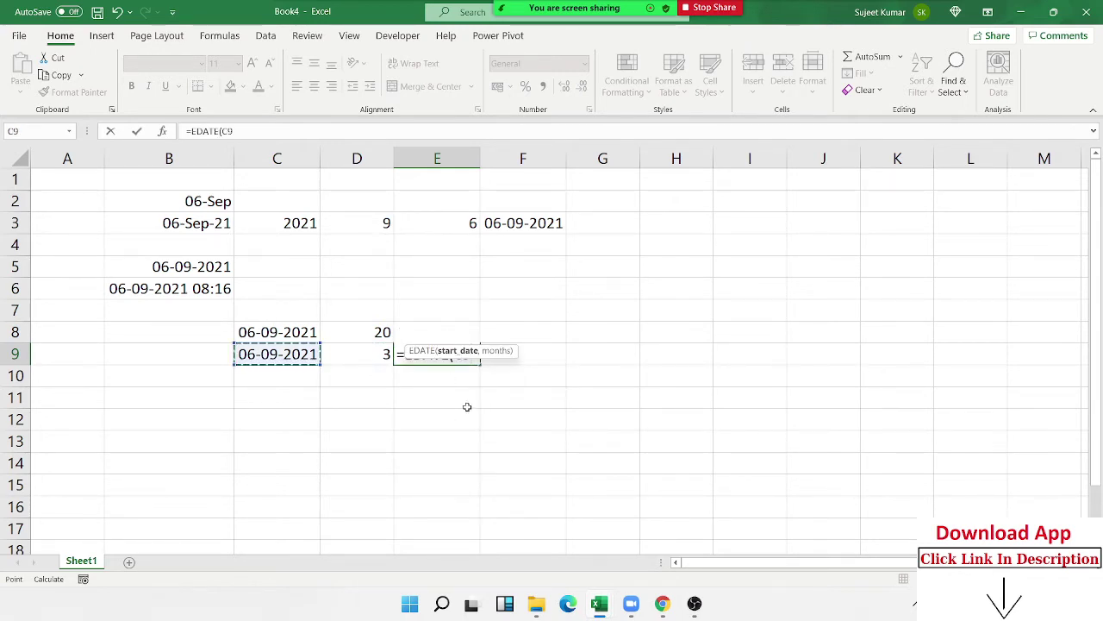
text(,)
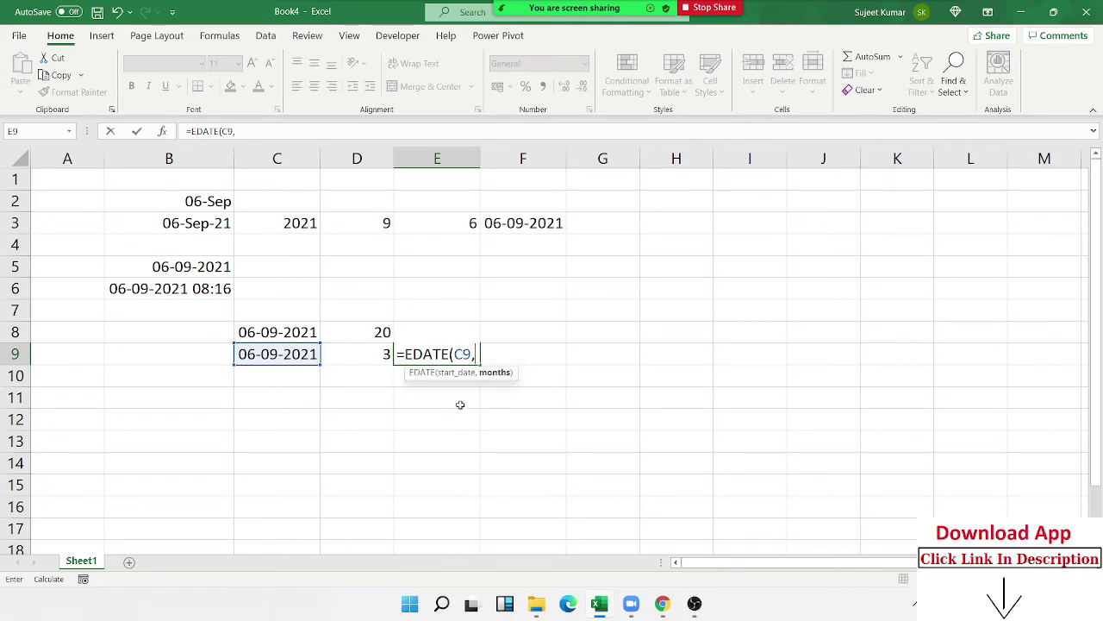
click(385, 354)
key(Return)
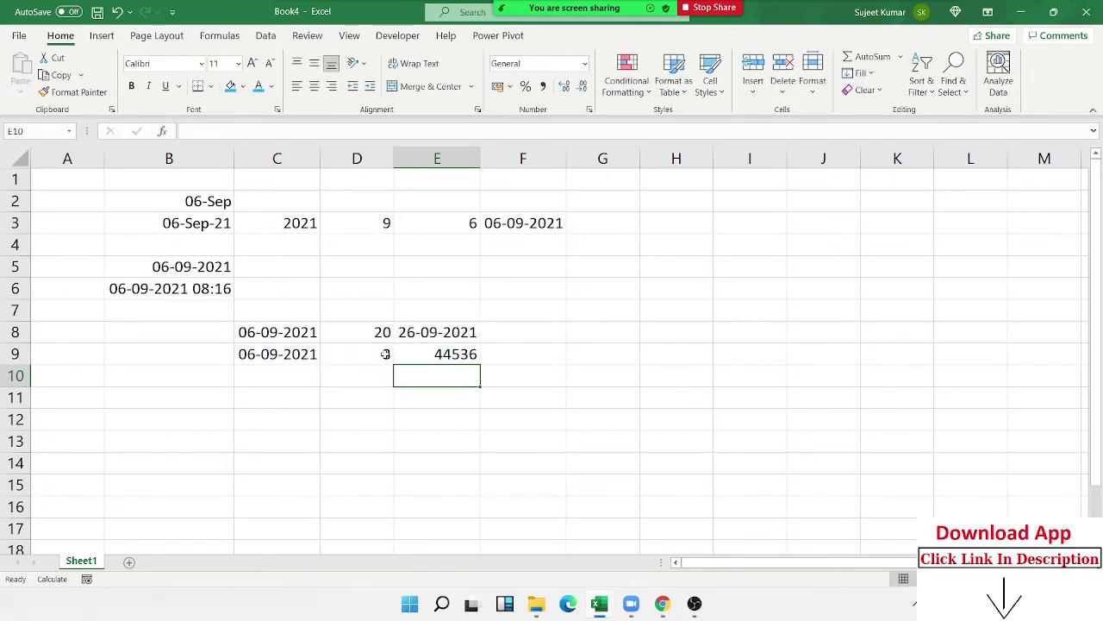
key(Up)
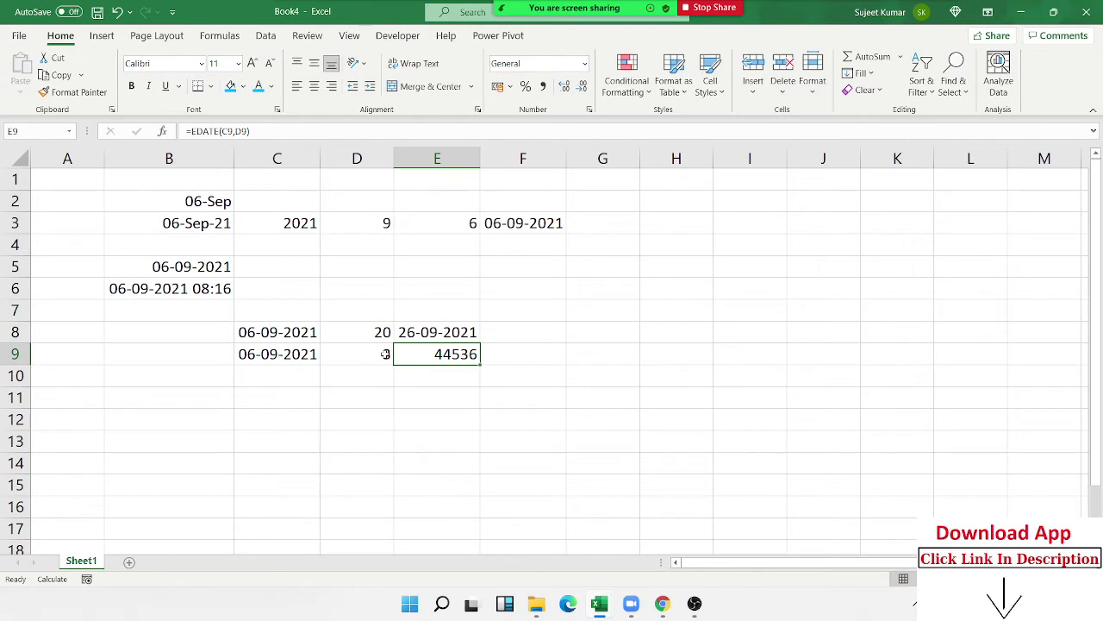
key(ctrl+shift+3)
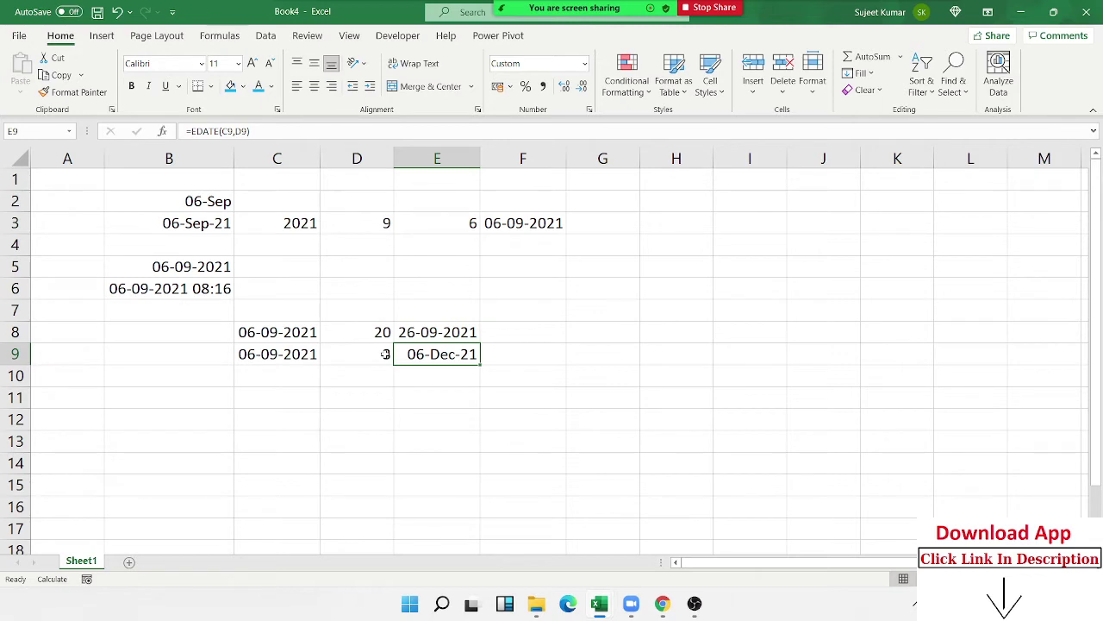
click(385, 354)
text(-3)
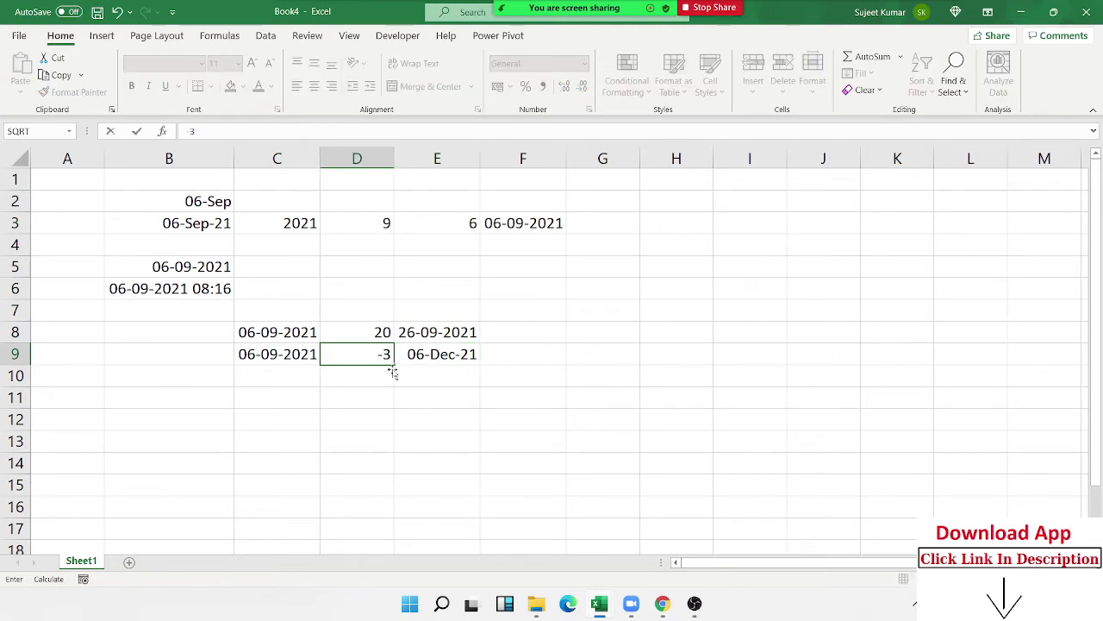
Set D9 to -3 months so E9 shows 06-Jun-21, and insert today's date in C10.
key(Return)
key(Up)
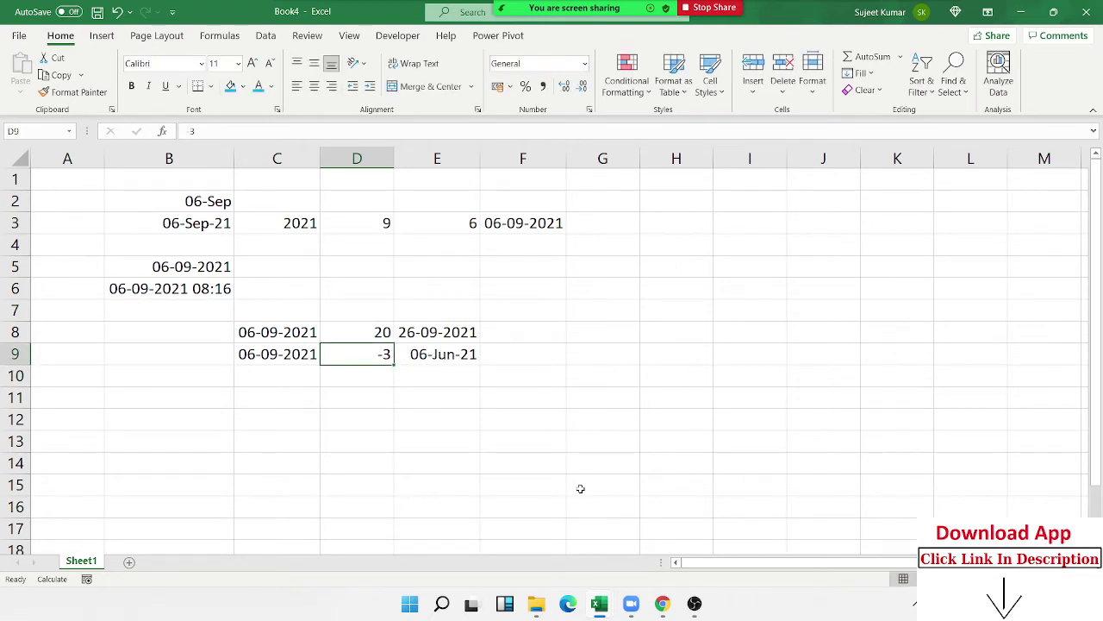
key(Down)
key(Left)
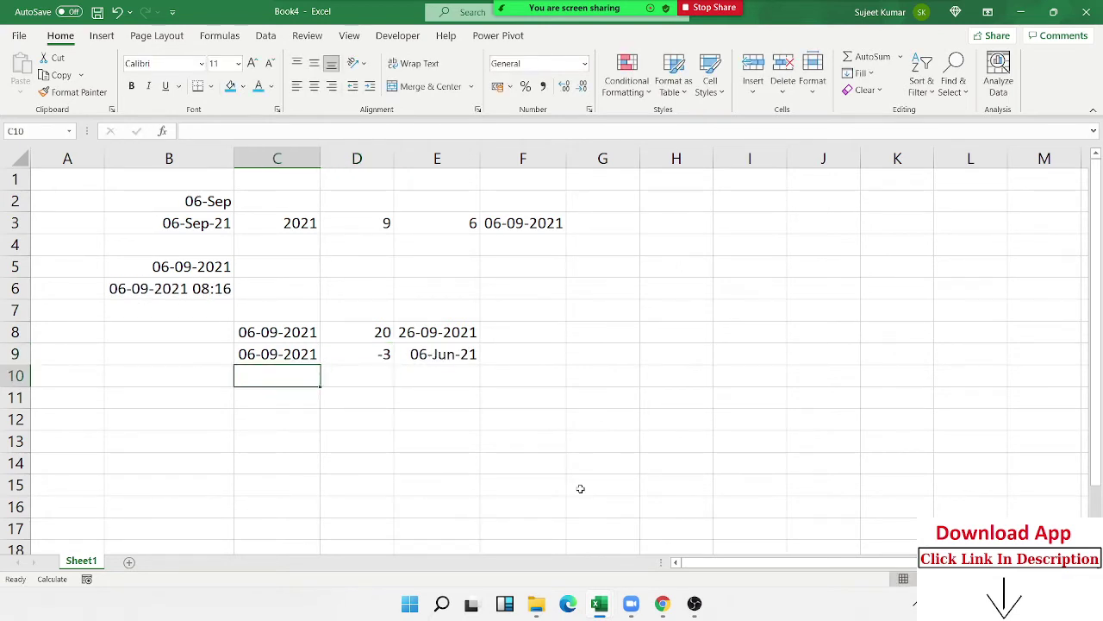
key(ctrl+semicolon)
key(ctrl+s)
key(Escape)
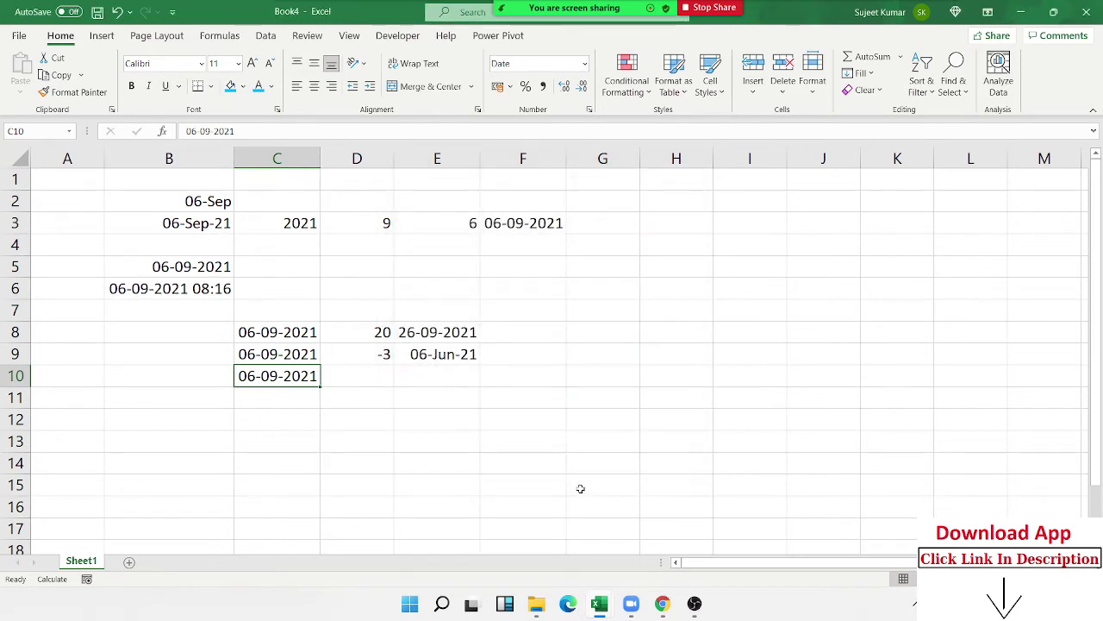
Enter 2, 4 and 26 in D10, E10 and F10 beside the row-10 date.
key(Down)
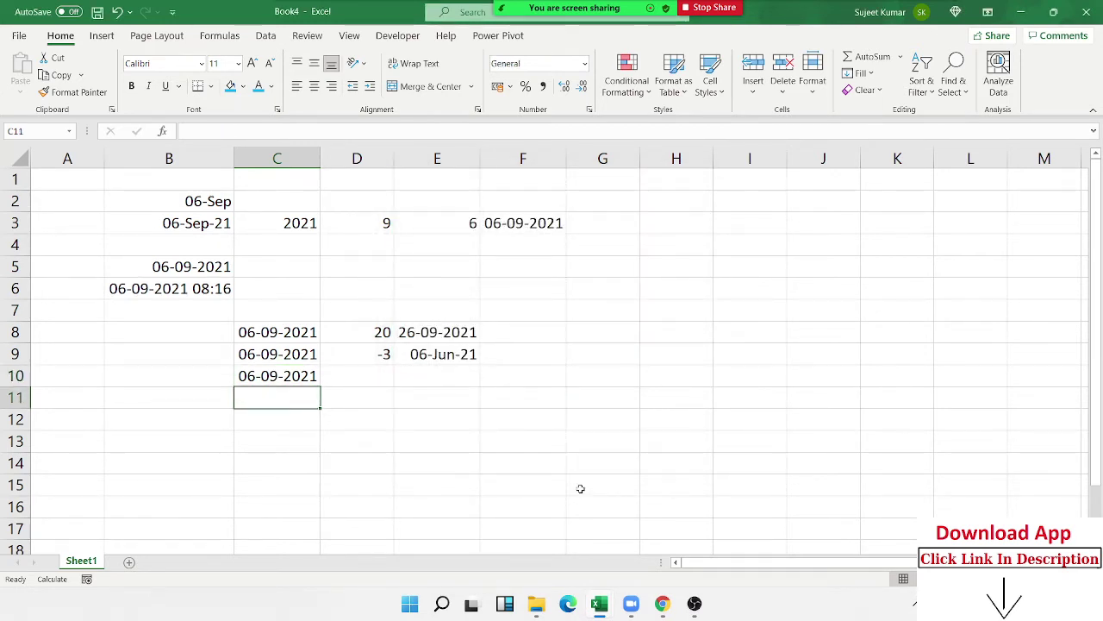
key(Up)
key(Right)
text(2)
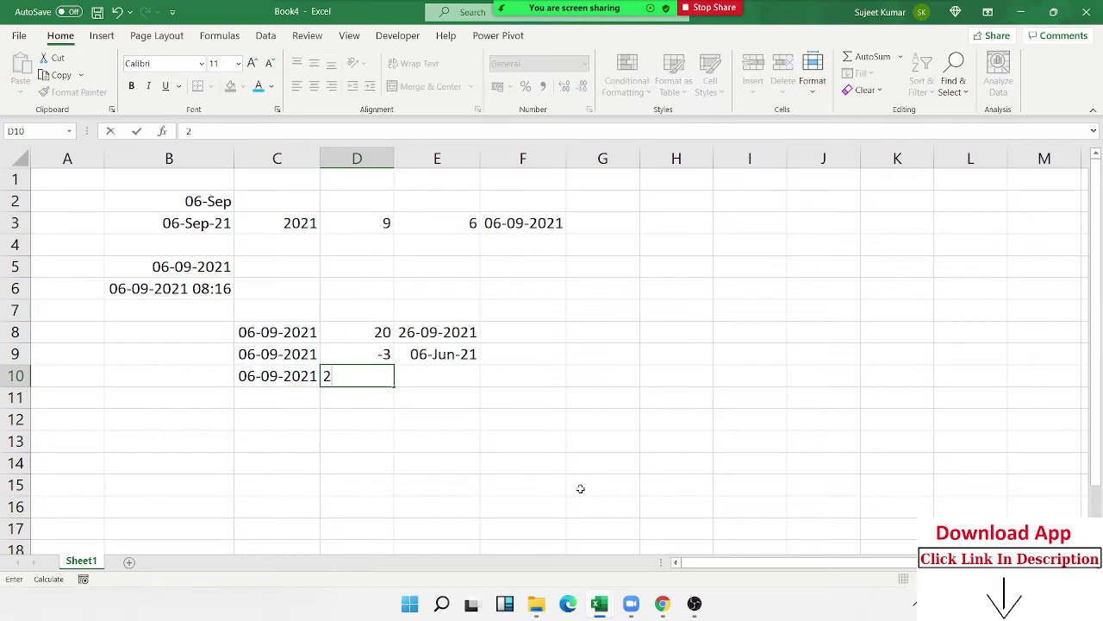
key(Right)
text(4)
key(Right)
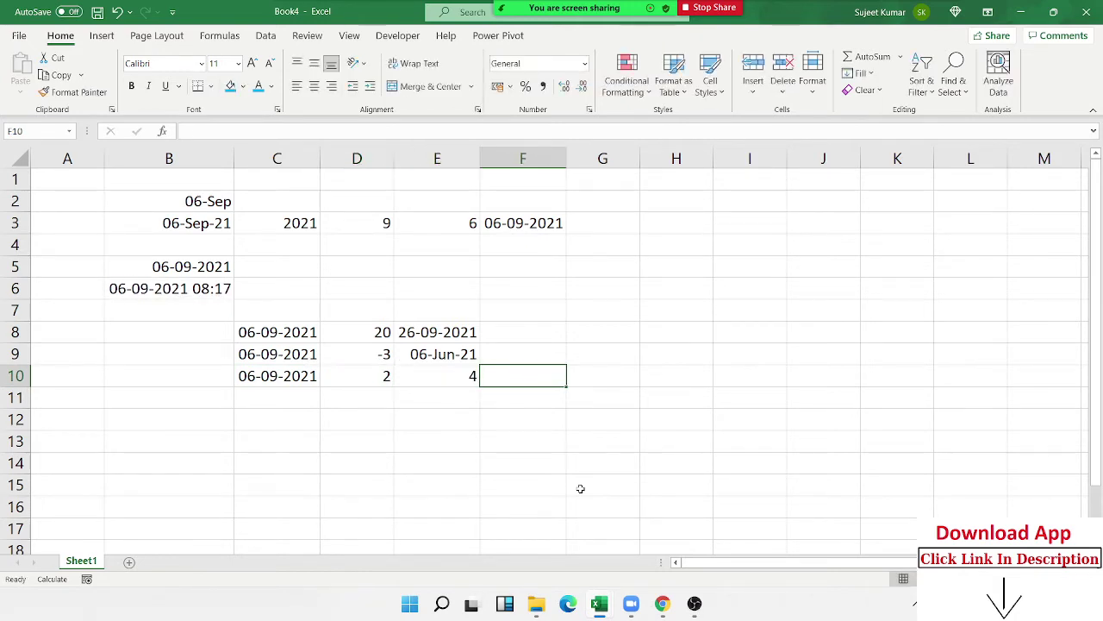
text(26)
key(Return)
Begin a =DATE formula in G10.
key(Up)
key(Right)
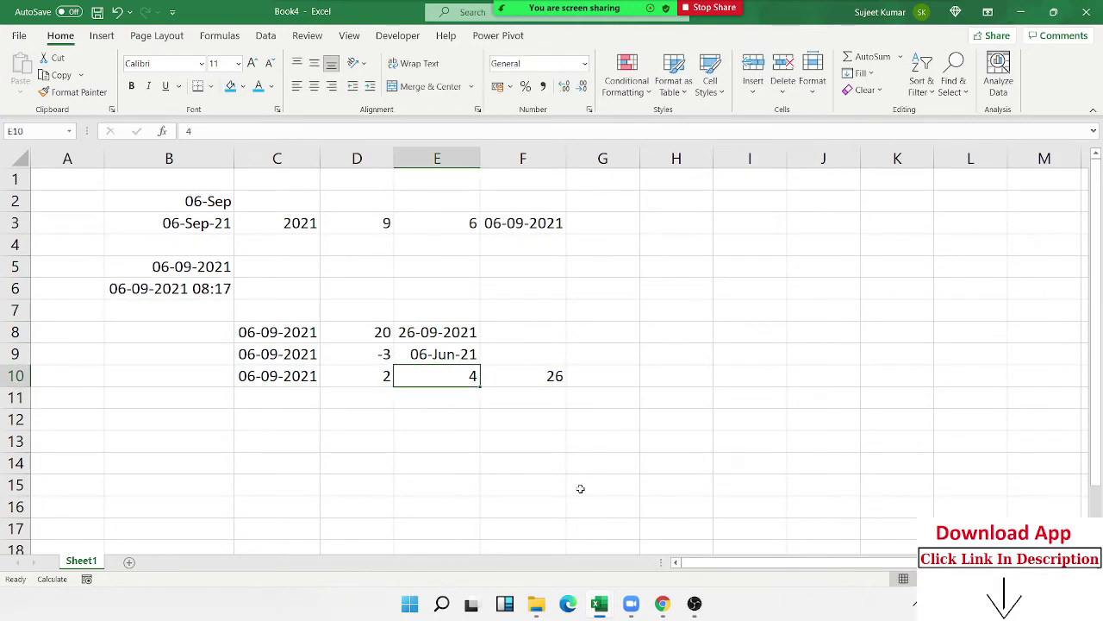
key(Right)
key(Right)
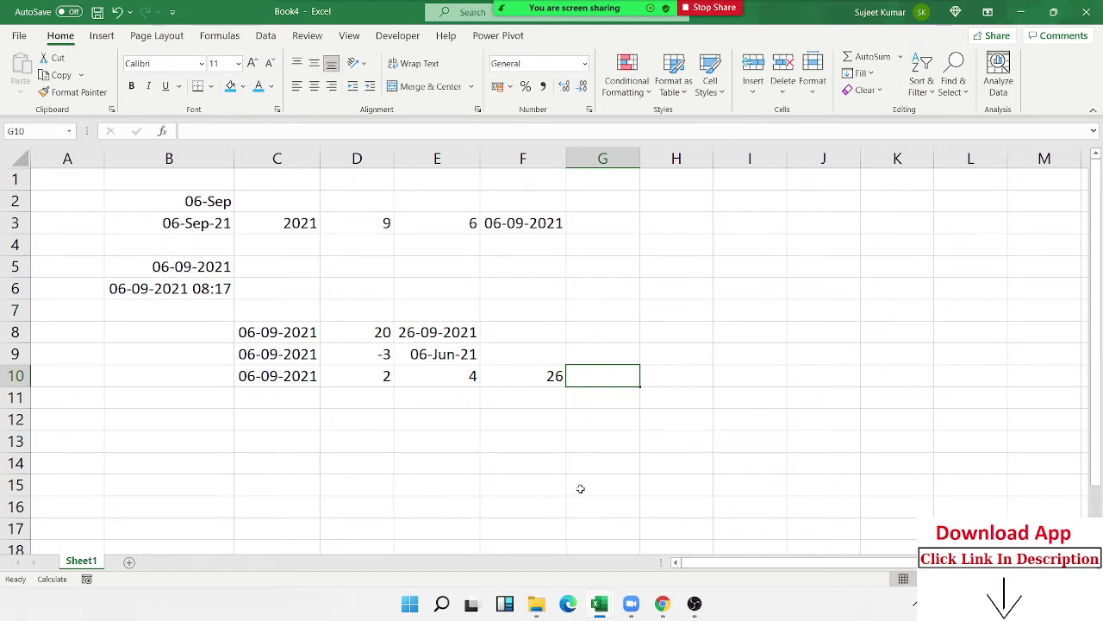
text(=)
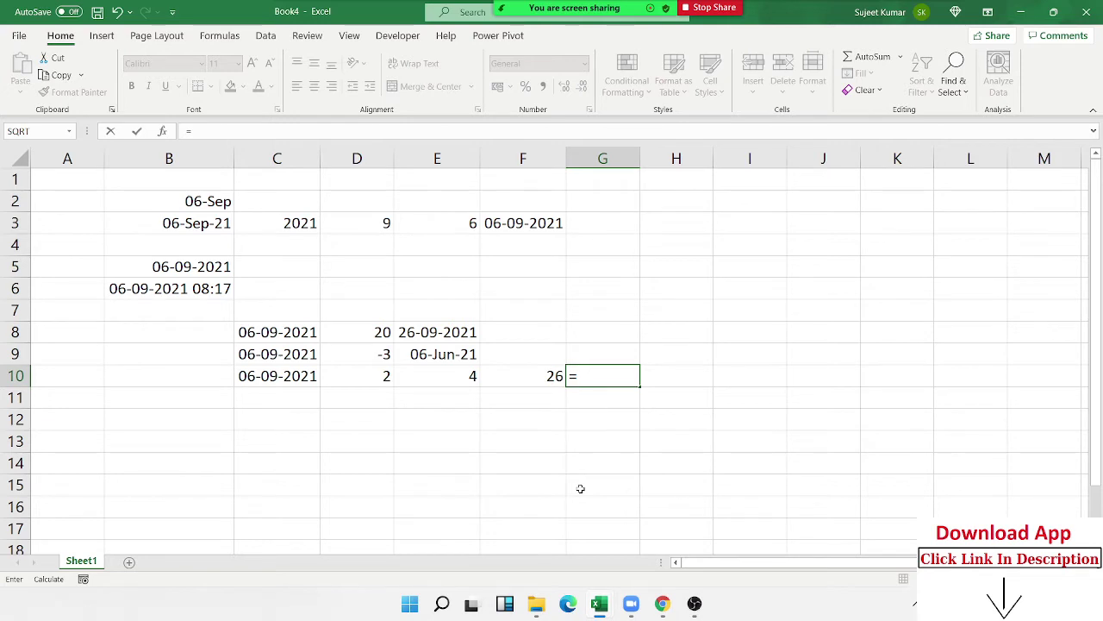
text(date)
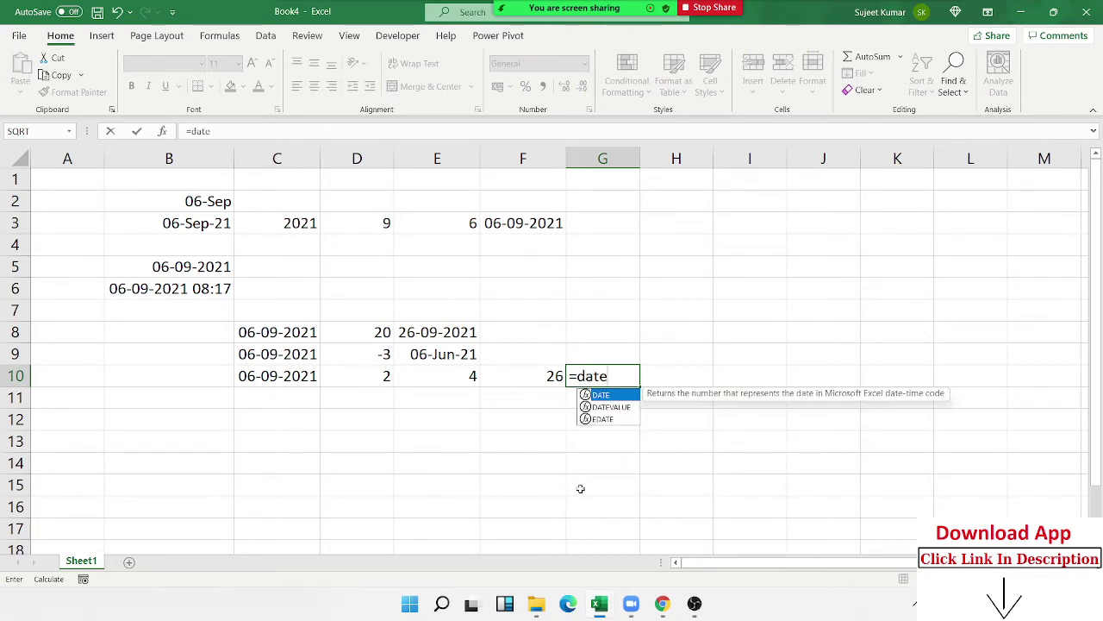
Write =DATE(YEAR(C10)+2,MONTH(C10)+4, in G10, fixing the mistyped year offset.
key(Tab)
text(ye)
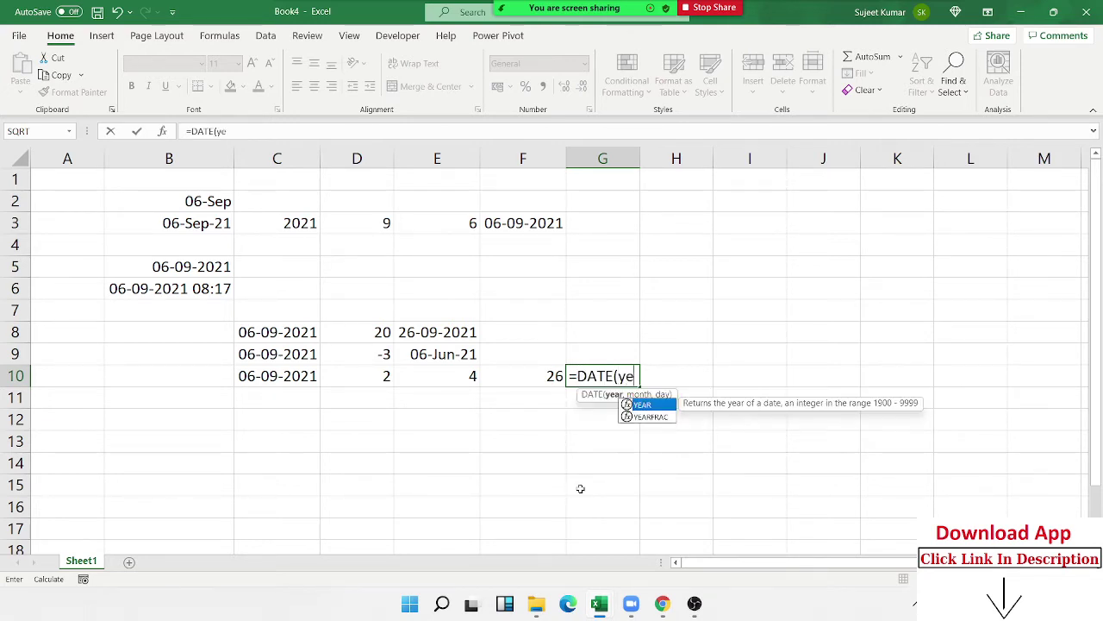
text(a)
key(Tab)
key(Left)
key(Left)
key(Left)
key(Left)
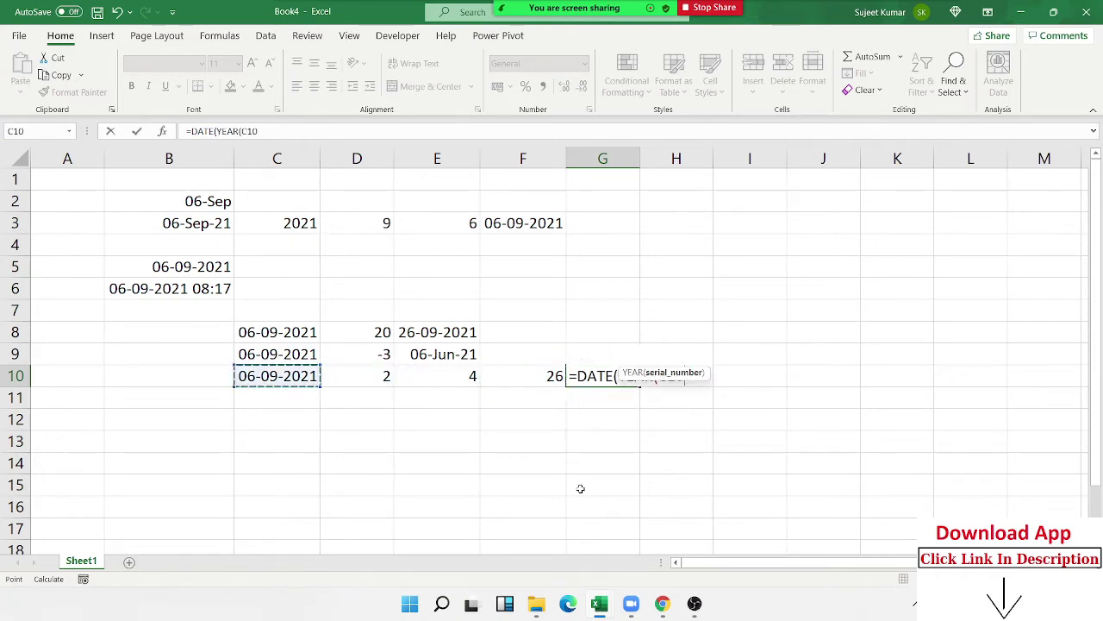
text()+)
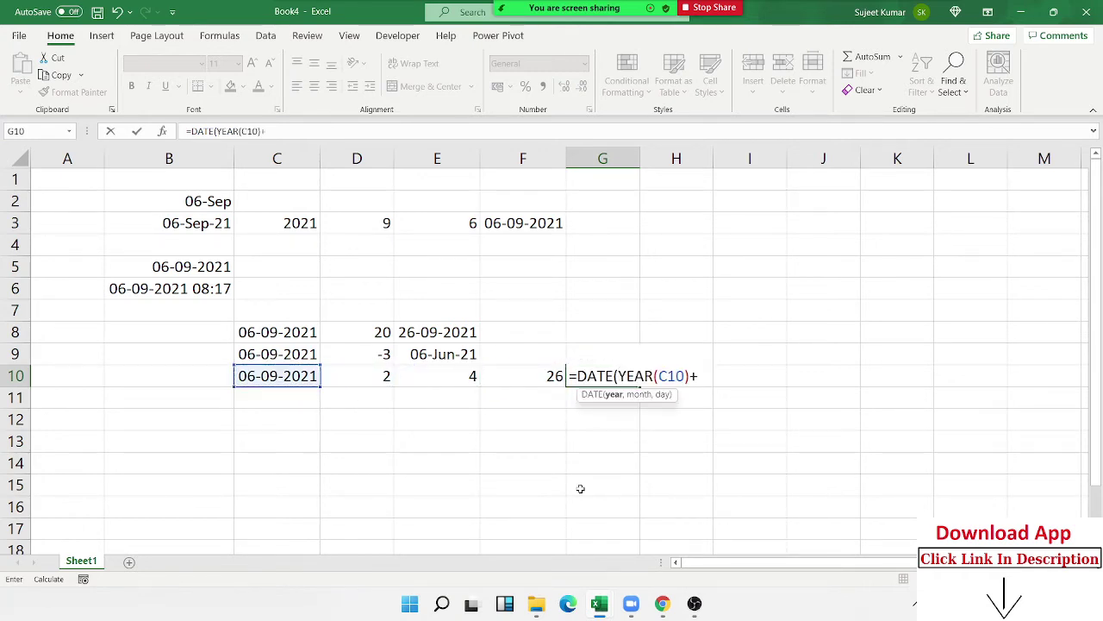
text(20)
key(BackSpace)
key(BackSpace)
text(2,)
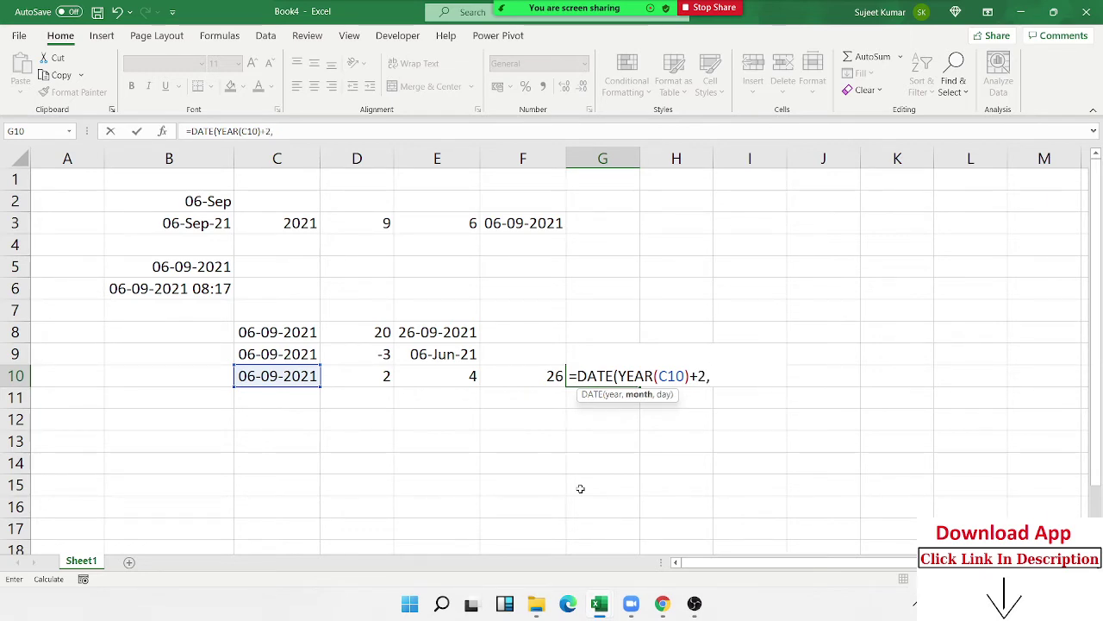
text(mon)
key(Tab)
key(Left)
key(Left)
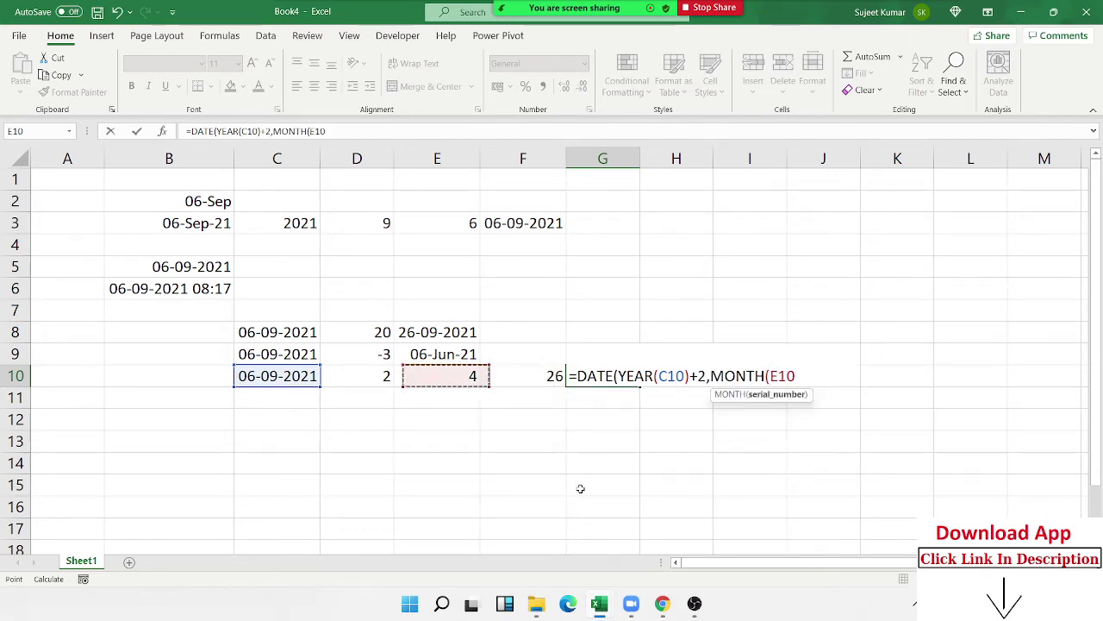
key(Left)
key(Left)
text())
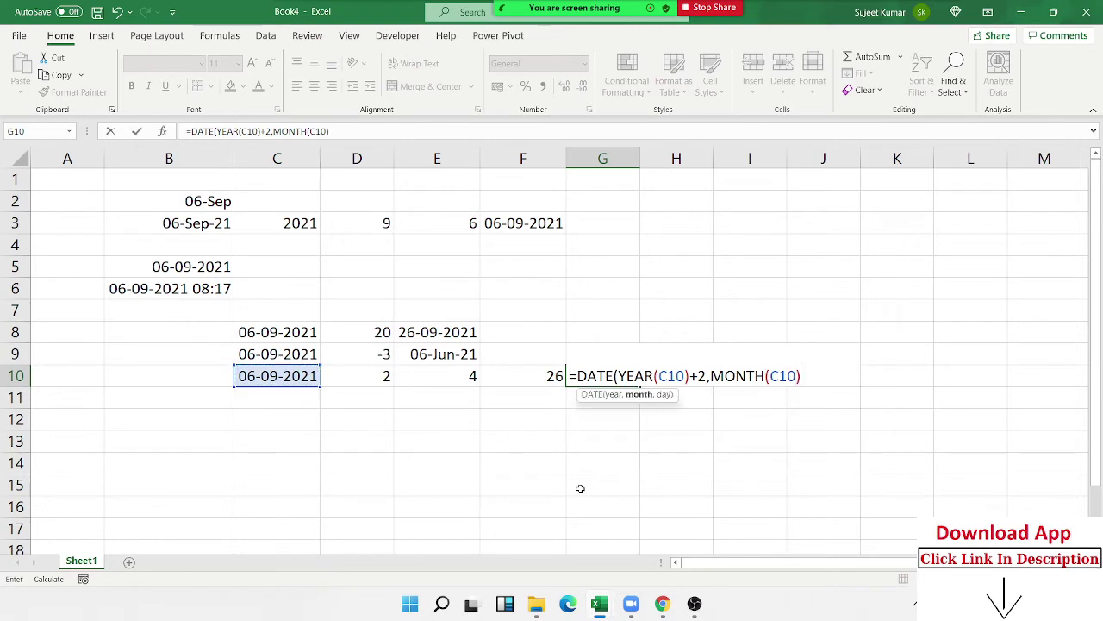
text(+4,)
text(day)
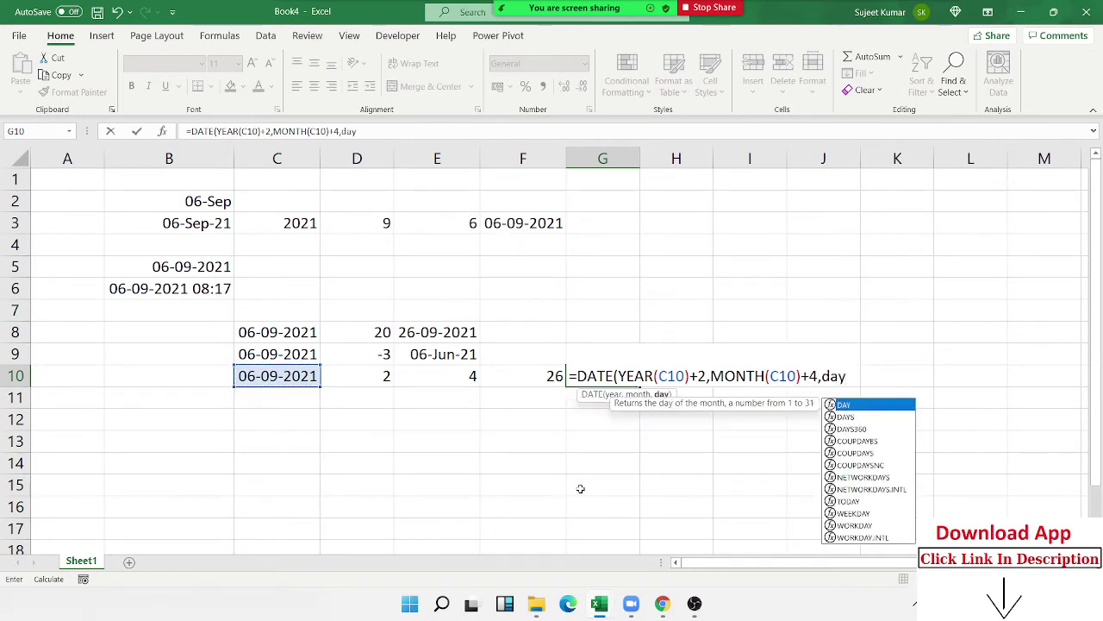
Complete the formula with DAY(C10)+26, correcting DAYS to DAY, and enter it.
key(Down)
key(Tab)
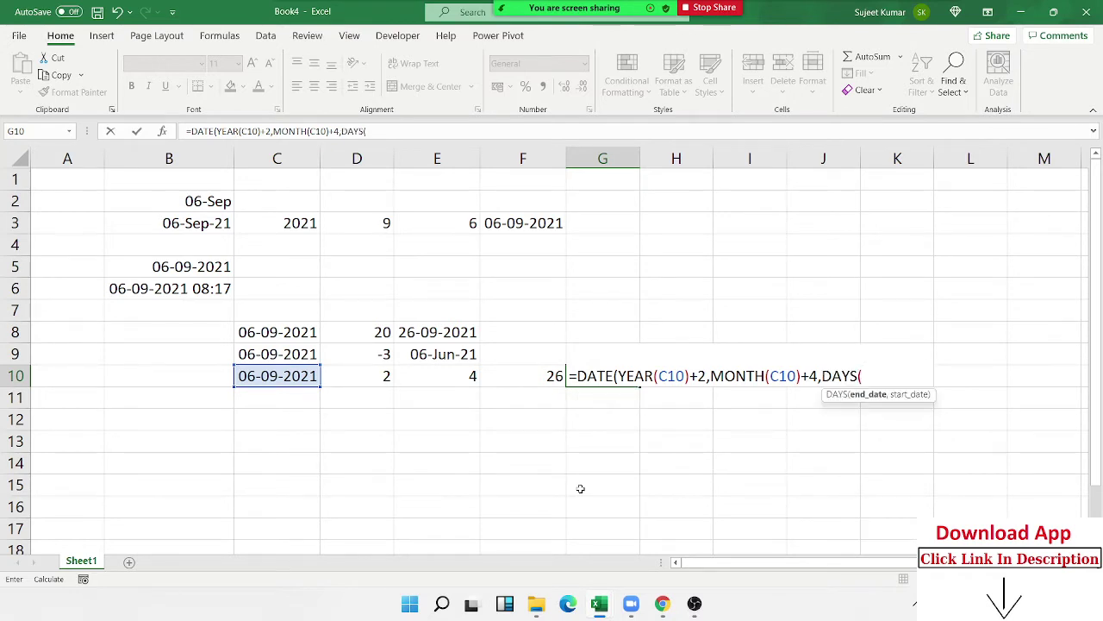
key(BackSpace)
key(BackSpace)
text(()
key(Left)
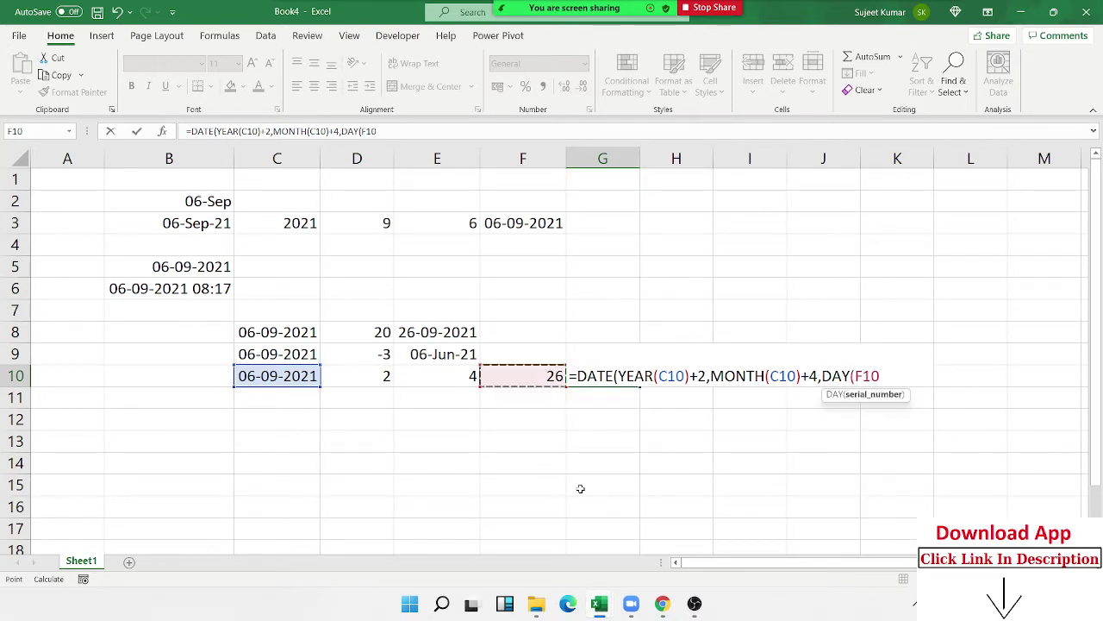
key(Left)
key(Left)
key(Left)
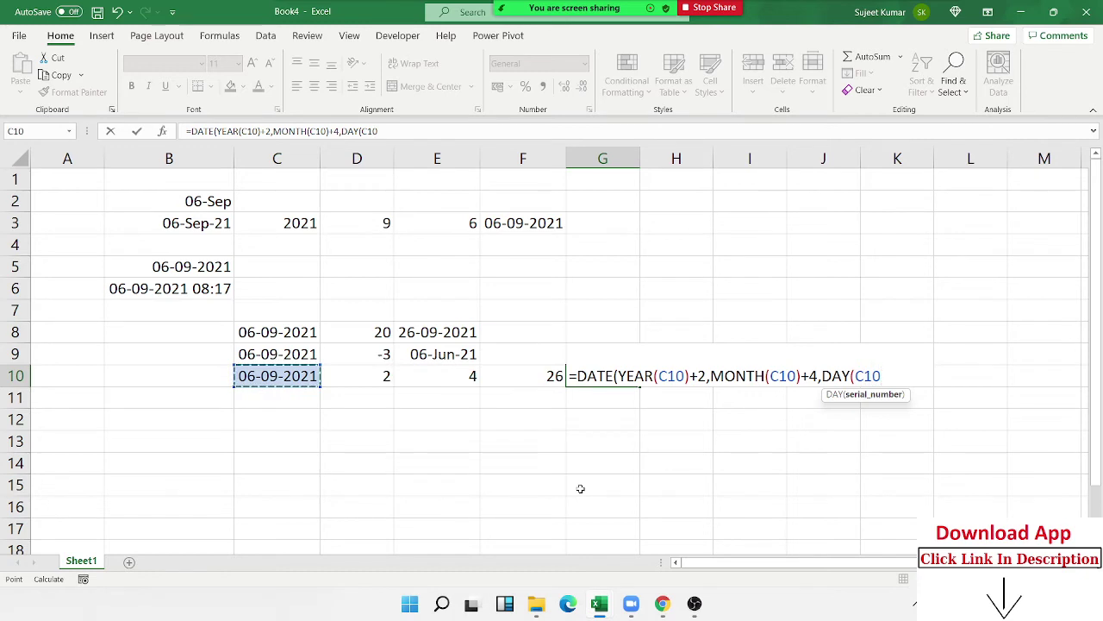
text()+26)
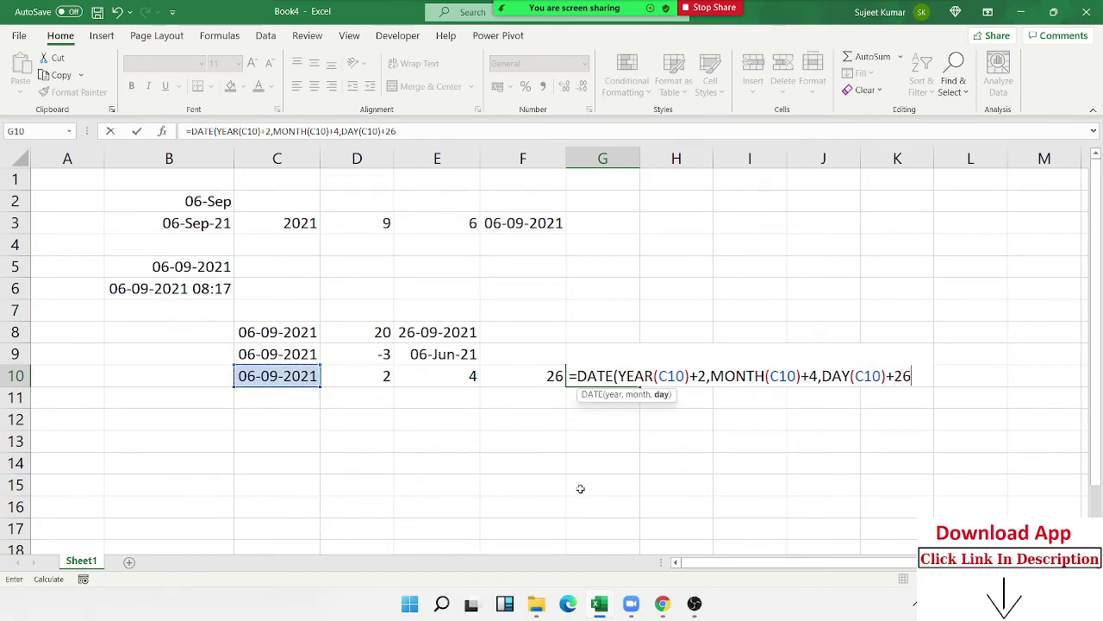
key(Return)
key(Return)
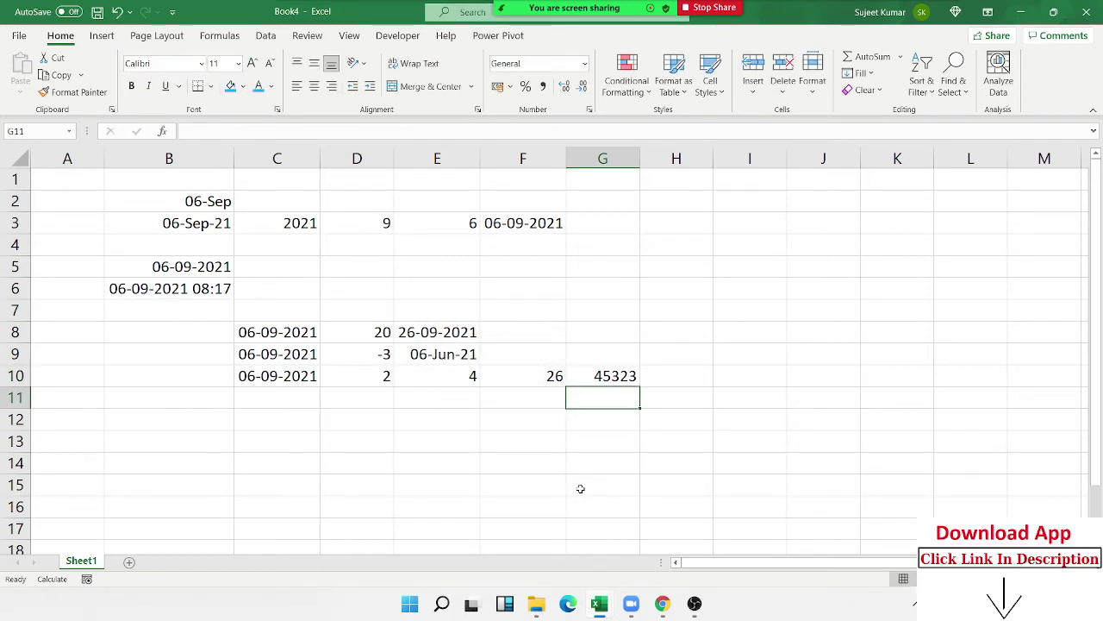
Format G10 as a date showing 01-Feb-24 and review its formula.
key(Up)
key(ctrl+shift+3)
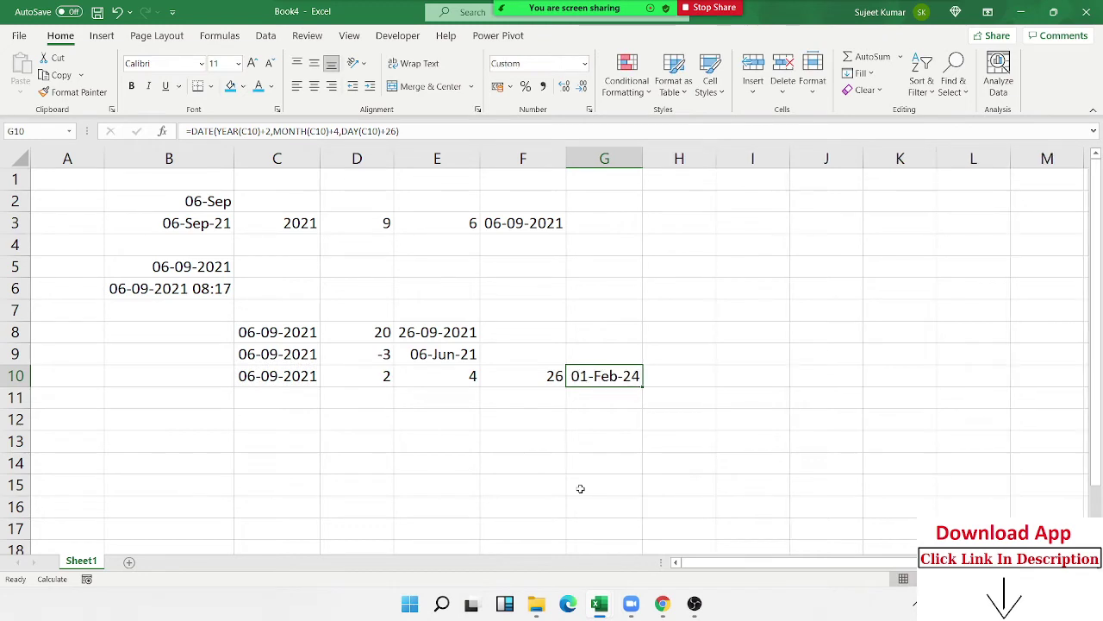
key(F2)
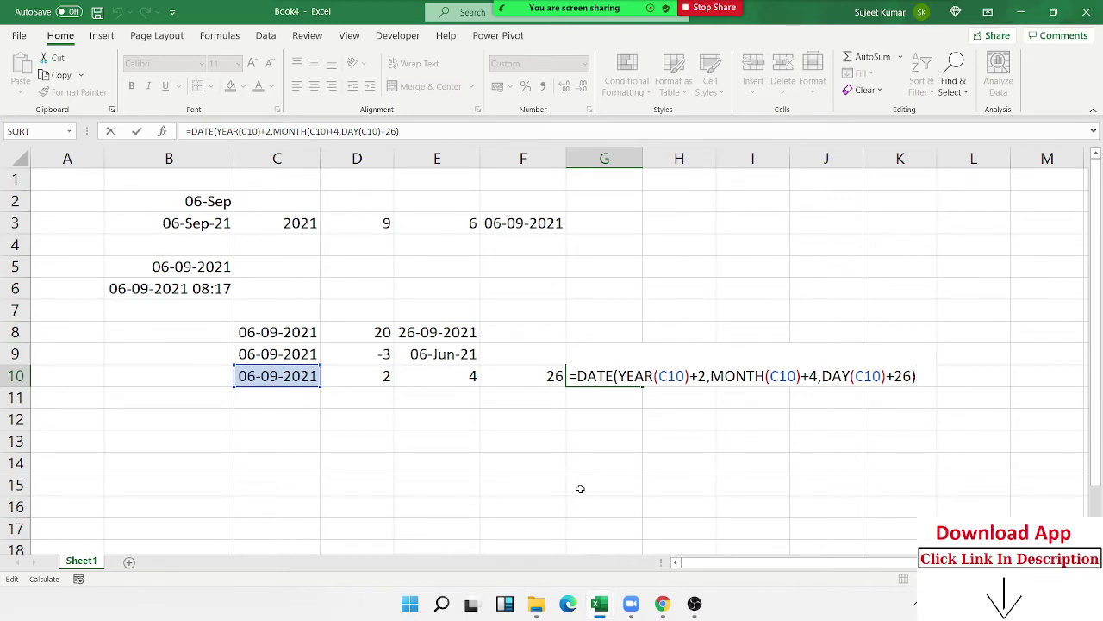
key(ctrl+Return)
key(Return)
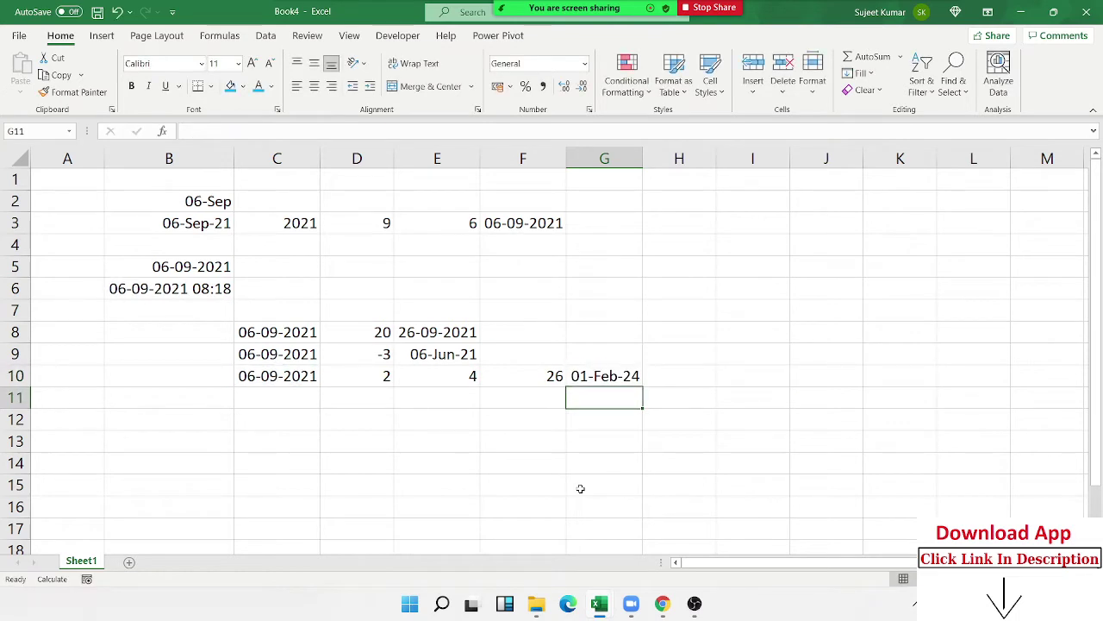
key(Up)
key(Down)
key(Down)
key(Left)
key(Left)
key(Left)
key(Left)
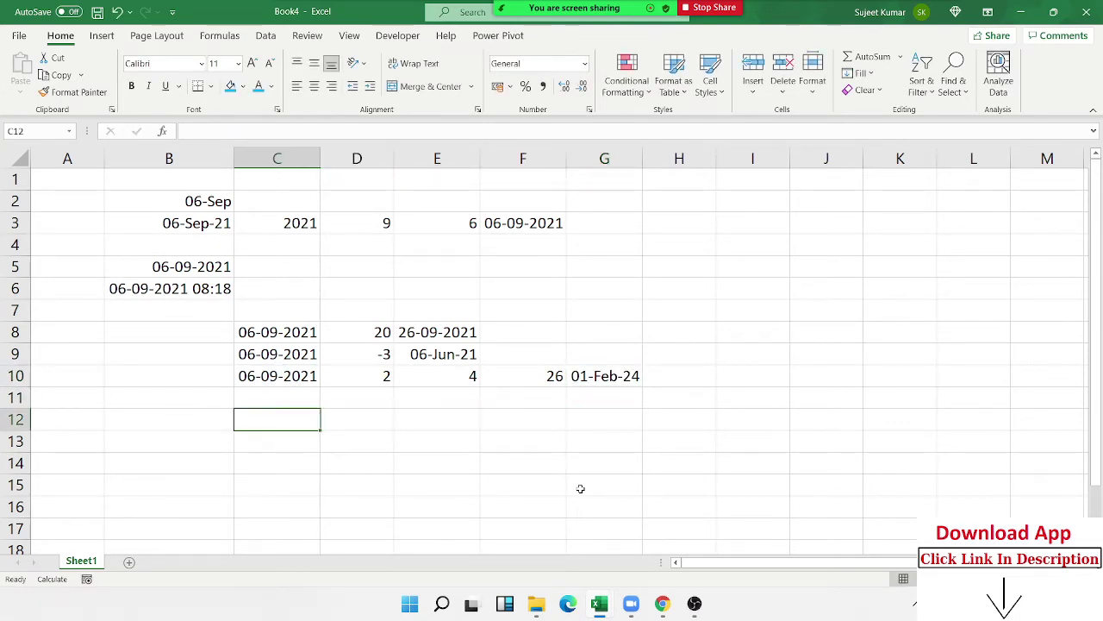
Enter 01-Jan-21 in C12 and paste 06-Sep-21 into D12, both formatted as dates.
scroll(473, 450, down, 2)
text(1/)
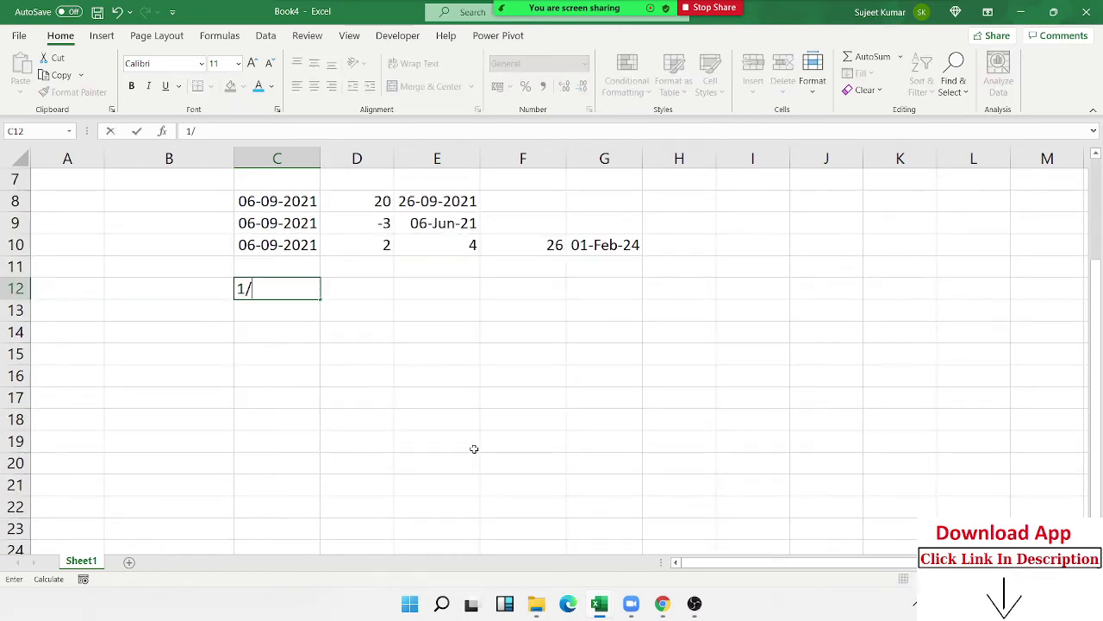
text(1)
key(Tab)
text(06-09-2021)
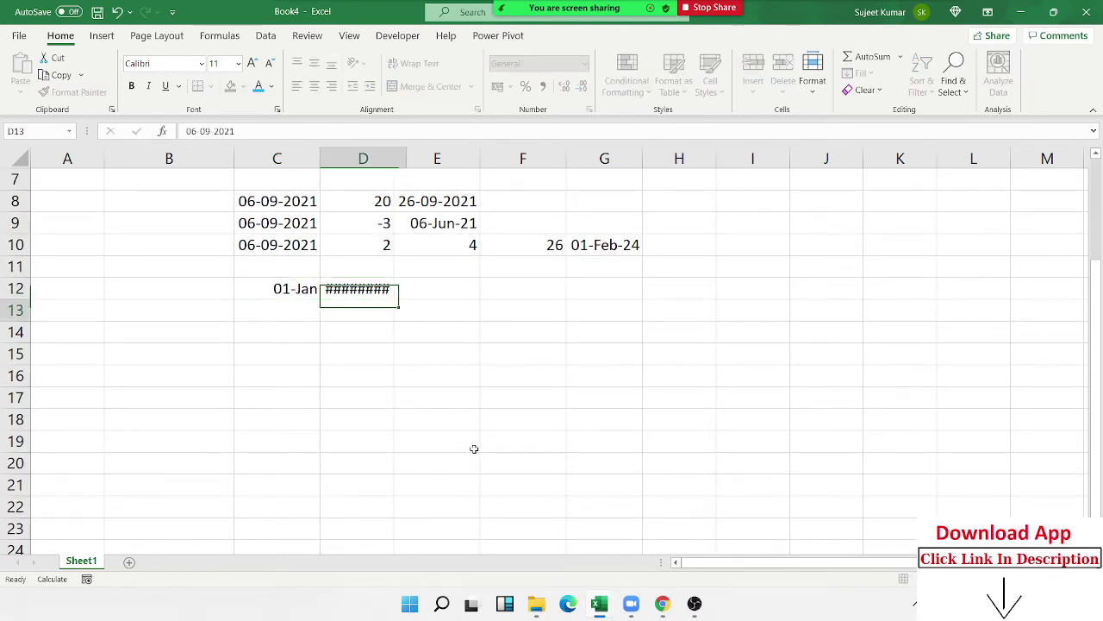
key(shift+Left)
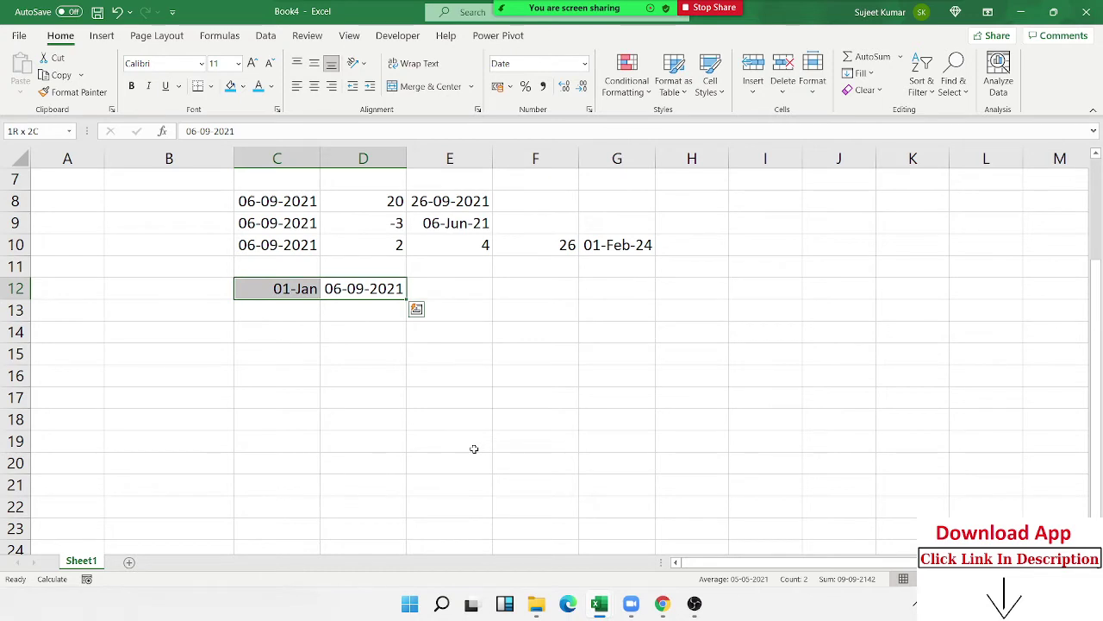
key(ctrl+shift+3)
Enter =D12-C12 in E12, giving 248 days.
key(Right)
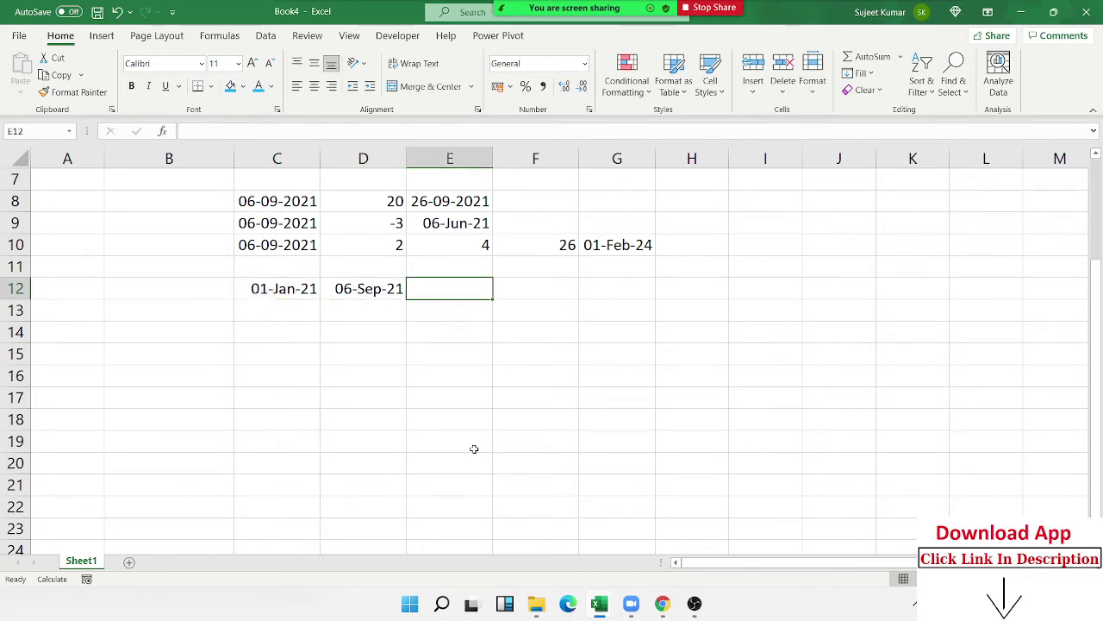
text(=)
key(Left)
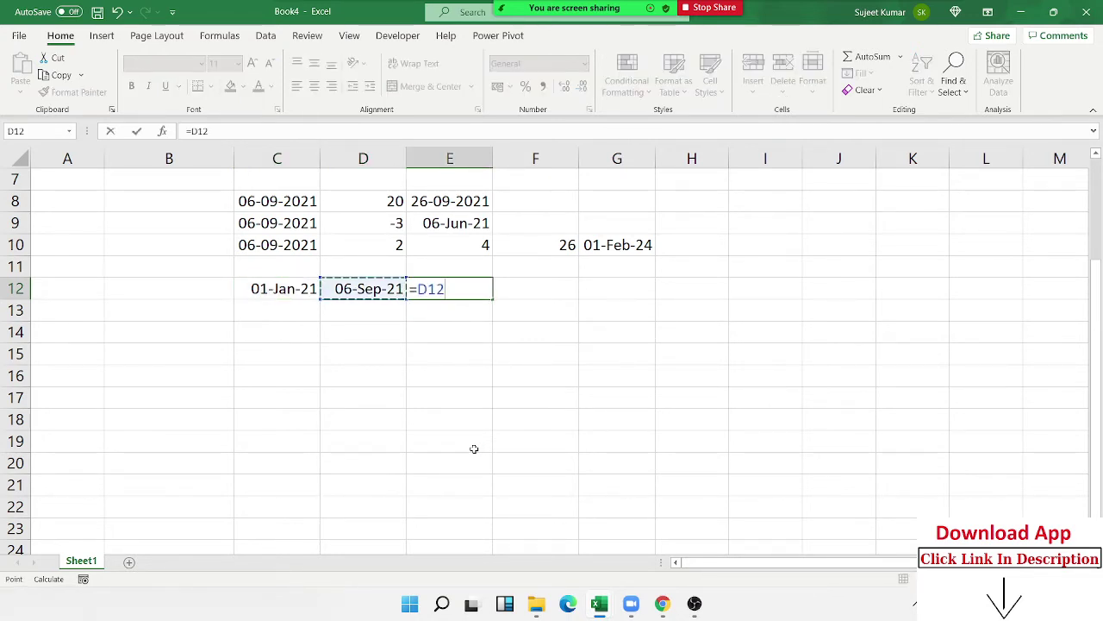
text(-)
key(Left)
key(Left)
key(Return)
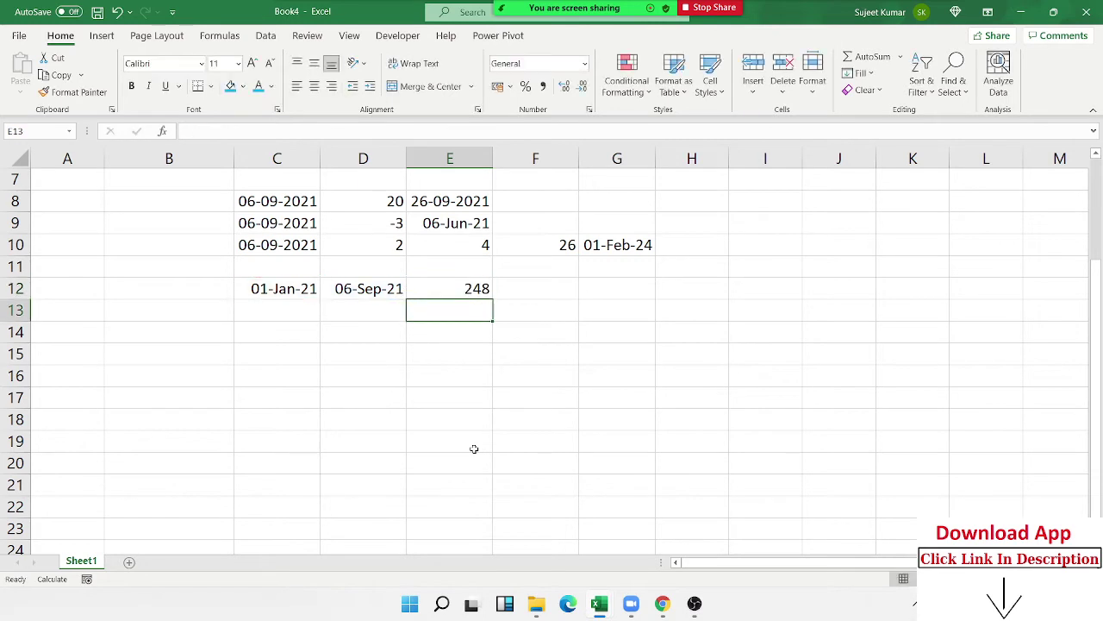
key(Up)
Count the same span with =DAYS(D12,C12) in F12, also giving 248.
key(Right)
text(=d)
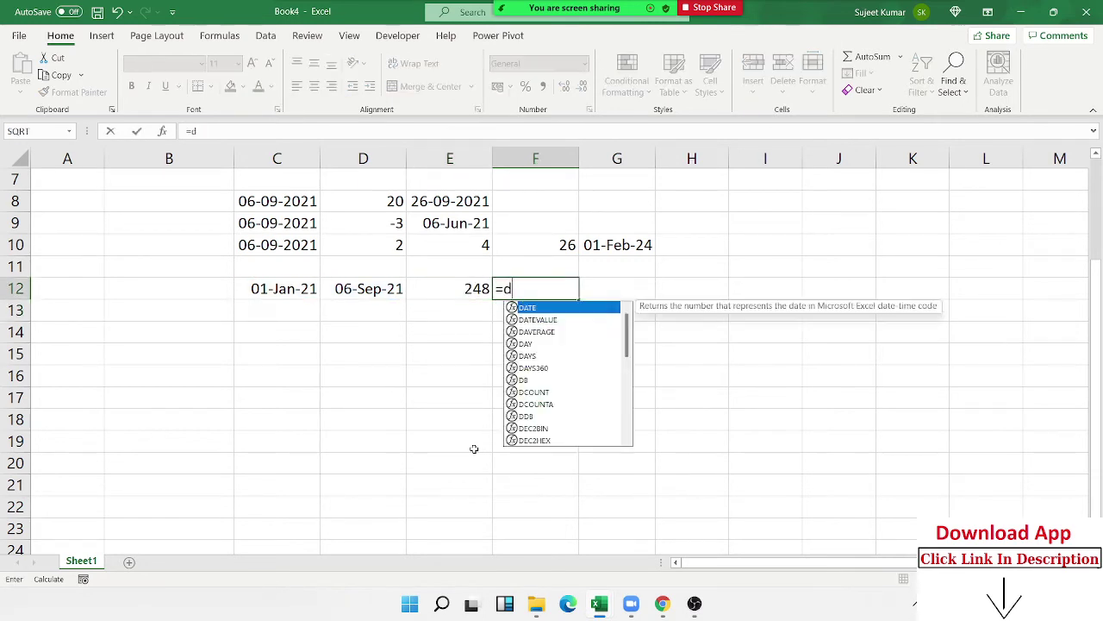
text(ay)
key(Down)
key(Tab)
key(Left)
key(Left)
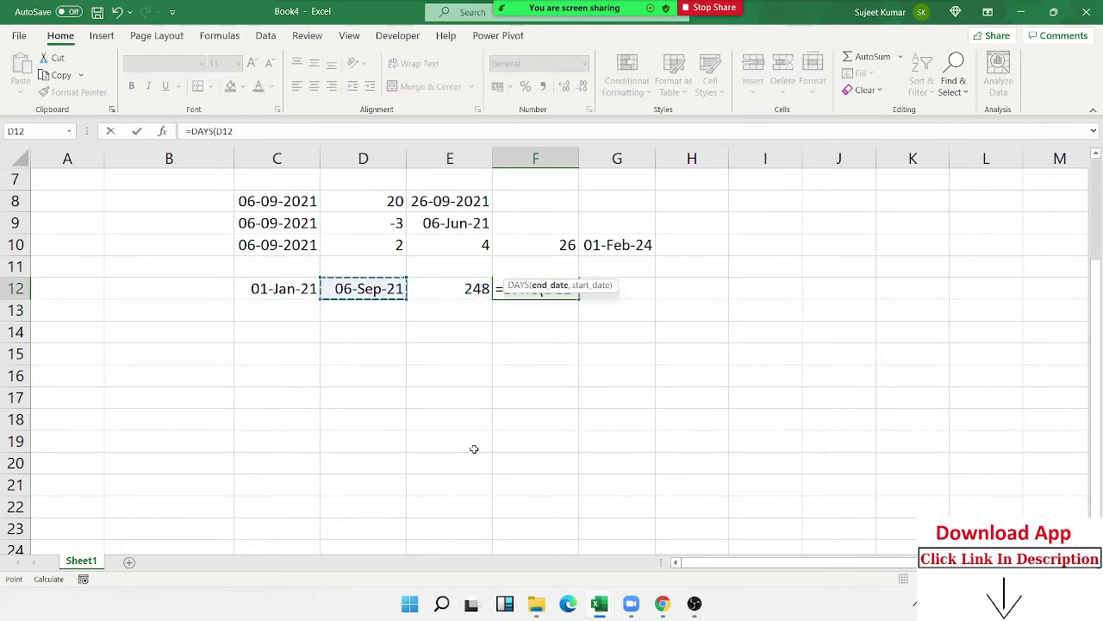
text(,)
key(Left)
key(Left)
key(Left)
key(Return)
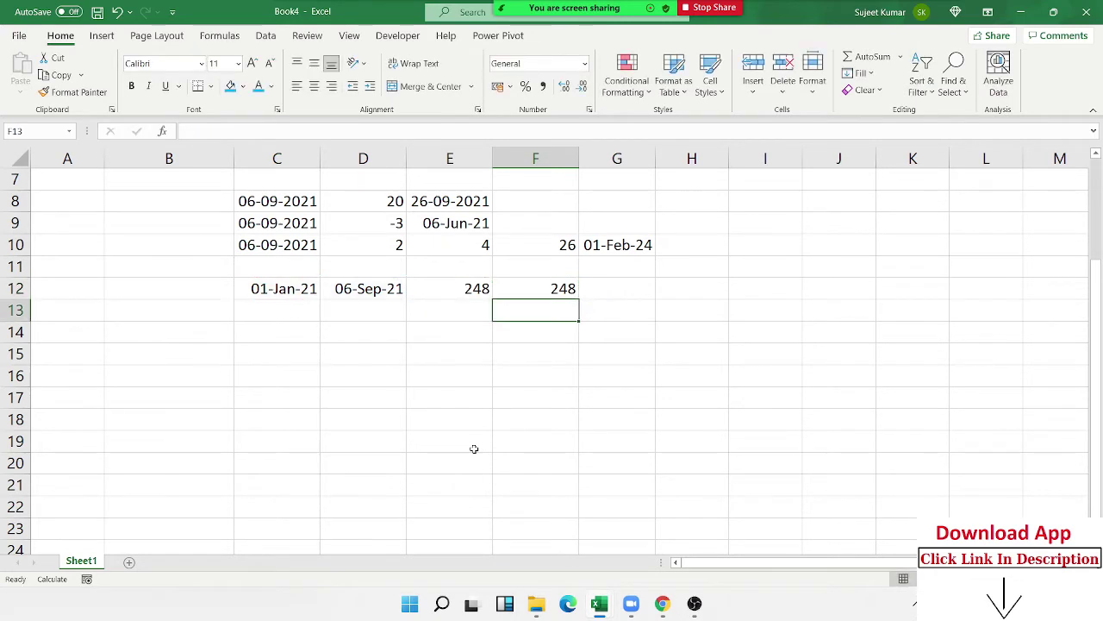
key(Up)
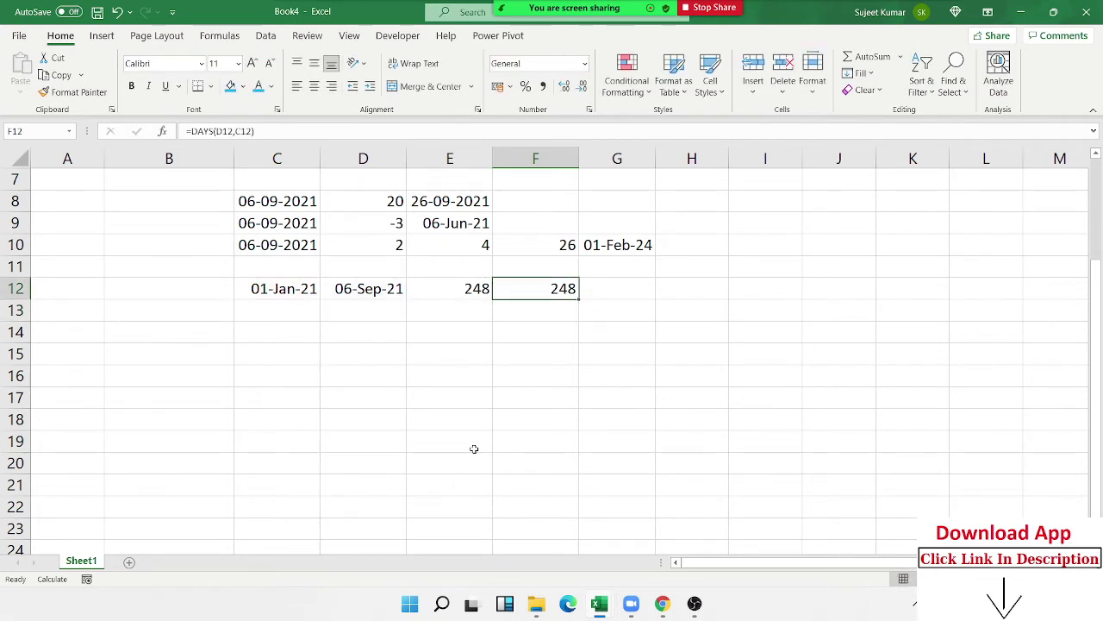
Enter =DAYS360(C12,D12) in G12, returning 245 days.
key(Right)
text(=d)
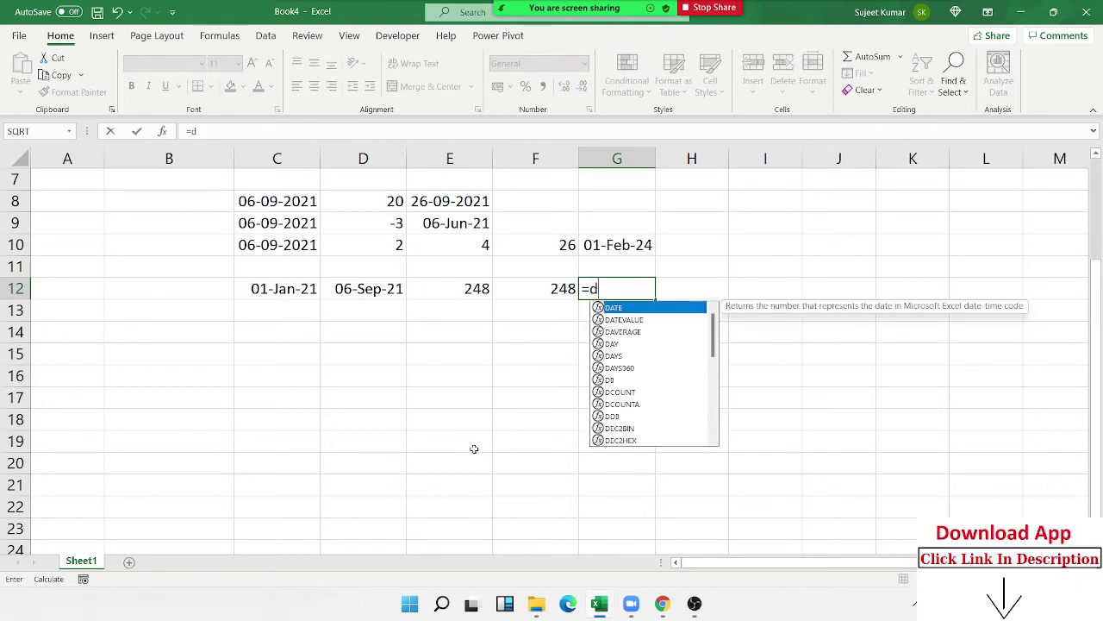
text(ay)
key(Down)
key(Down)
key(Tab)
key(Left)
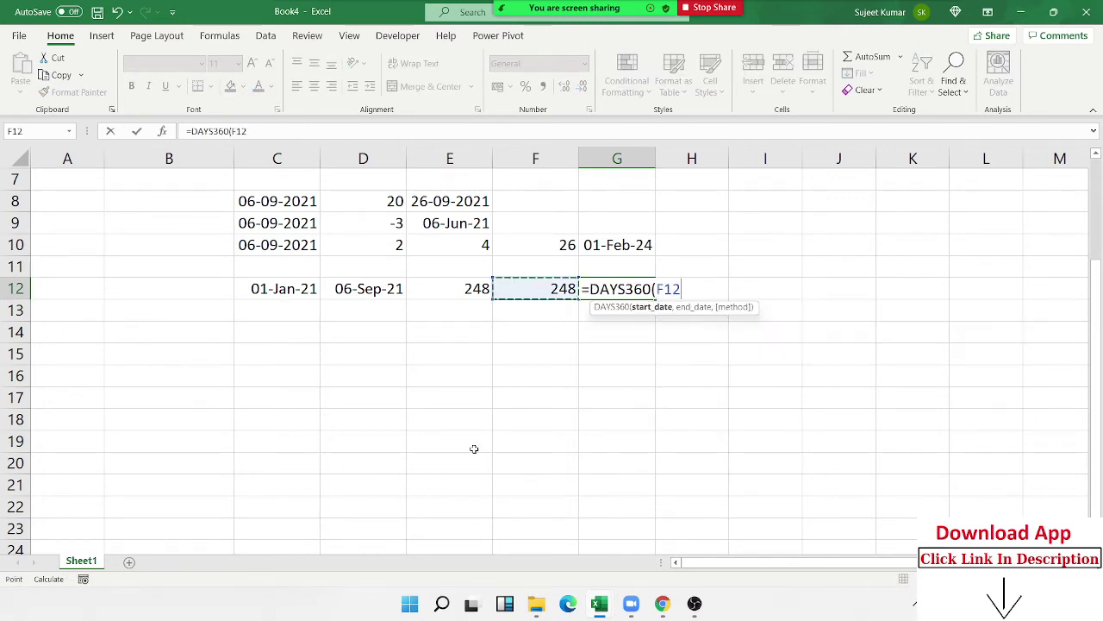
key(Left)
key(Left)
key(Left)
key(Right)
text(,)
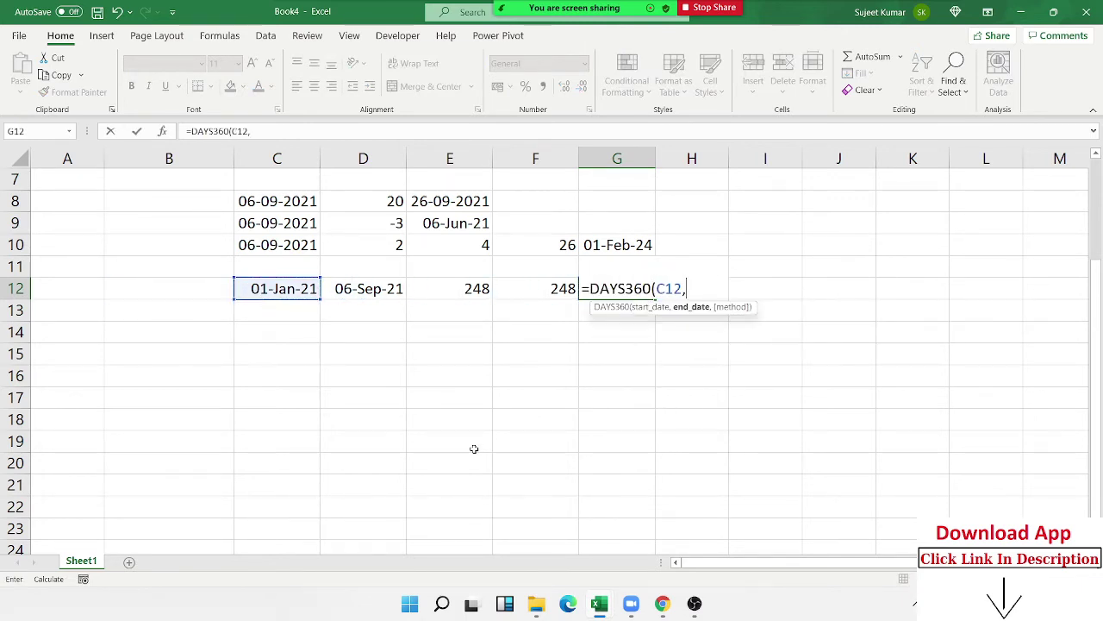
key(Left)
key(Left)
key(Left)
text(,)
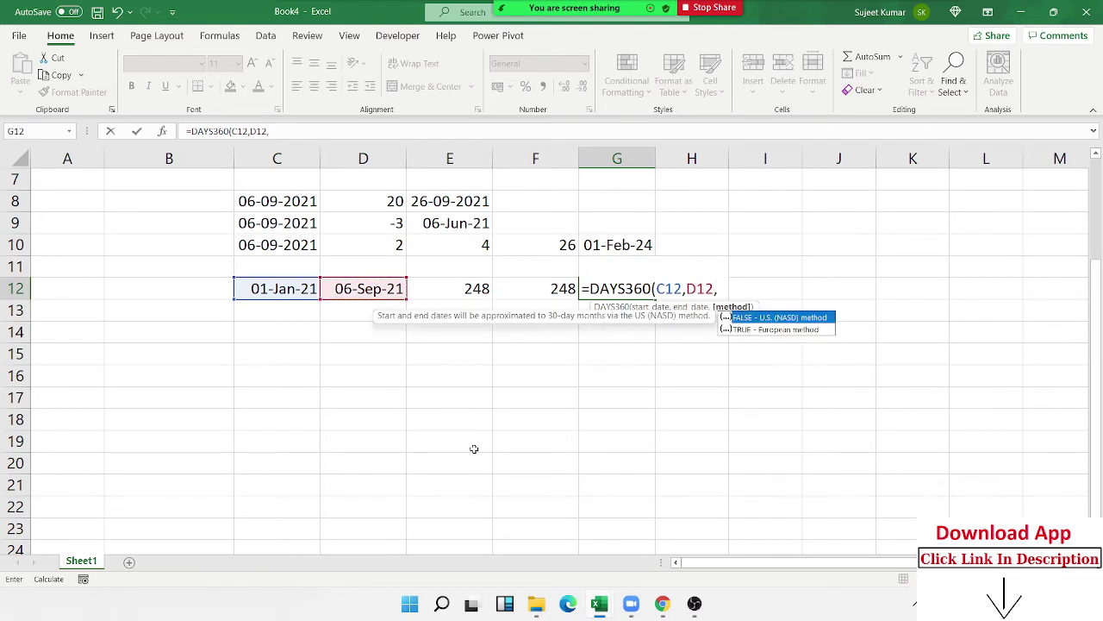
key(BackSpace)
text())
key(Return)
key(Up)
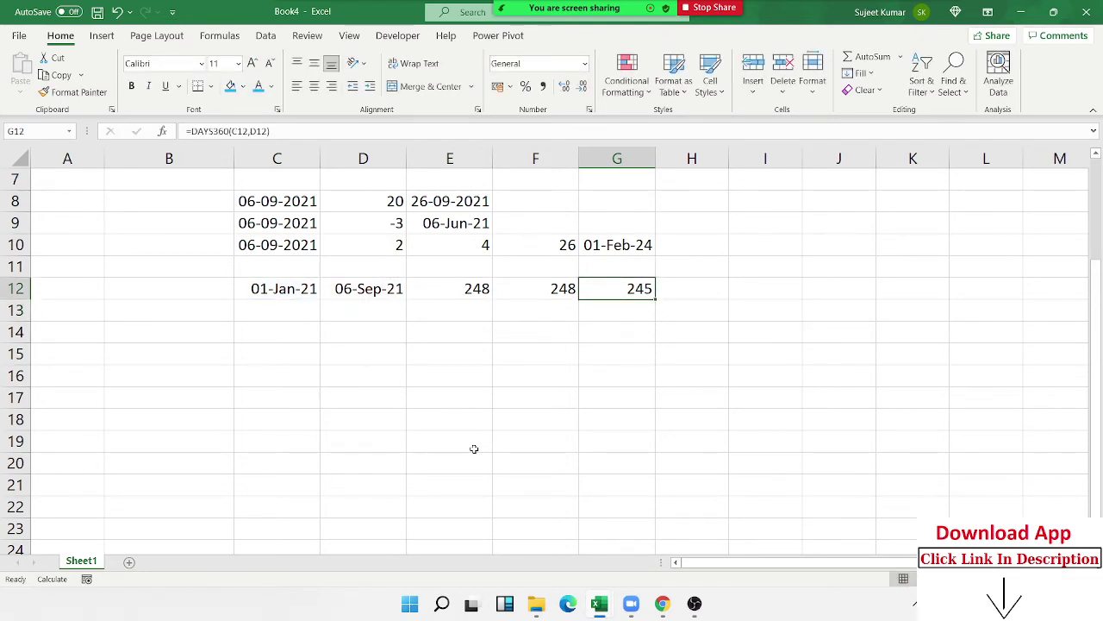
Review the DAYS360 formula in G12 to explain it.
key(F2)
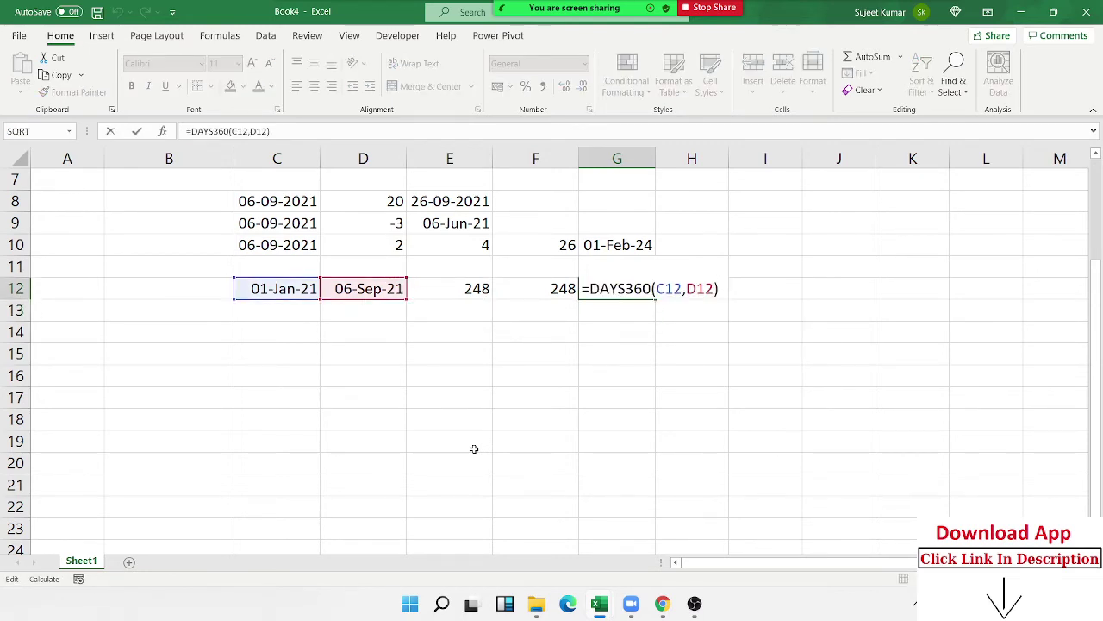
key(Escape)
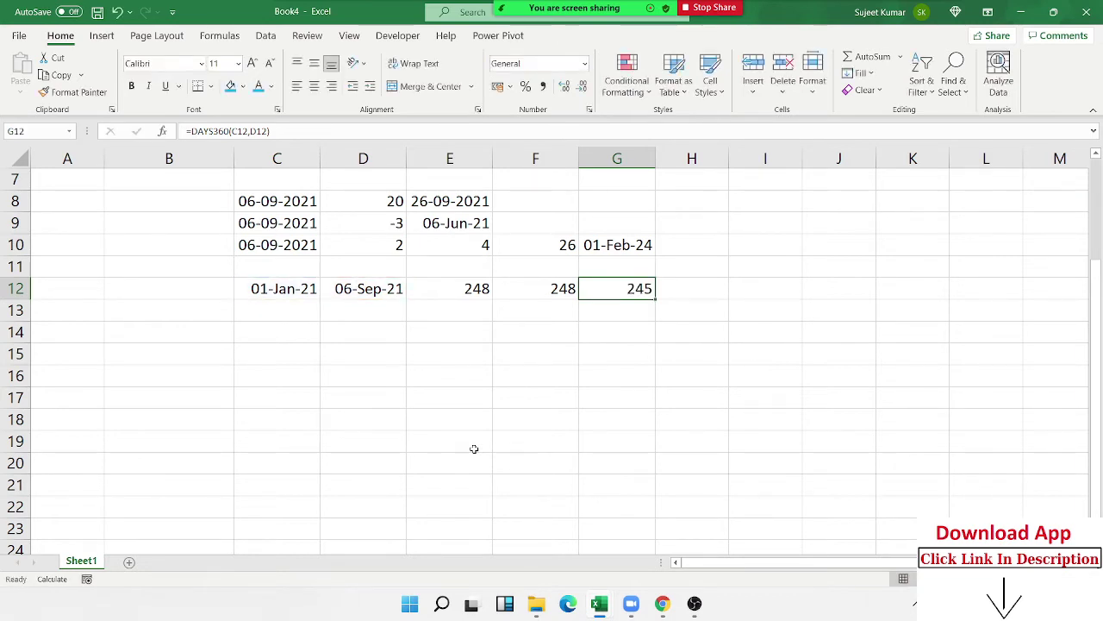
key(F2)
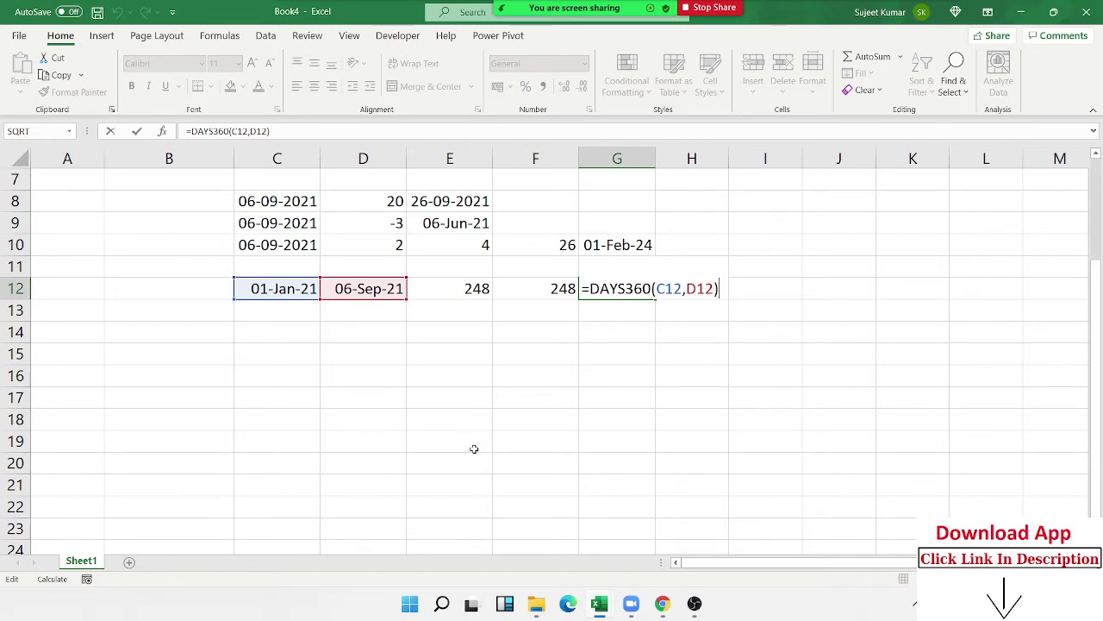
key(Return)
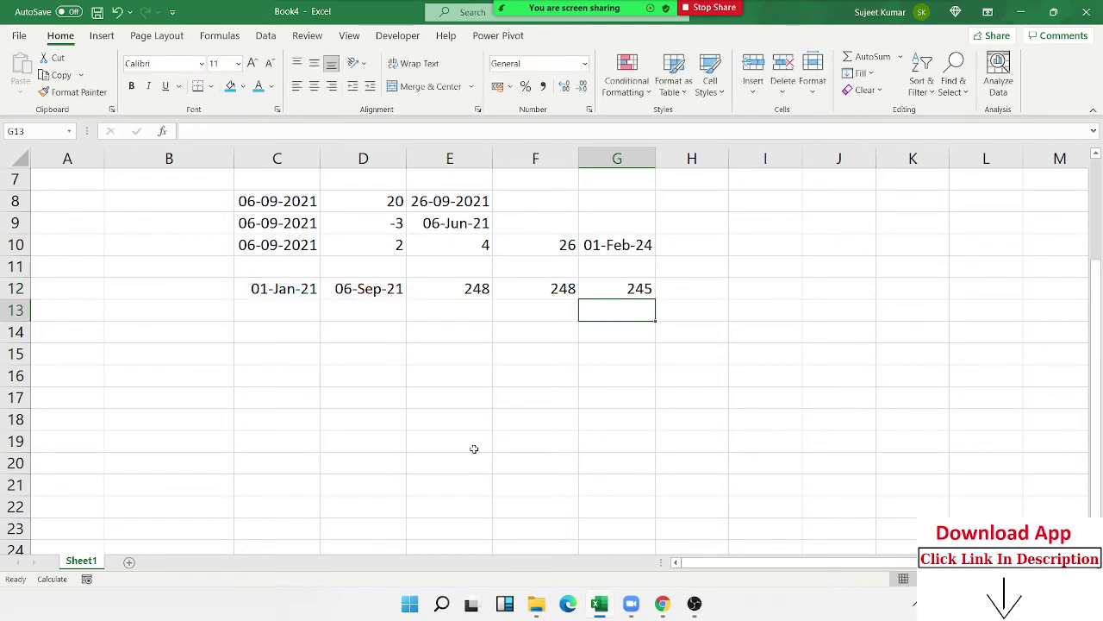
Copy the row 12 dates 01-Jan-21 and 06-Sep-21 down into C13:D13.
key(Up)
key(Left)
key(Left)
key(Left)
key(Left)
key(Down)
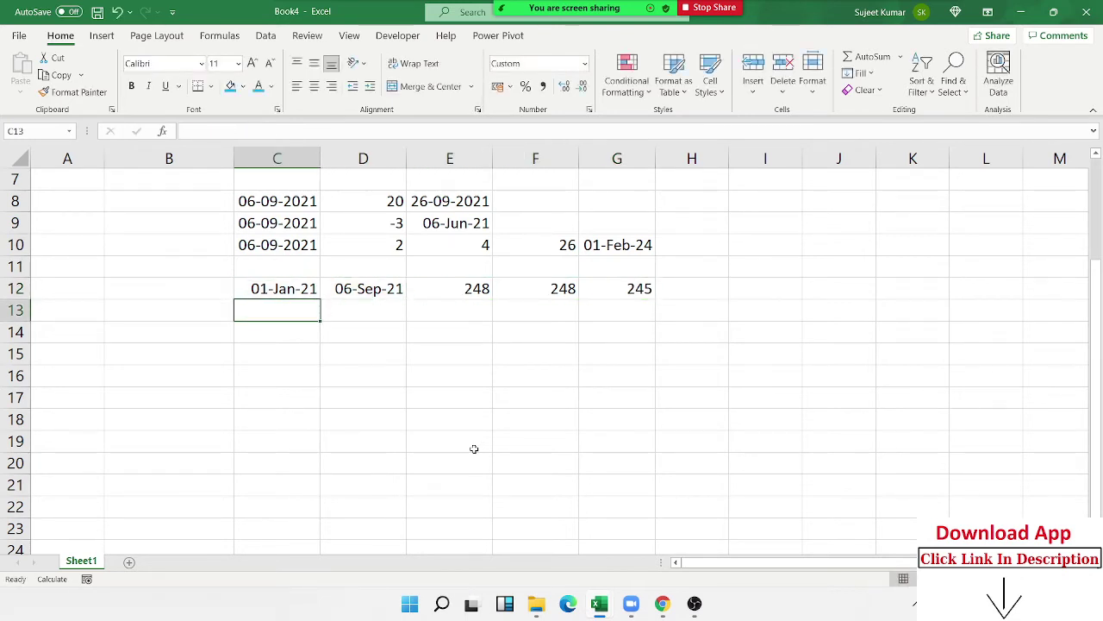
key(shift+Right)
key(ctrl+d)
key(Right)
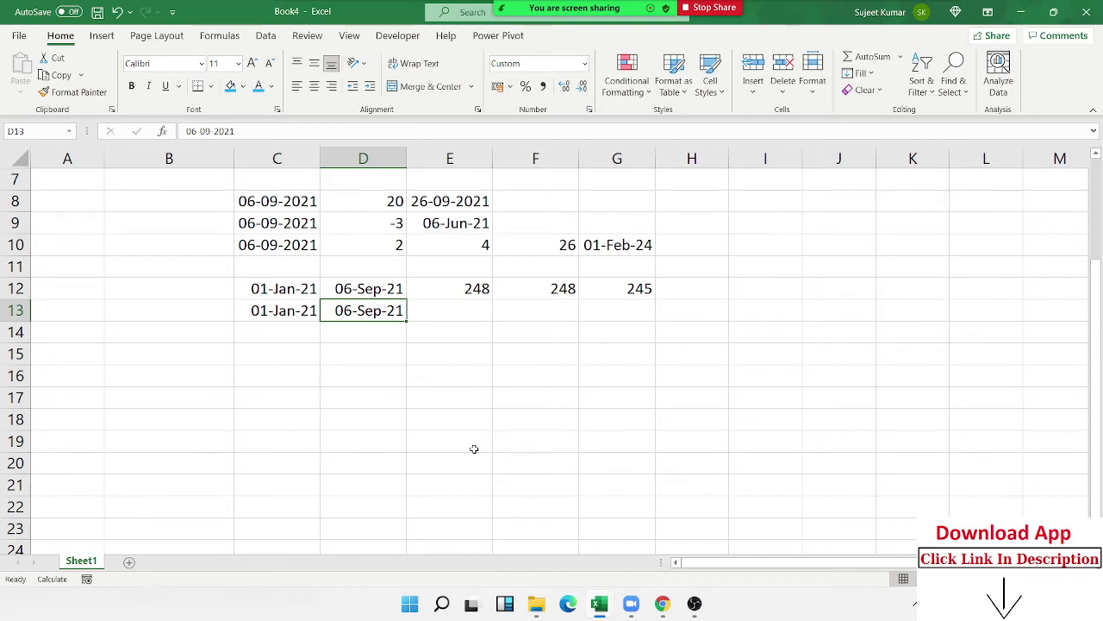
key(Down)
key(Up)
key(Right)
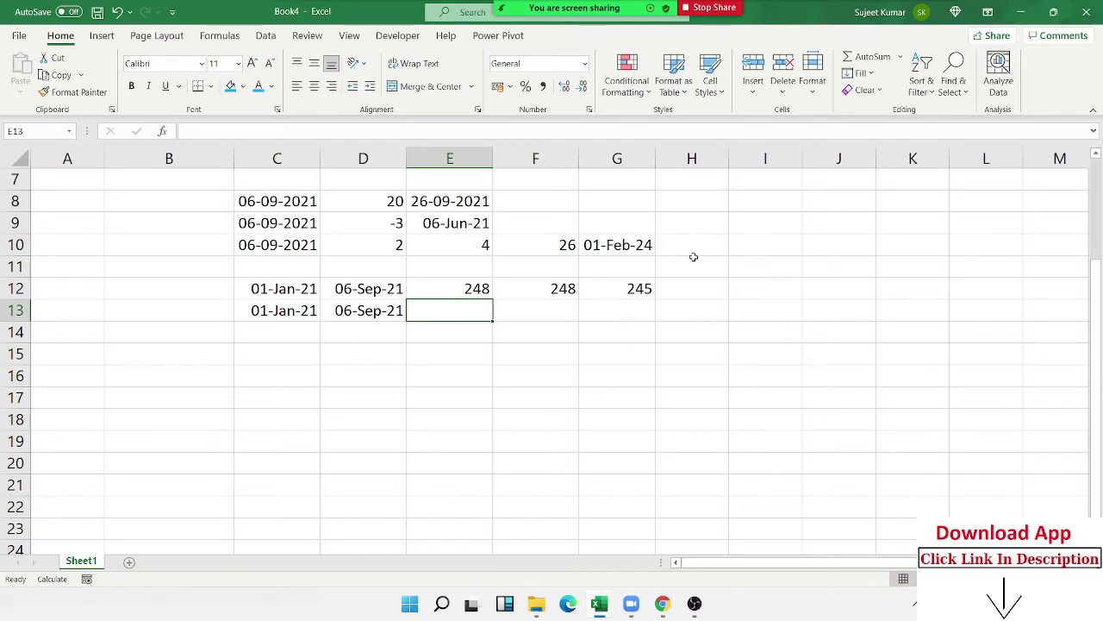
List holidays 01-Jan, 26-Jan, 17-Mar, 20-Apr and 15-Aug in I7:I11.
click(763, 179)
text(1/)
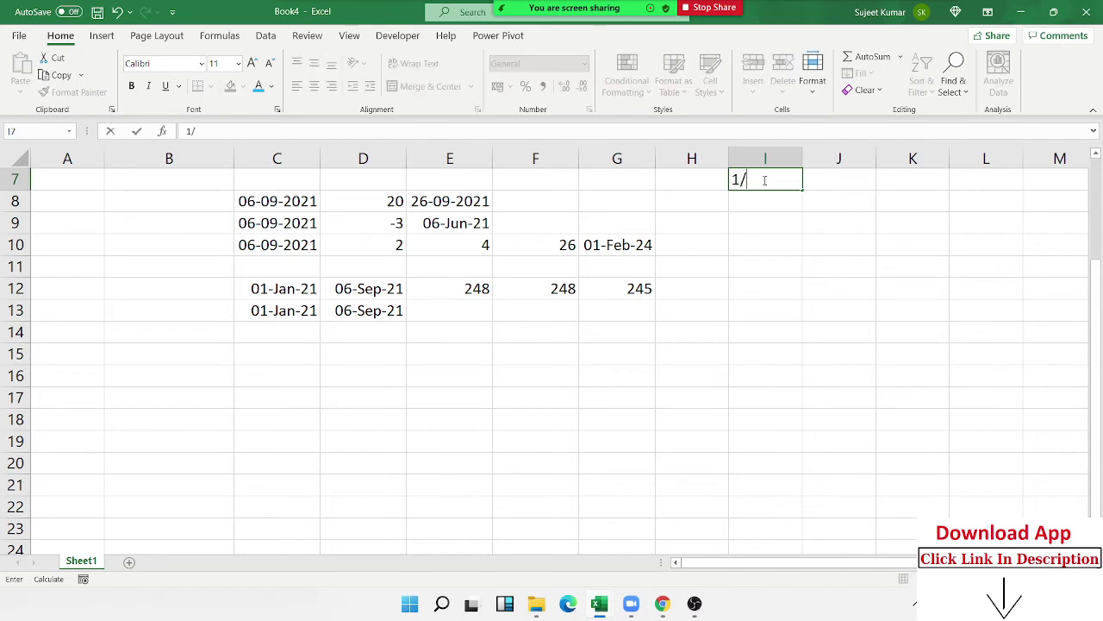
text(1-Jan)
key(Return)
text(26)
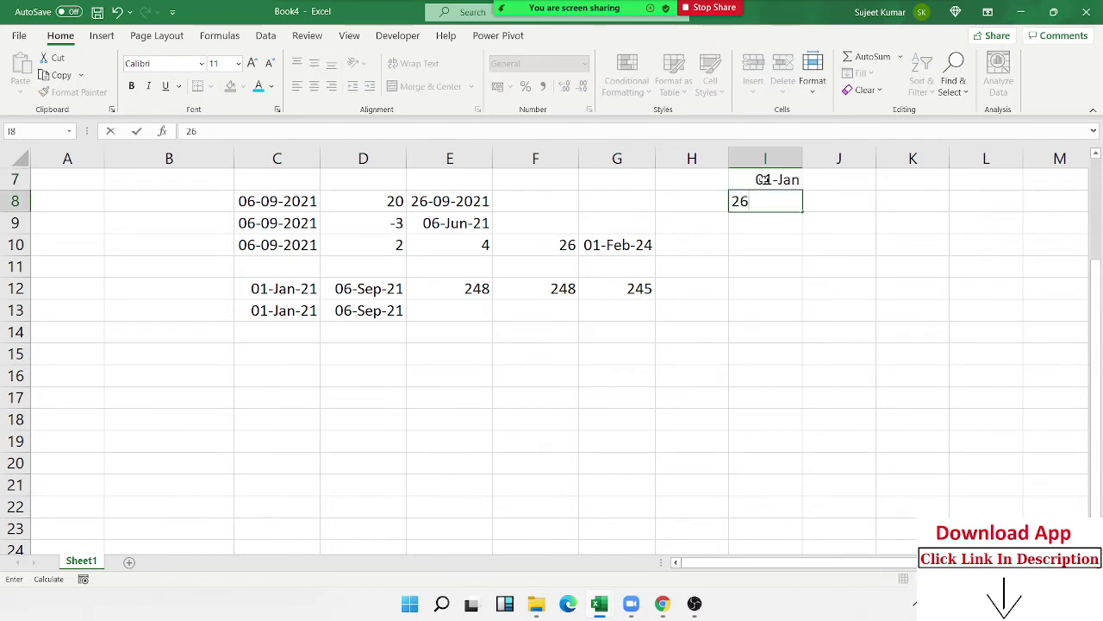
text(/1)
key(Return)
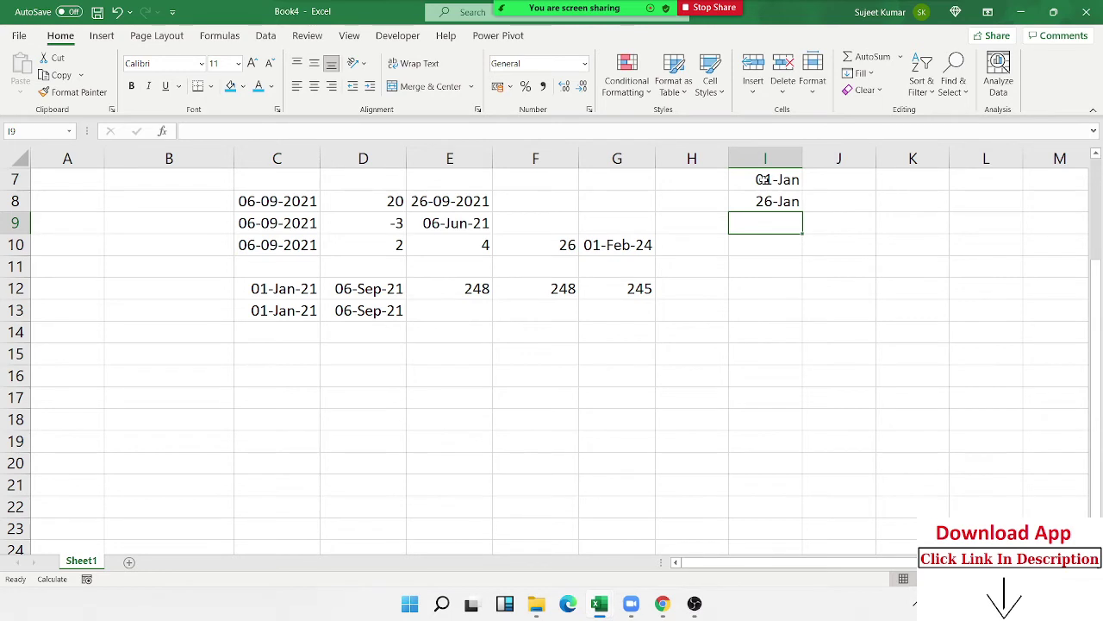
text(17/)
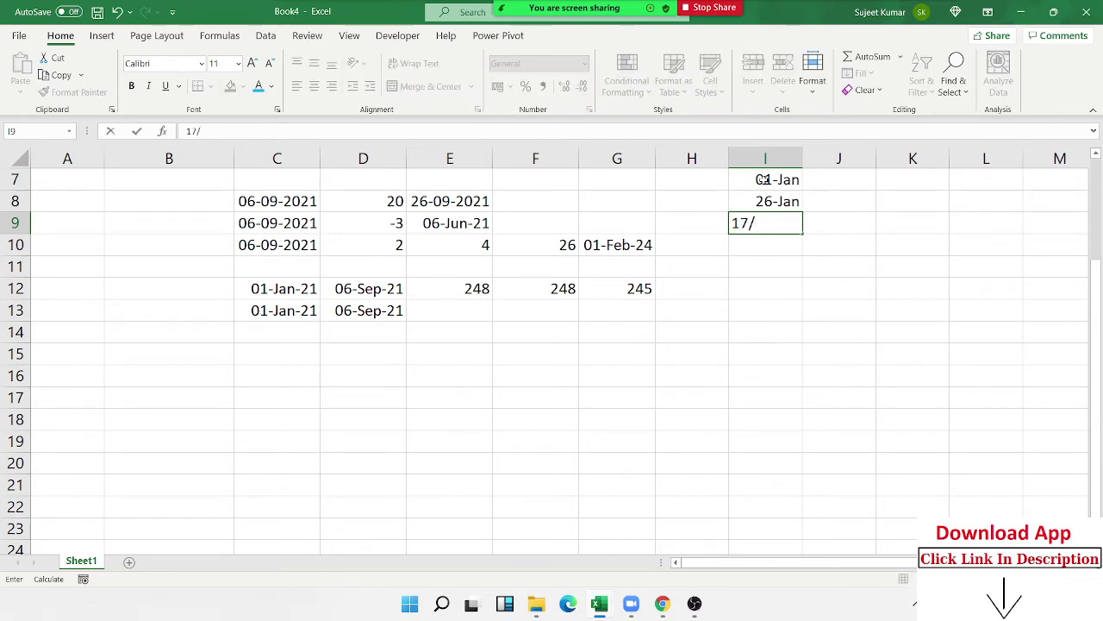
text(3)
key(Return)
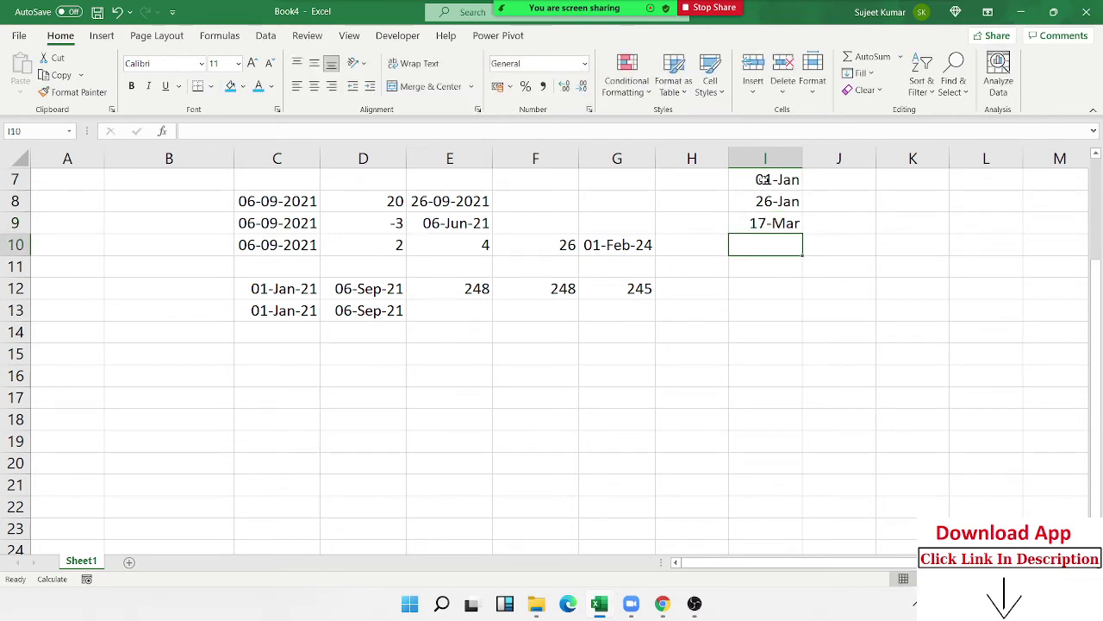
text(20/)
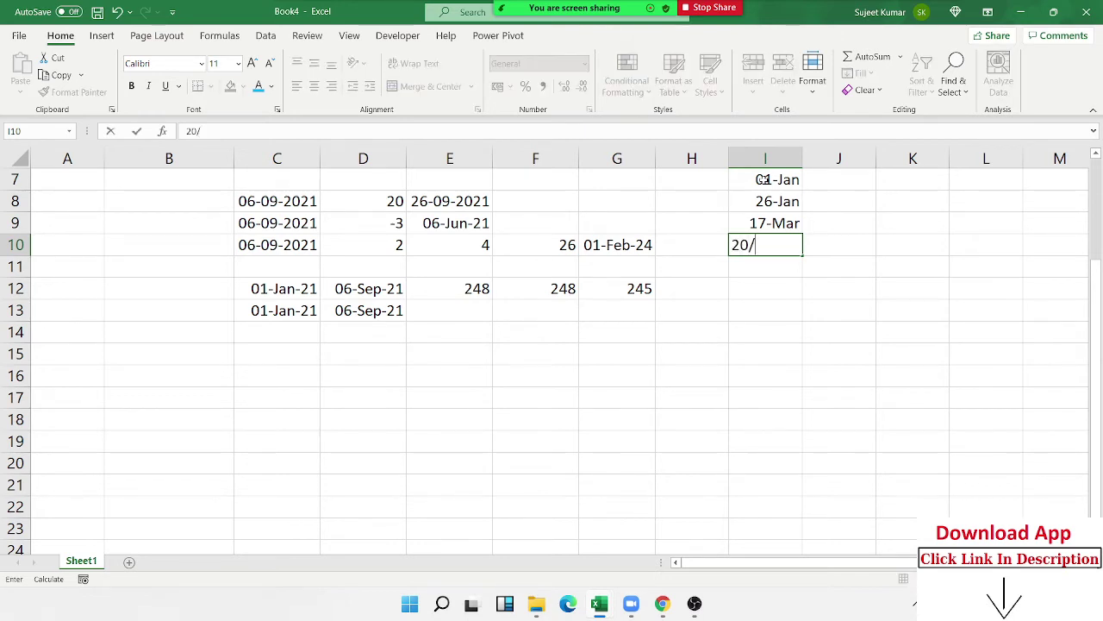
text(4)
key(Return)
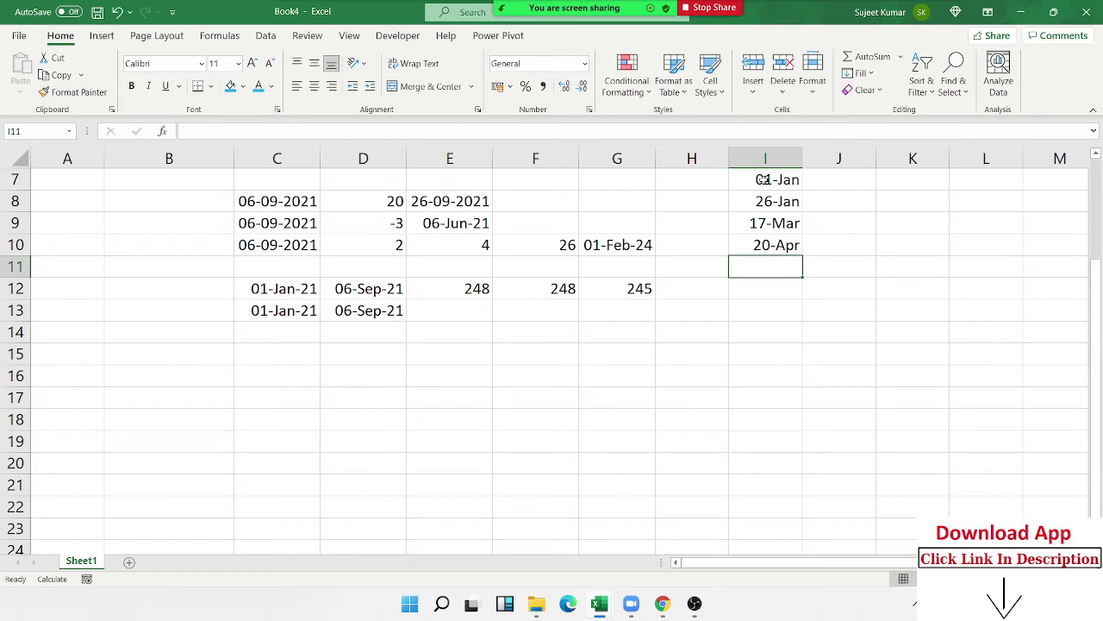
text(15/8)
key(Return)
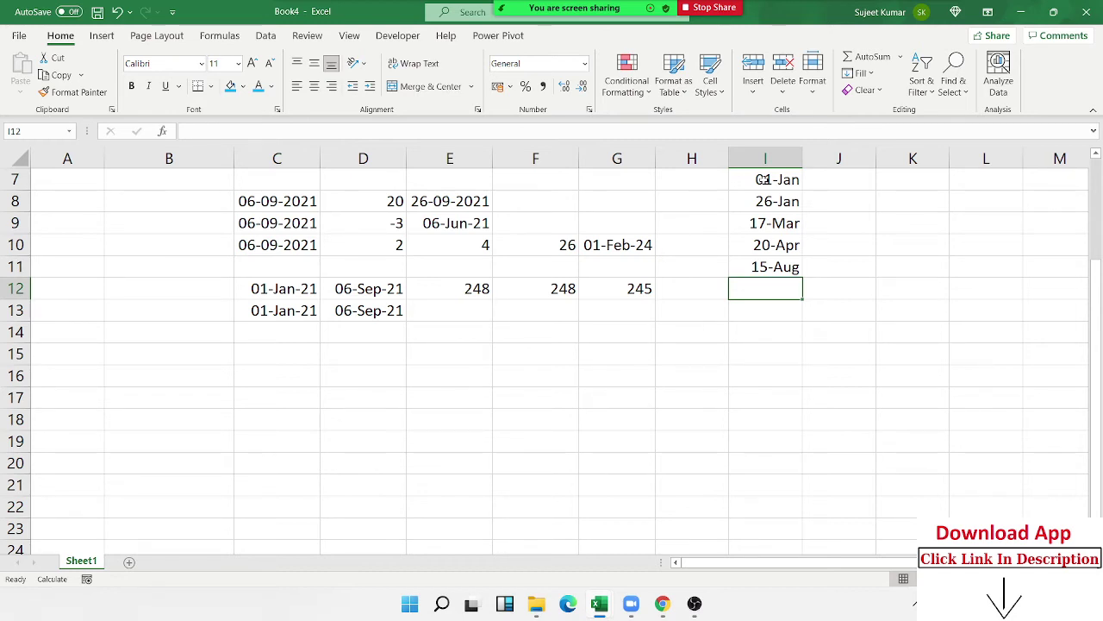
Enter =NETWORKDAYS(C13,D13,I7:I18) in E13, returning 173 working days.
key(Left)
key(Left)
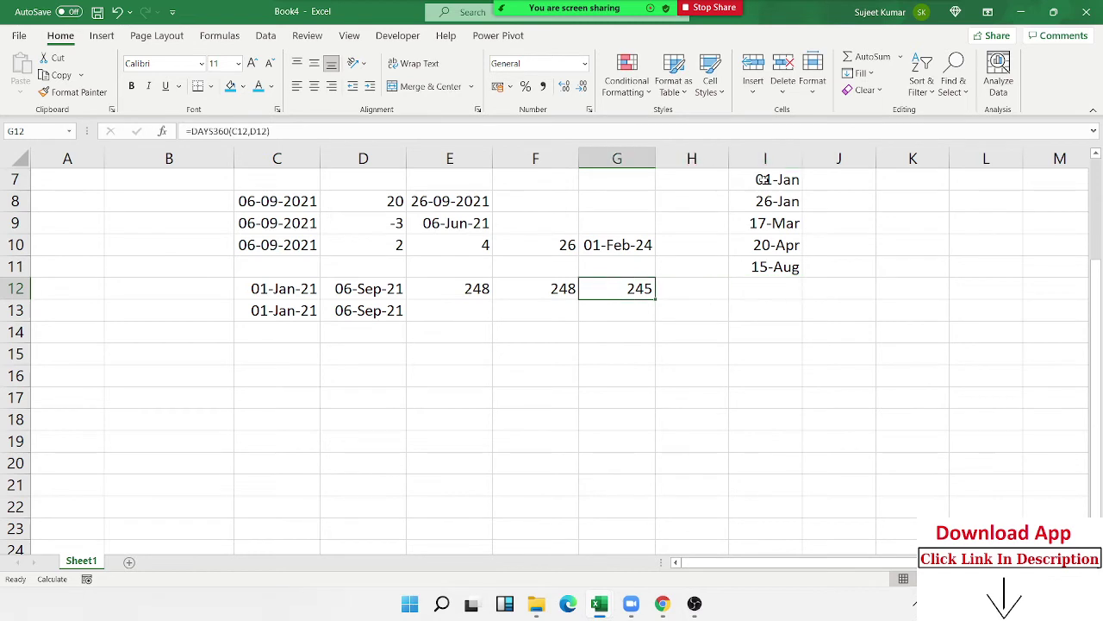
key(Left)
key(Left)
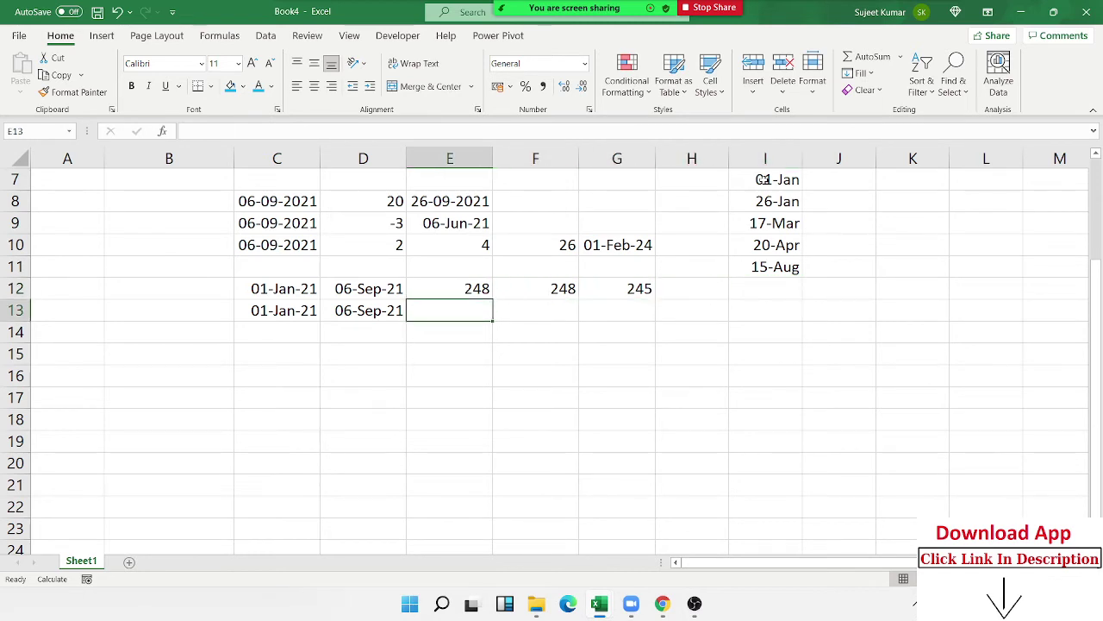
text(=)
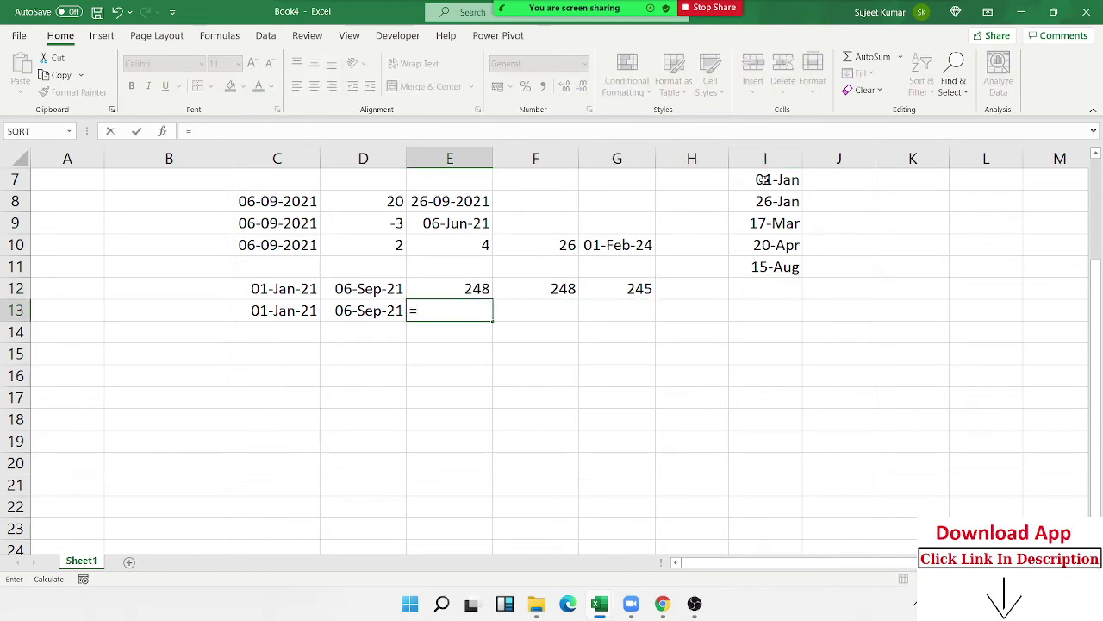
text(ne)
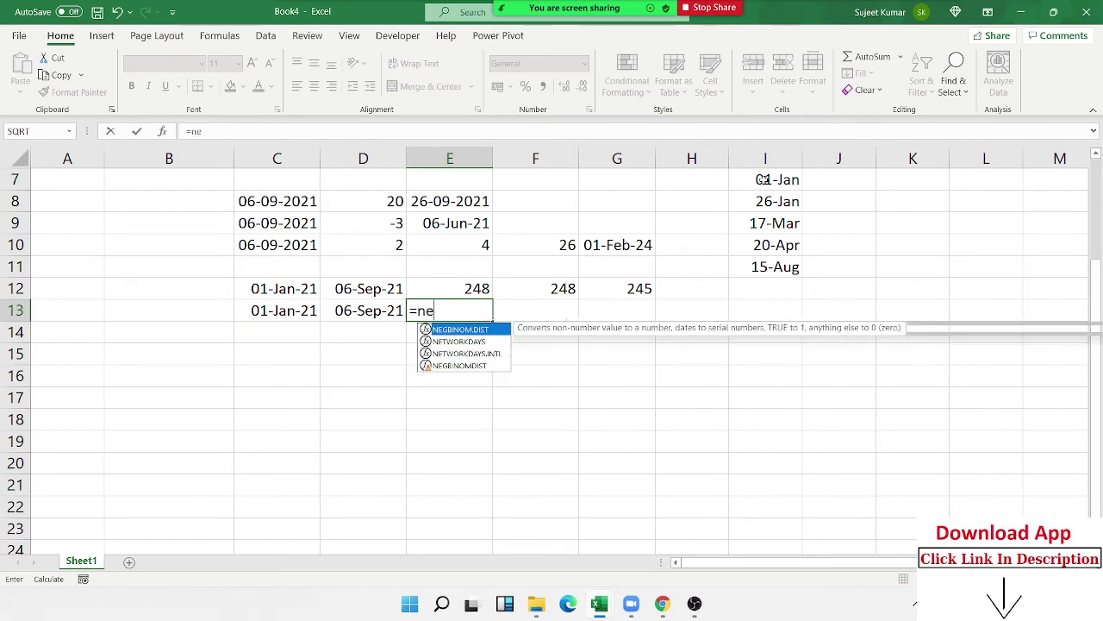
text(t)
key(Tab)
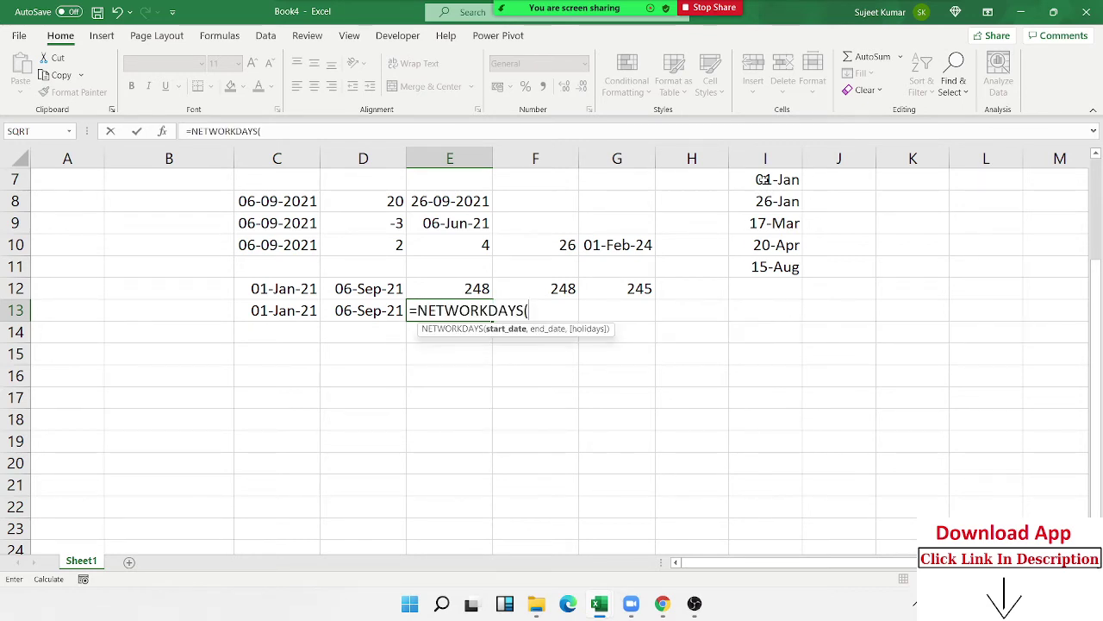
key(Left)
key(Left)
text(,)
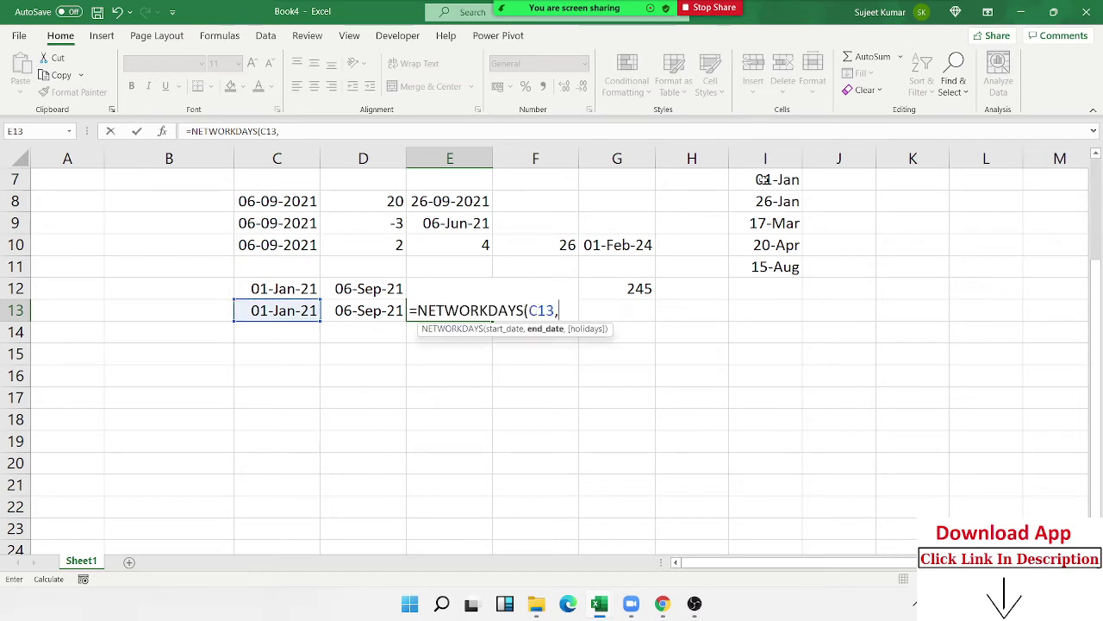
key(Left)
text(,)
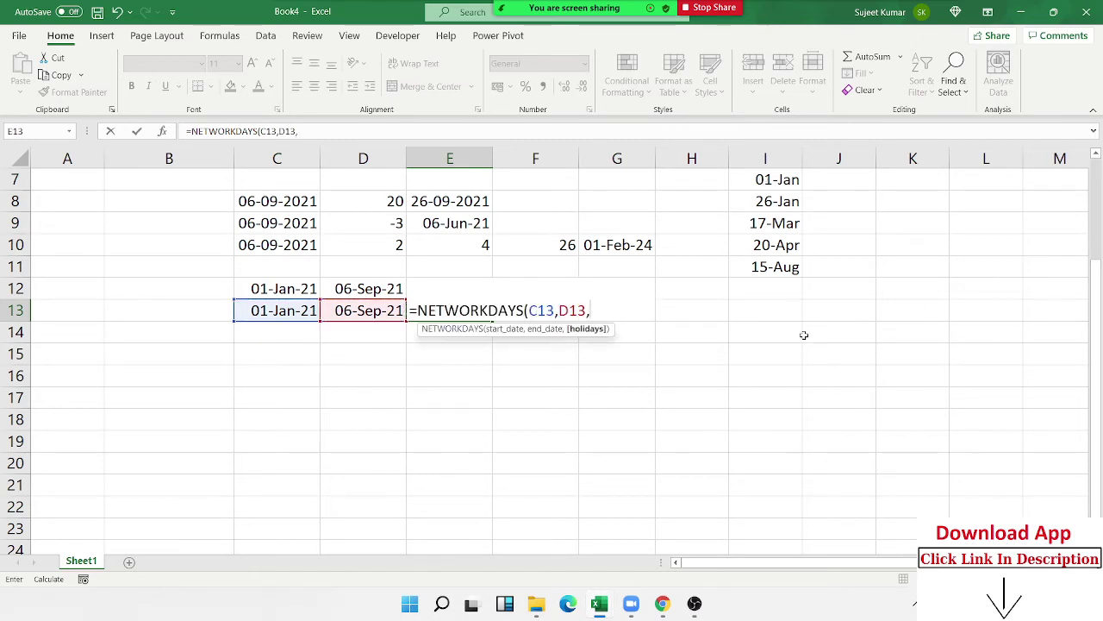
drag(776, 414, 758, 172)
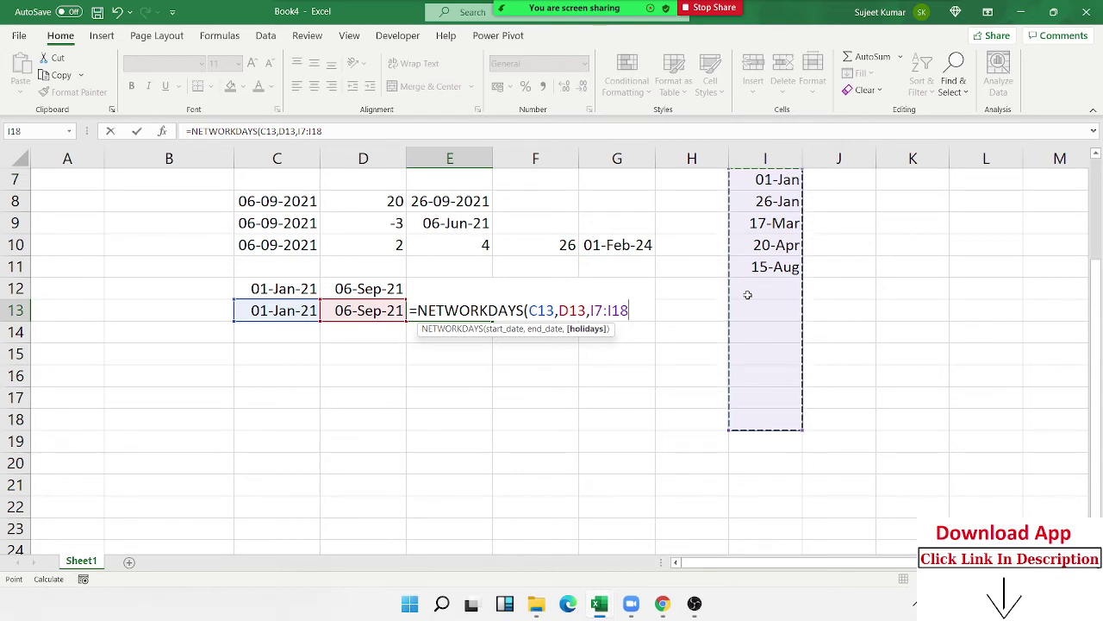
key(Return)
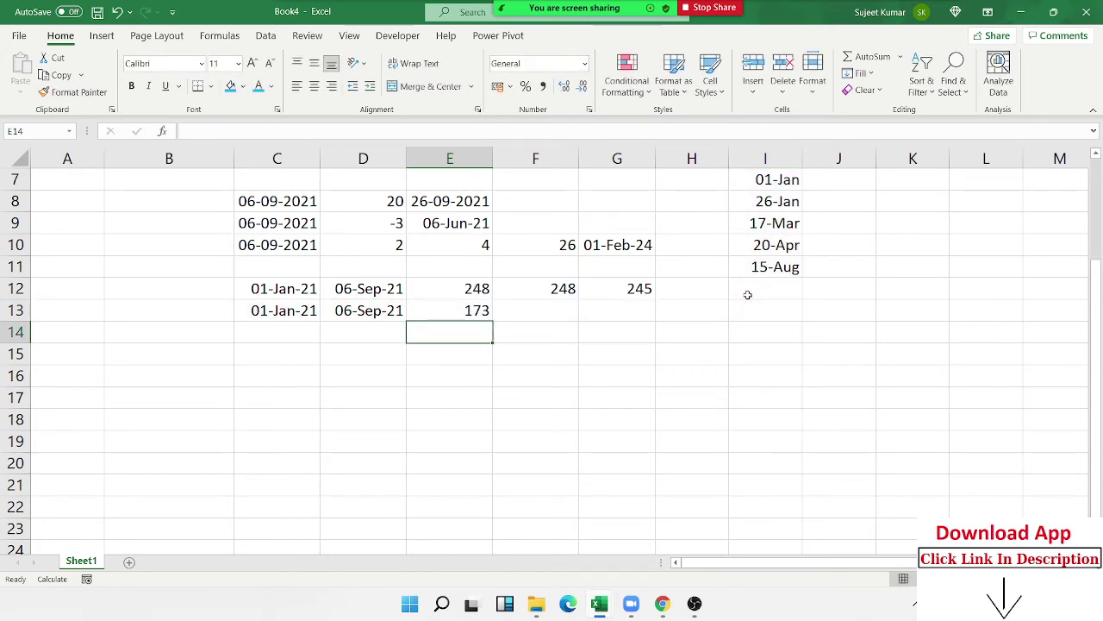
key(Up)
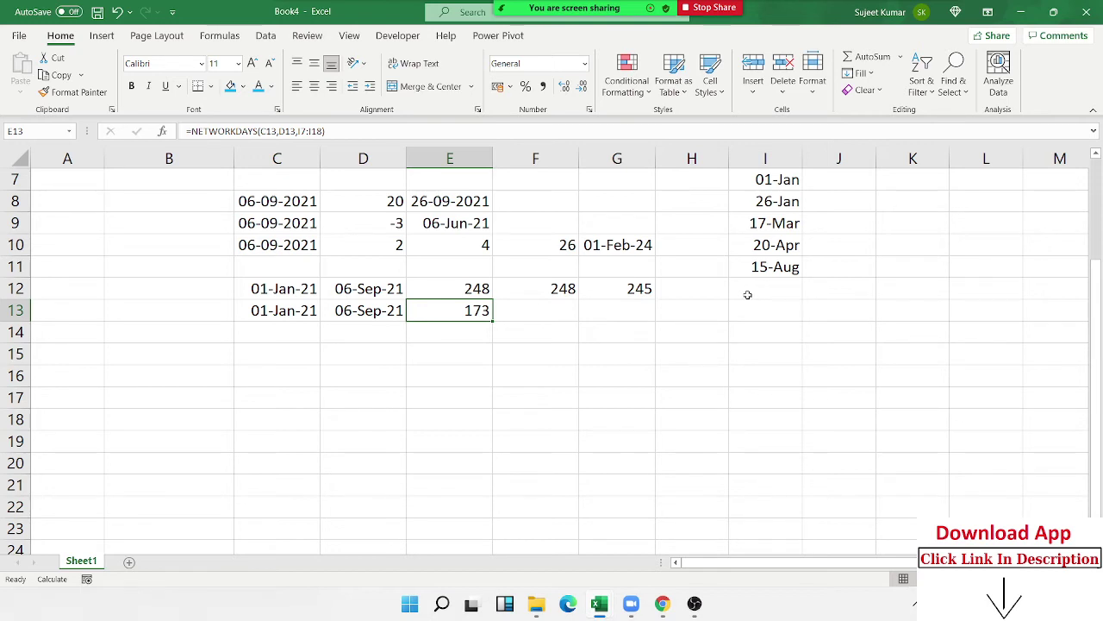
Copy the 01-Jan-21 and 06-Sep-21 dates down into C14:D14.
key(Down)
key(Left)
key(Left)
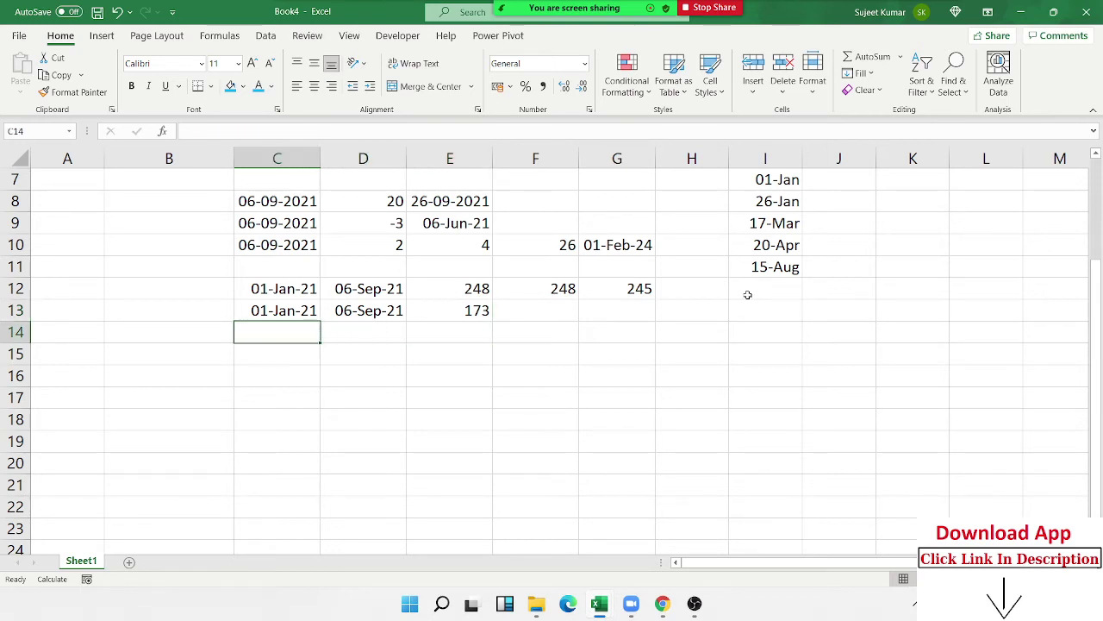
key(shift+Right)
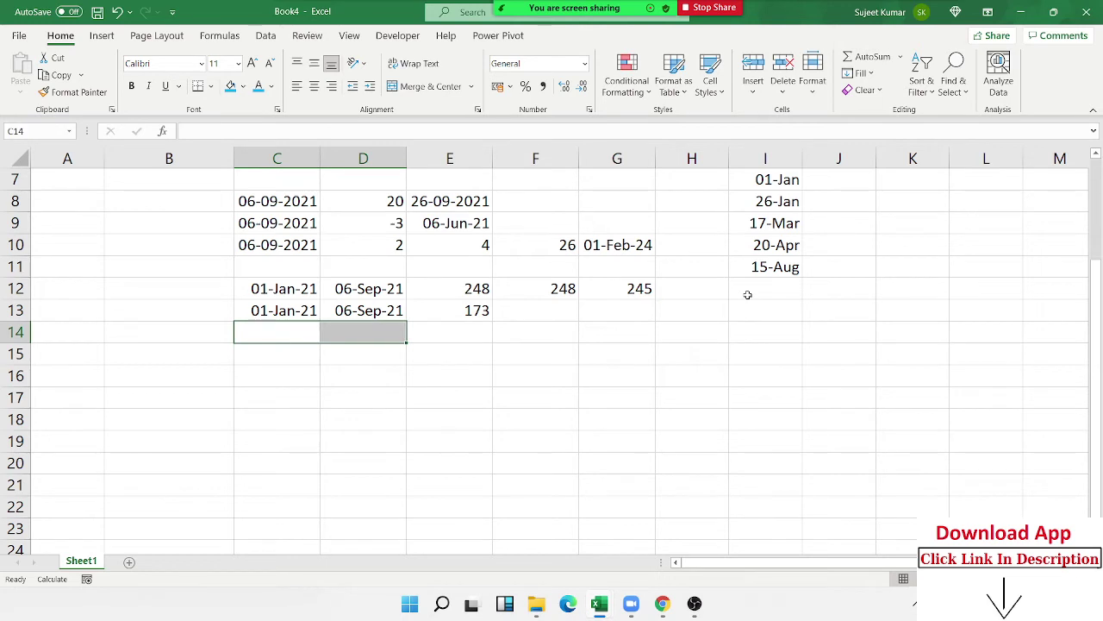
key(ctrl+d)
key(Right)
key(Right)
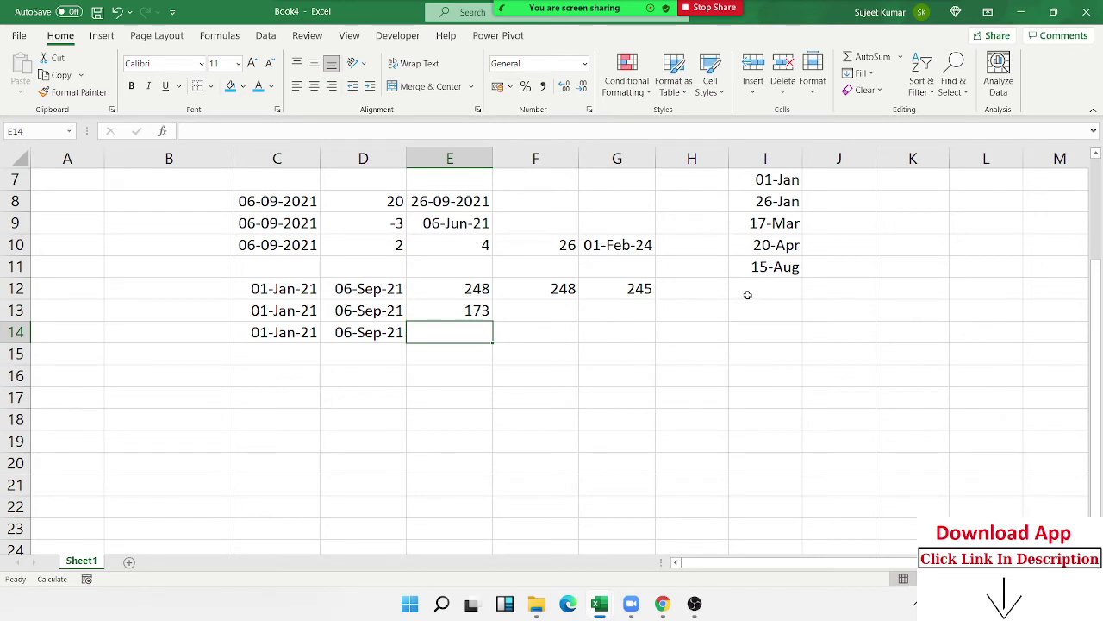
Start NETWORKDAYS.INTL in E14 with C14 as start and D14 as end date.
text(=ne)
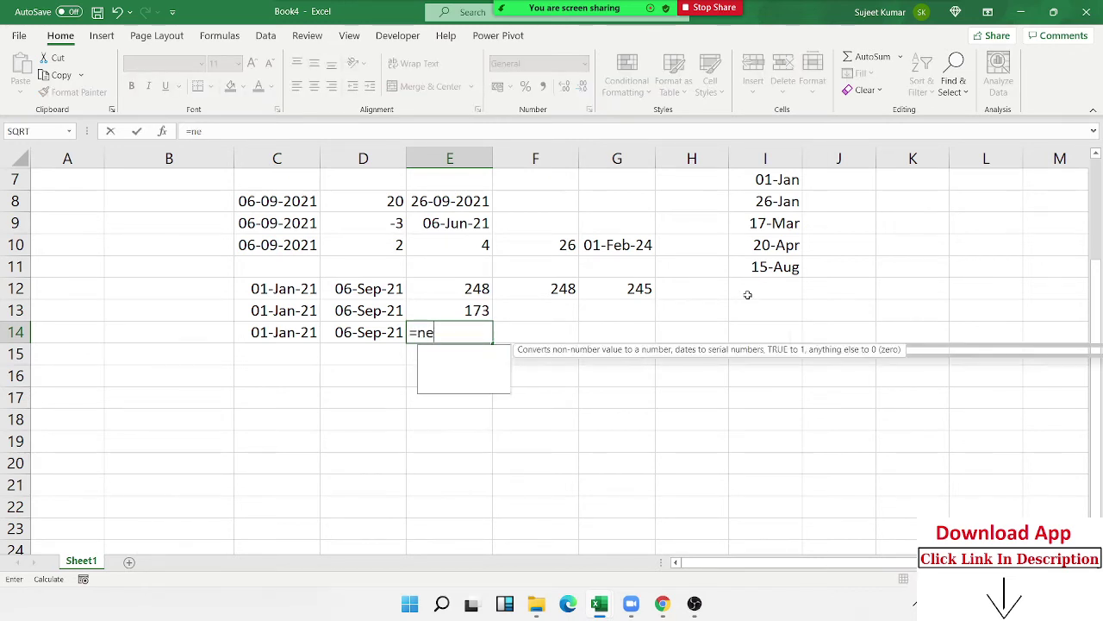
text(t)
key(Down)
key(Tab)
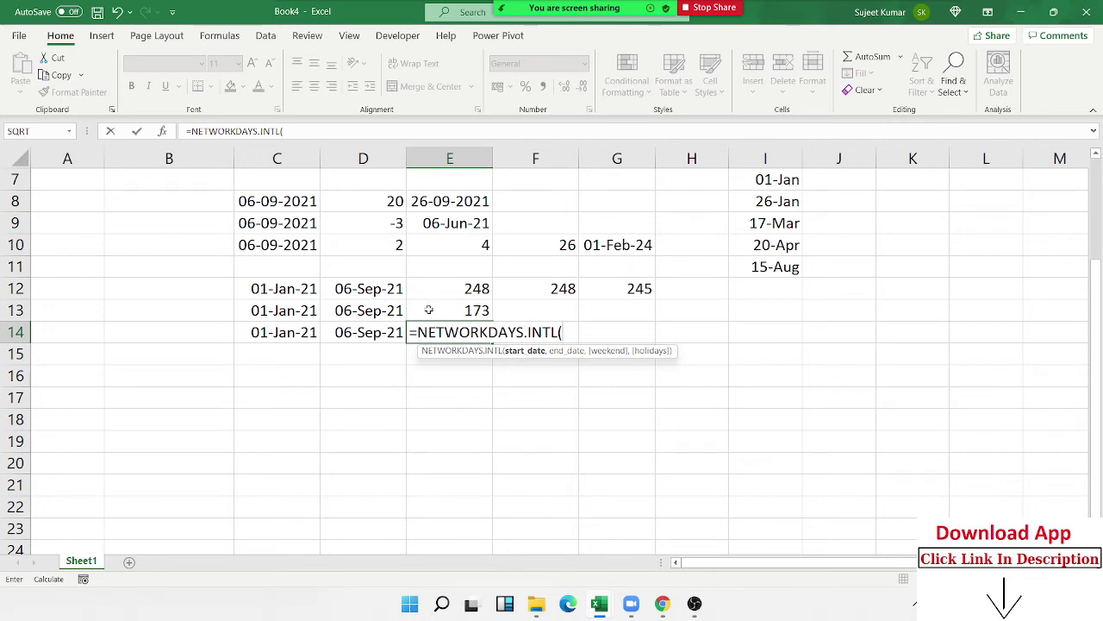
click(258, 326)
text(,)
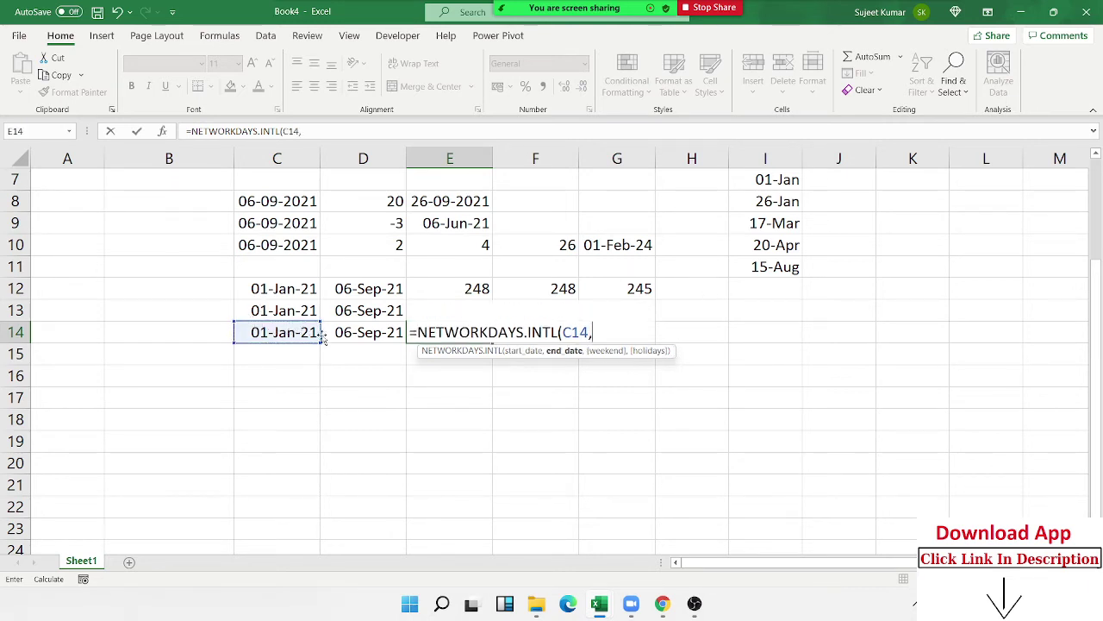
click(352, 327)
text(,)
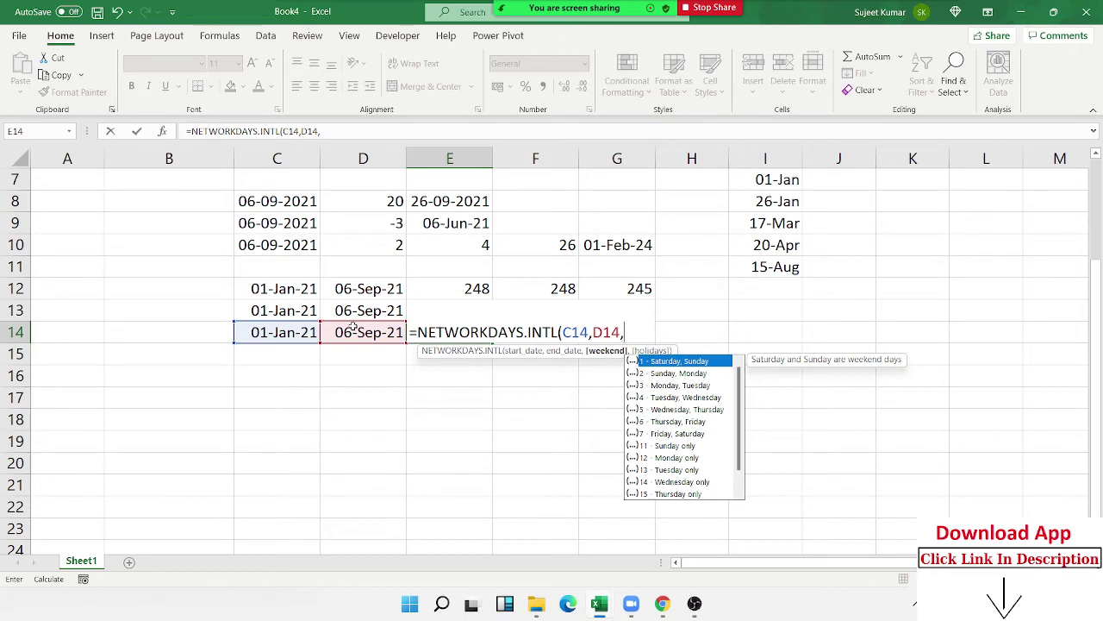
Add Sunday-only weekend code 11 and holidays I3:I17, giving 209 working days.
key(Down)
key(Down)
key(Down)
key(Down)
key(Down)
key(Down)
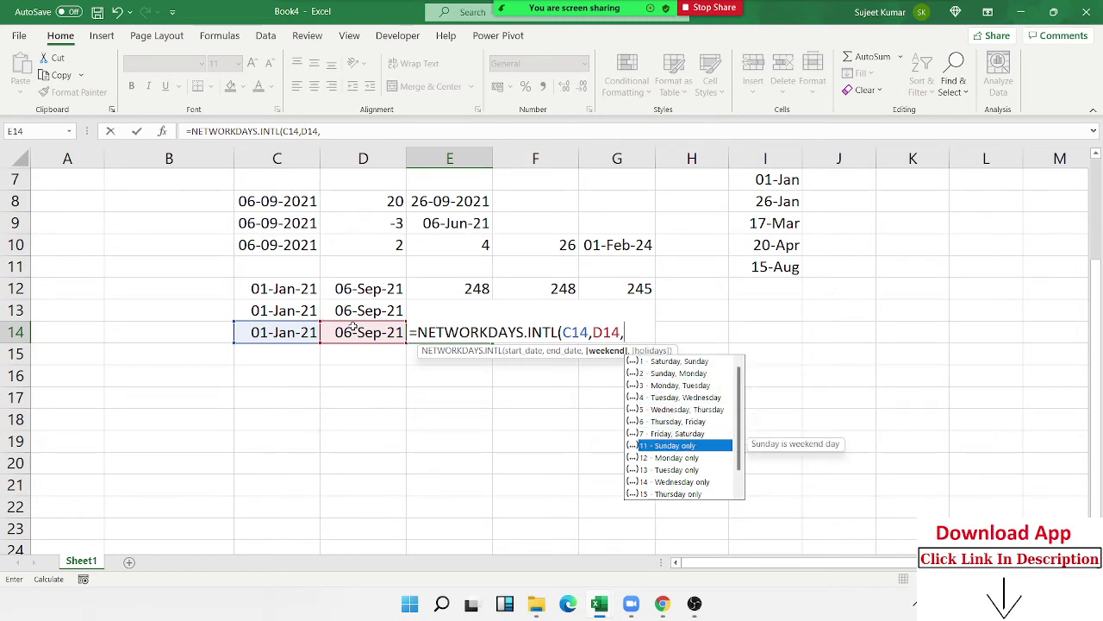
key(Tab)
text(,)
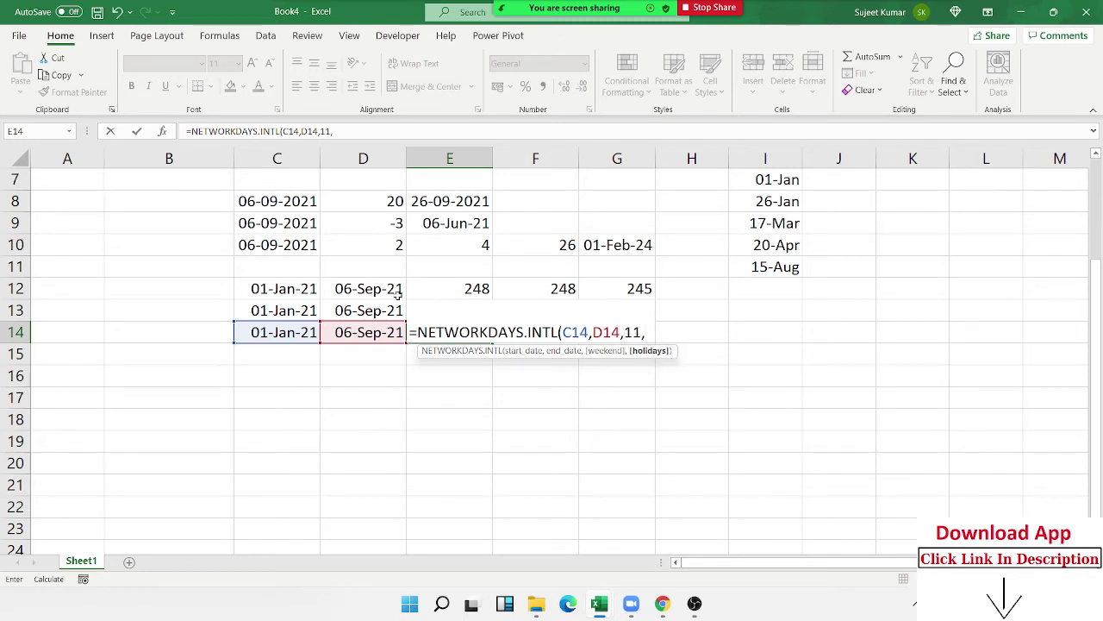
drag(765, 397, 738, 159)
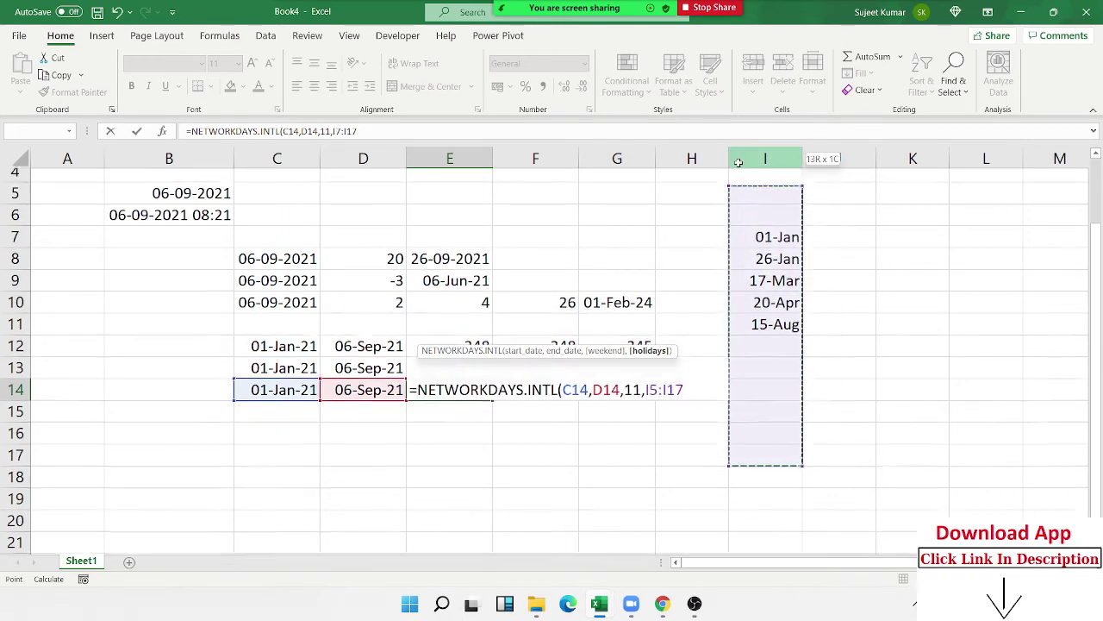
text())
key(Return)
key(Up)
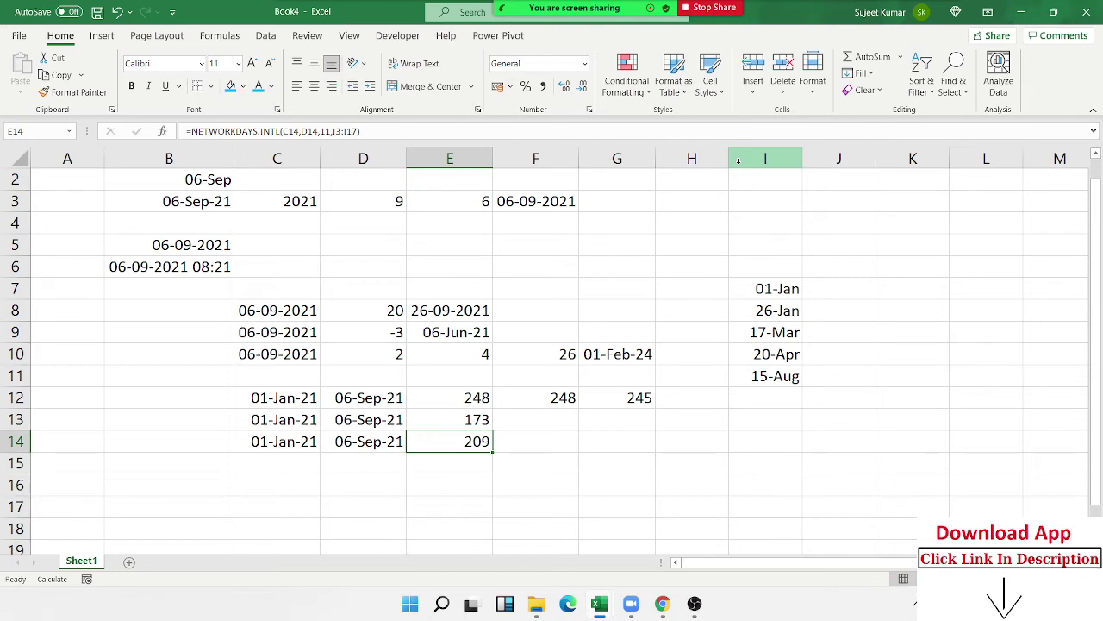
key(Down)
key(Down)
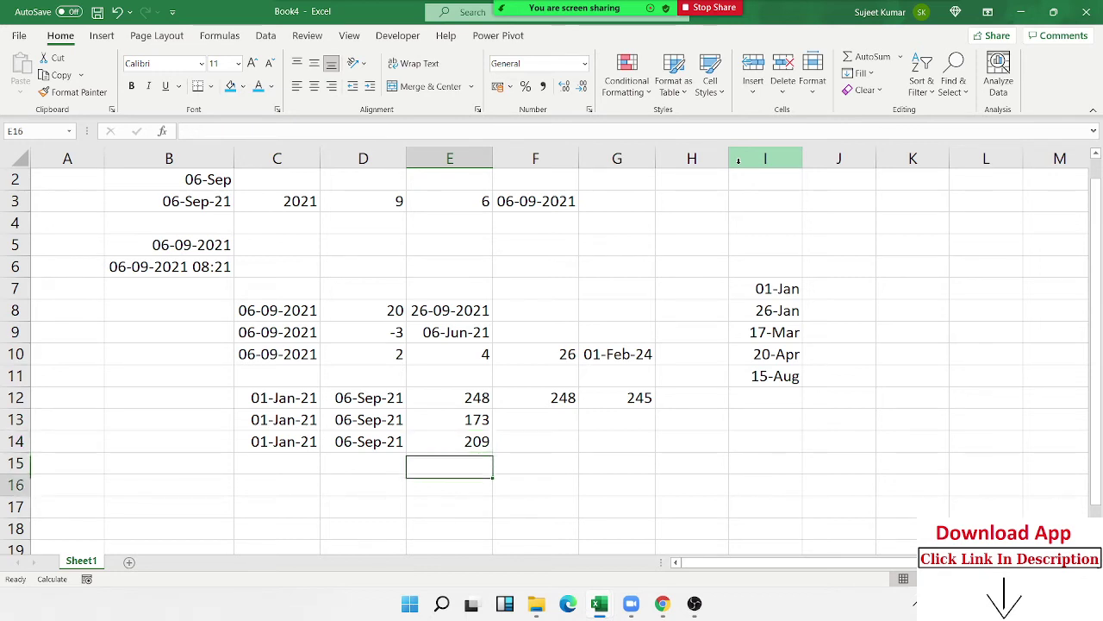
key(Down)
key(Down)
key(Down)
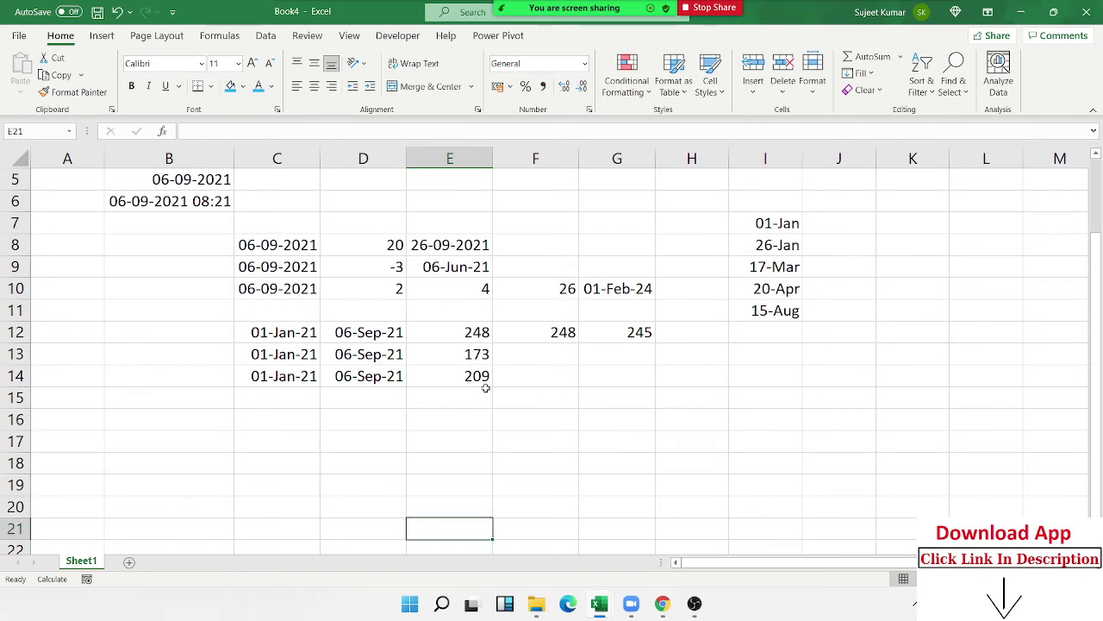
click(481, 379)
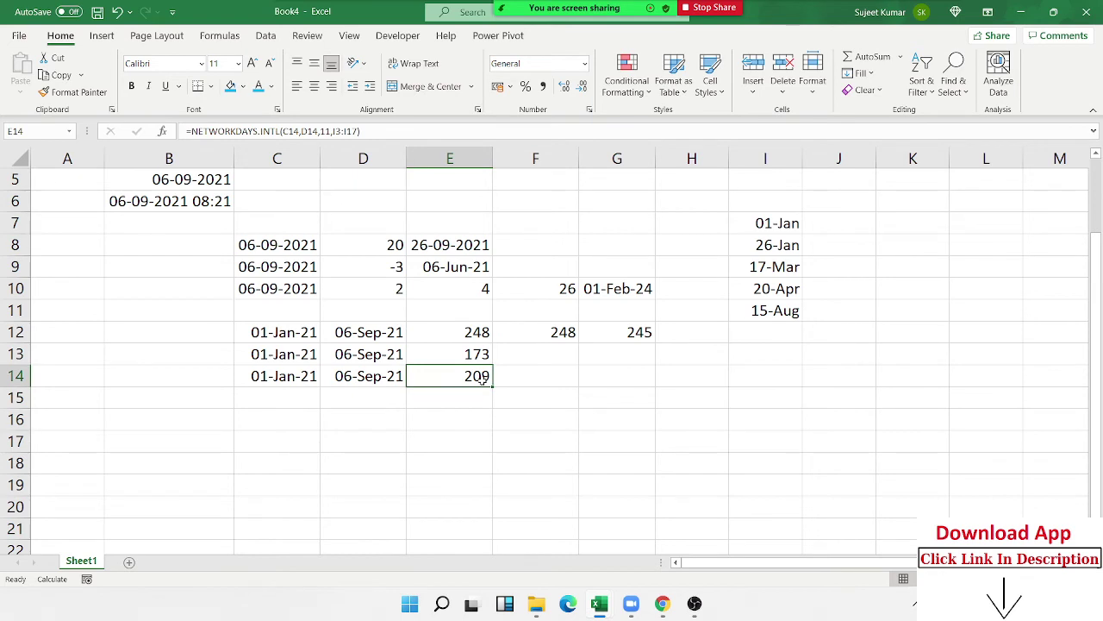
Enter today's date (06-09-2021) in C16 using Ctrl+;.
click(240, 412)
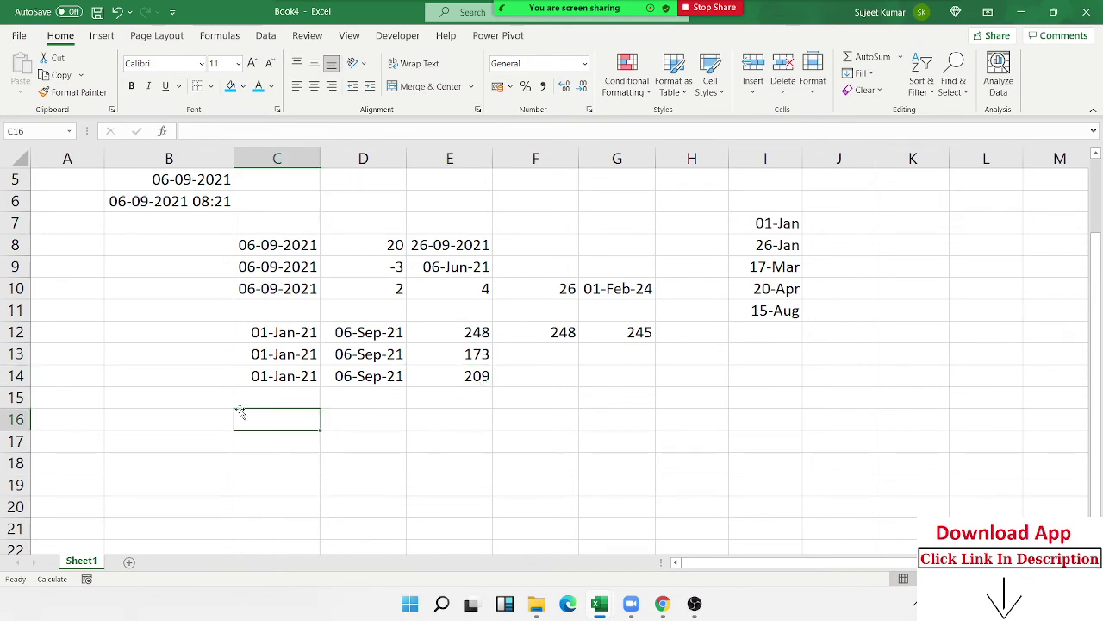
key(ctrl+semicolon)
key(Tab)
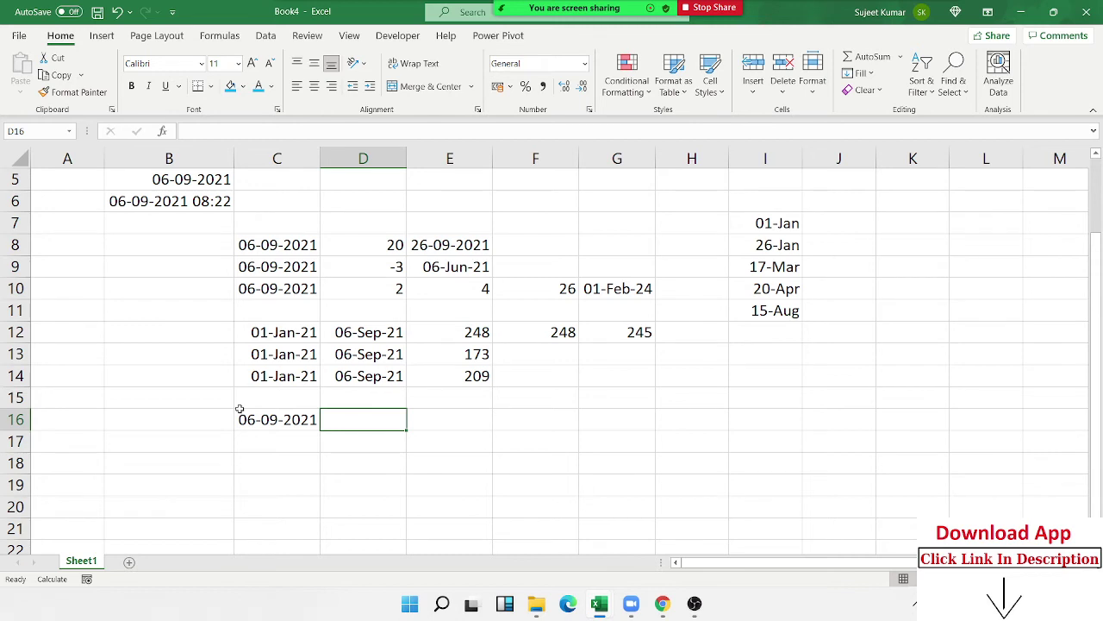
Put 15 in D16 as a General number and begin a WORKDAY formula in E16.
text(1)
text(5)
key(Return)
key(Up)
key(Right)
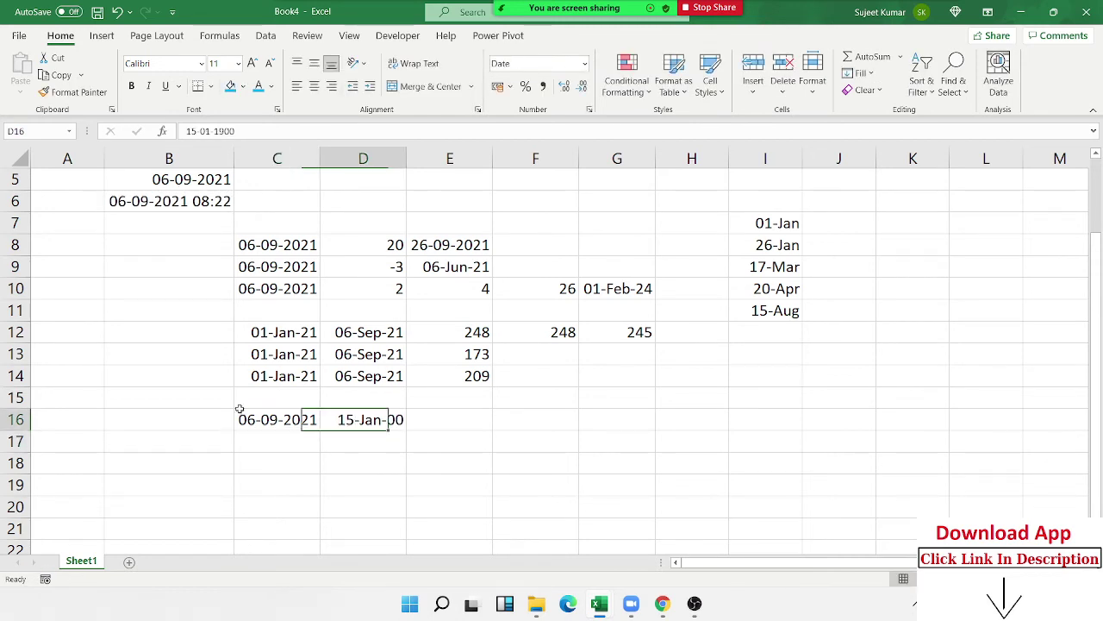
key(ctrl+shift+grave)
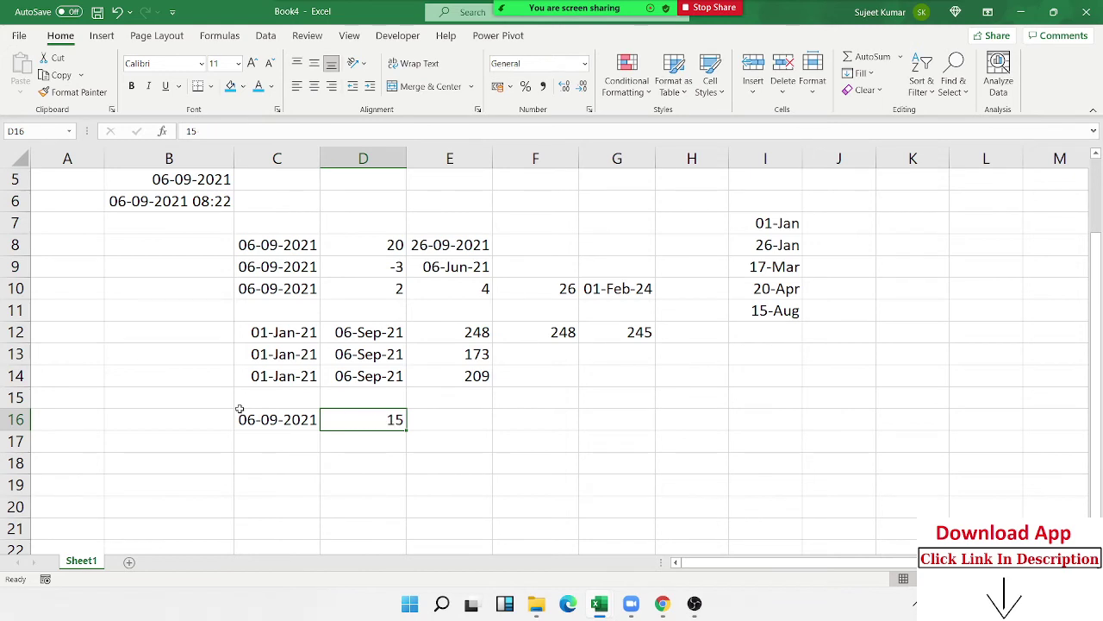
key(Right)
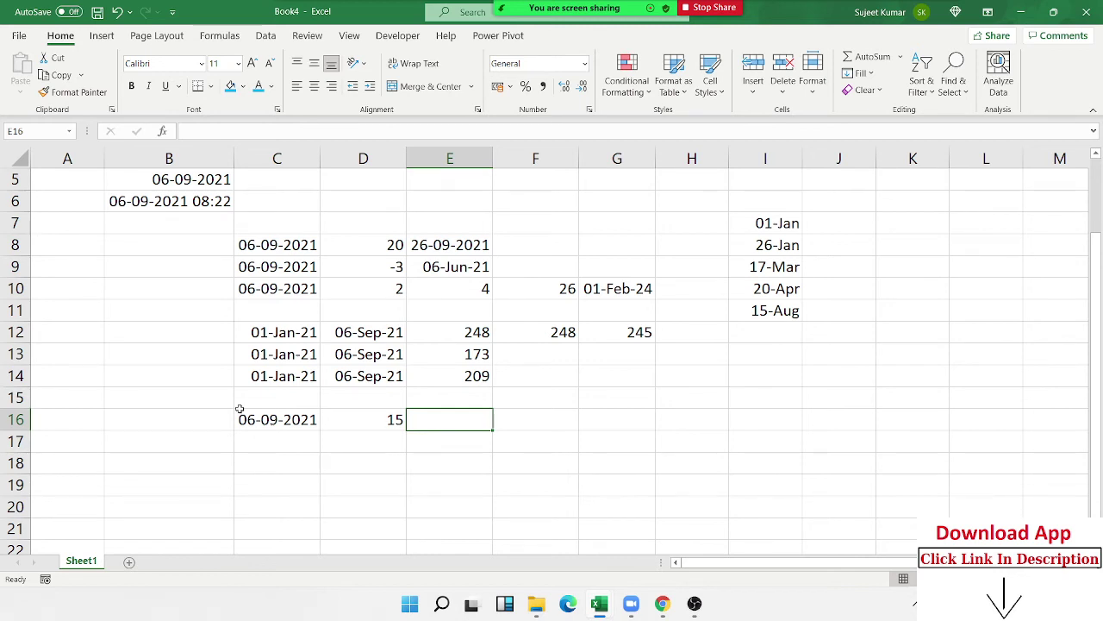
text(=wo)
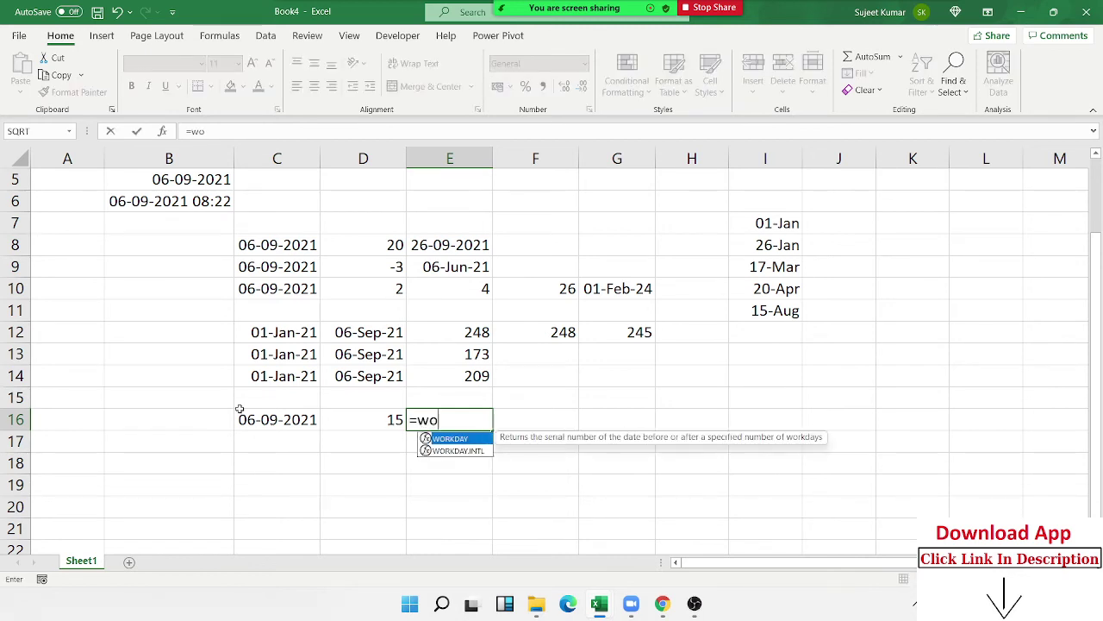
Complete =WORKDAY(C16,D16,I6:I18) in E16 and format it as a date, showing 27-Sep-21.
key(Tab)
click(241, 414)
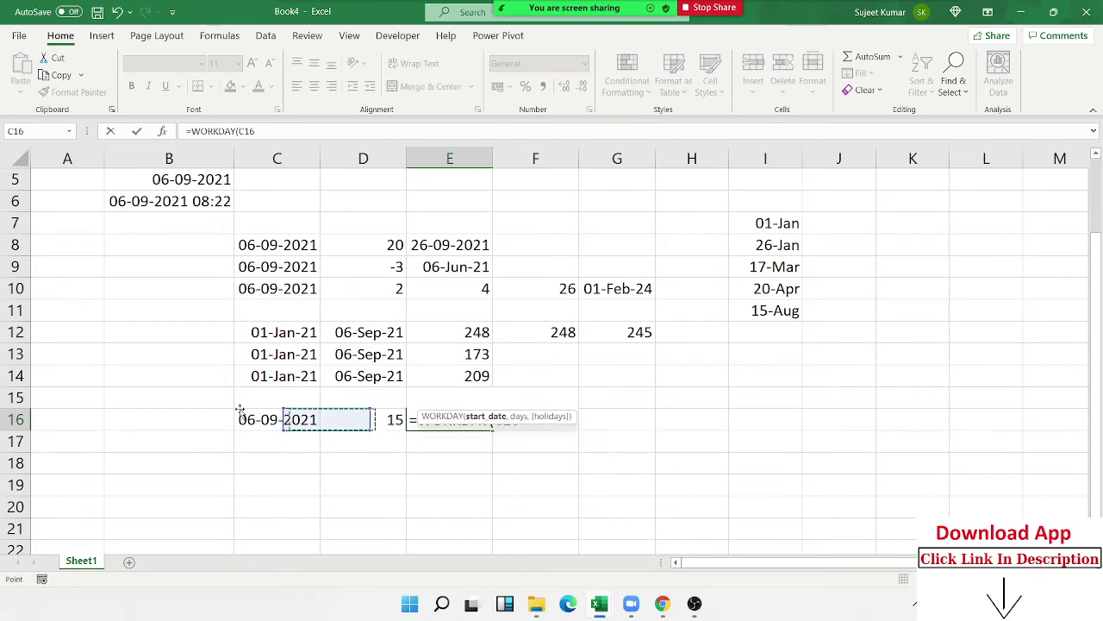
text(,)
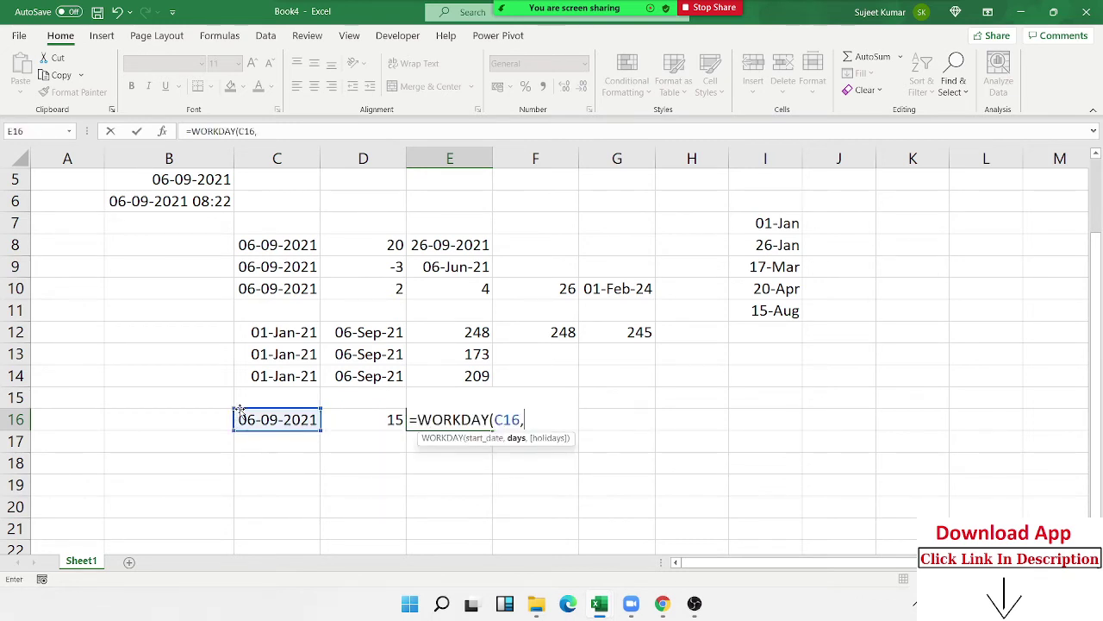
click(379, 416)
text(,)
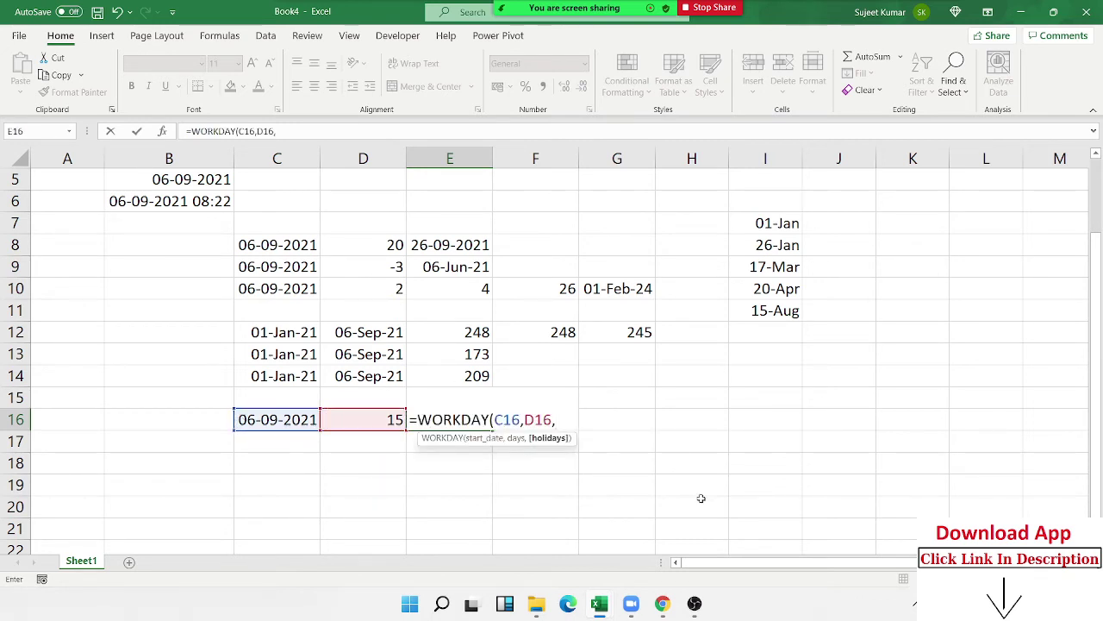
drag(755, 462, 750, 194)
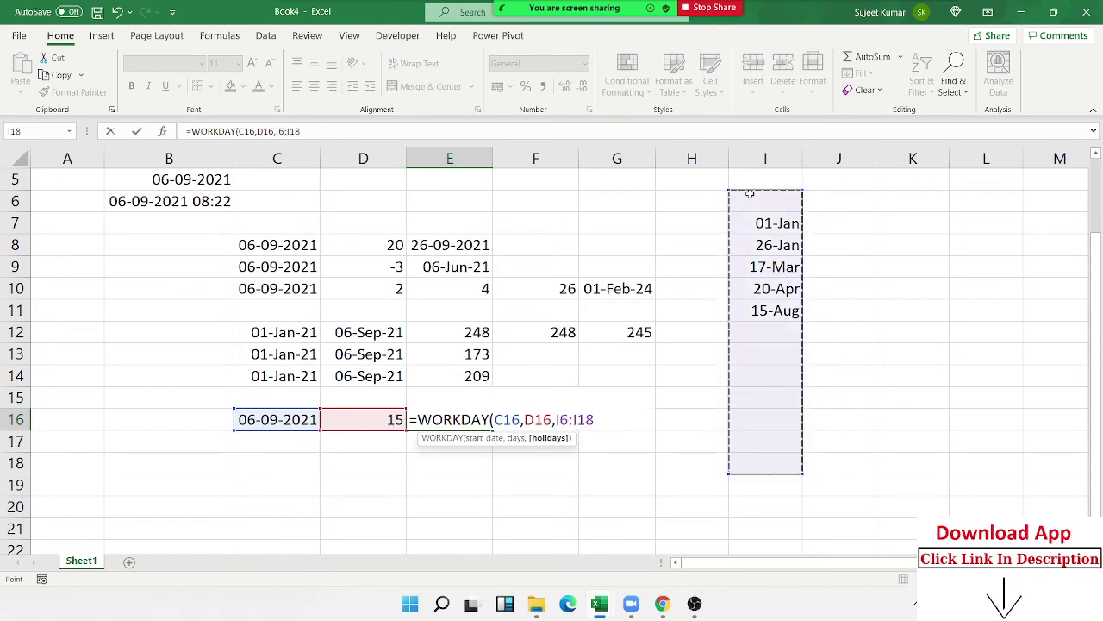
key(Return)
key(Up)
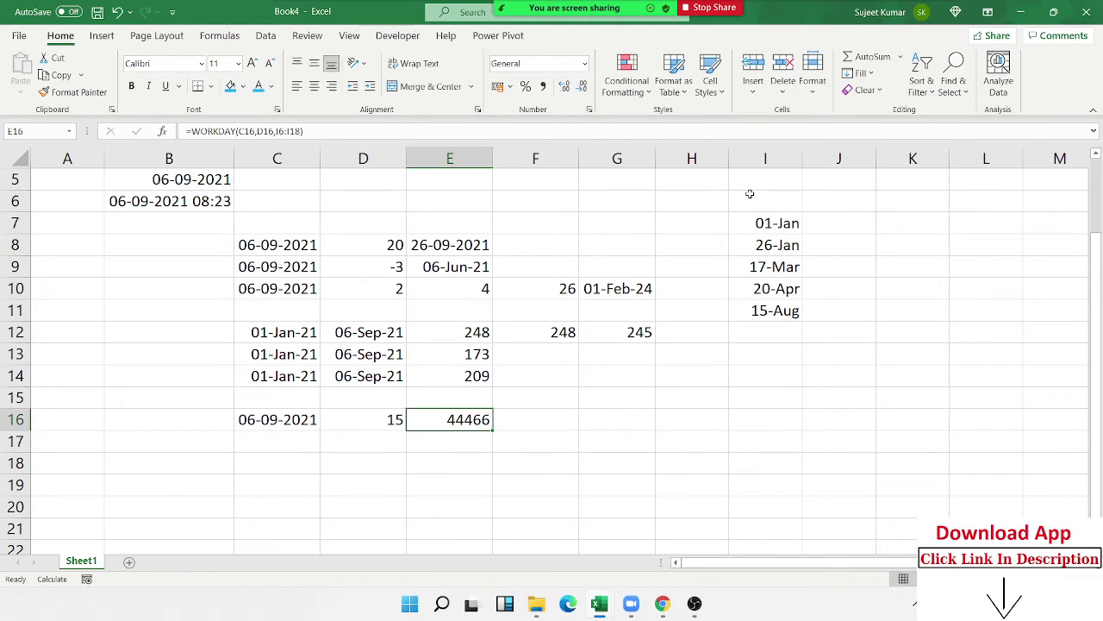
key(ctrl+shift+3)
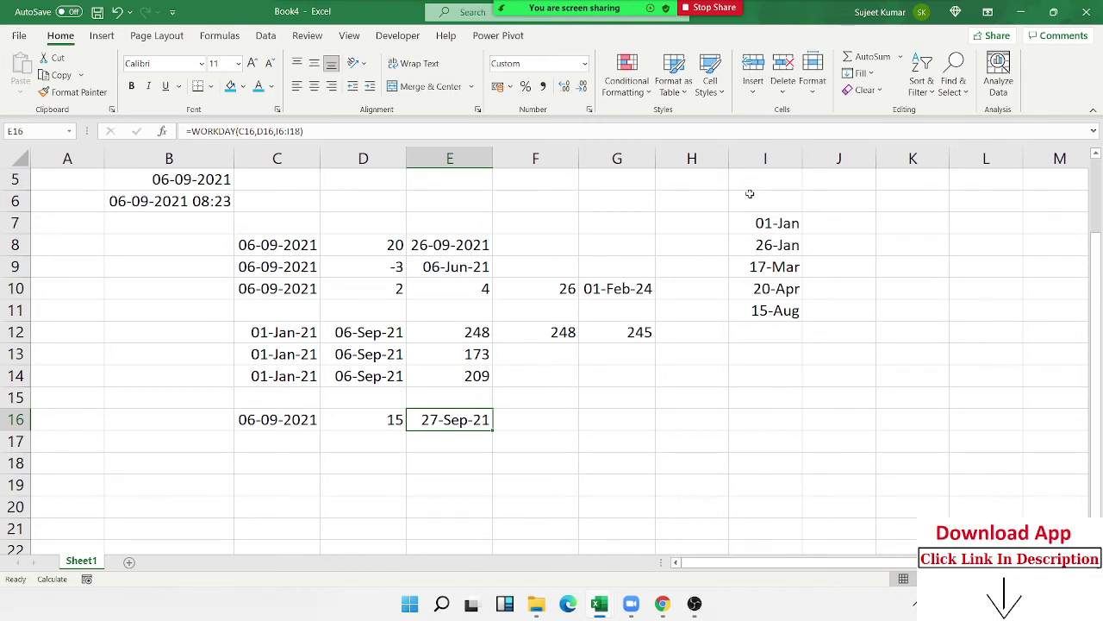
key(Down)
Fill the date and 15 from row 16 down into C17:D17.
key(Left)
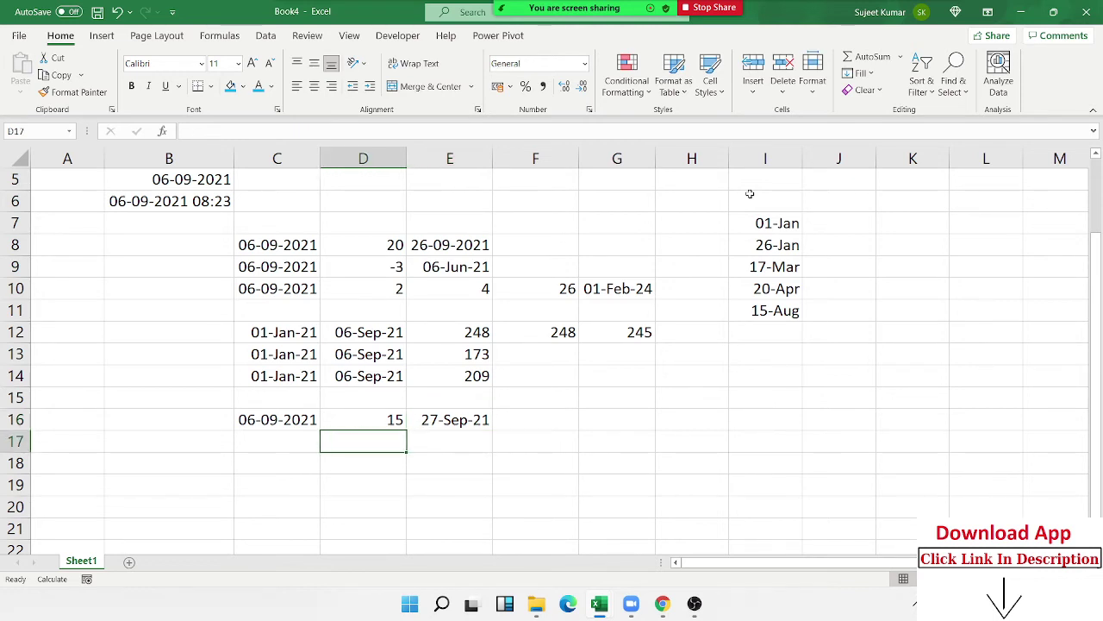
key(Left)
key(shift+Right)
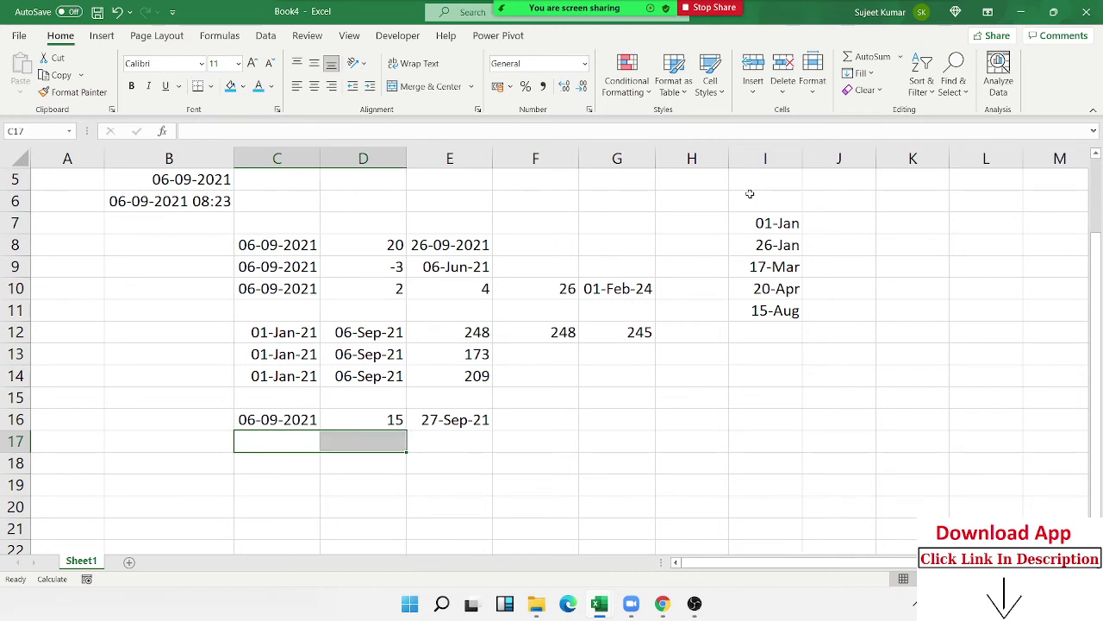
key(ctrl+d)
Enter =WORKDAY.INTL(C17,D17,11,I6:I16) in E17 with a Sunday-only weekend.
key(Right)
key(Right)
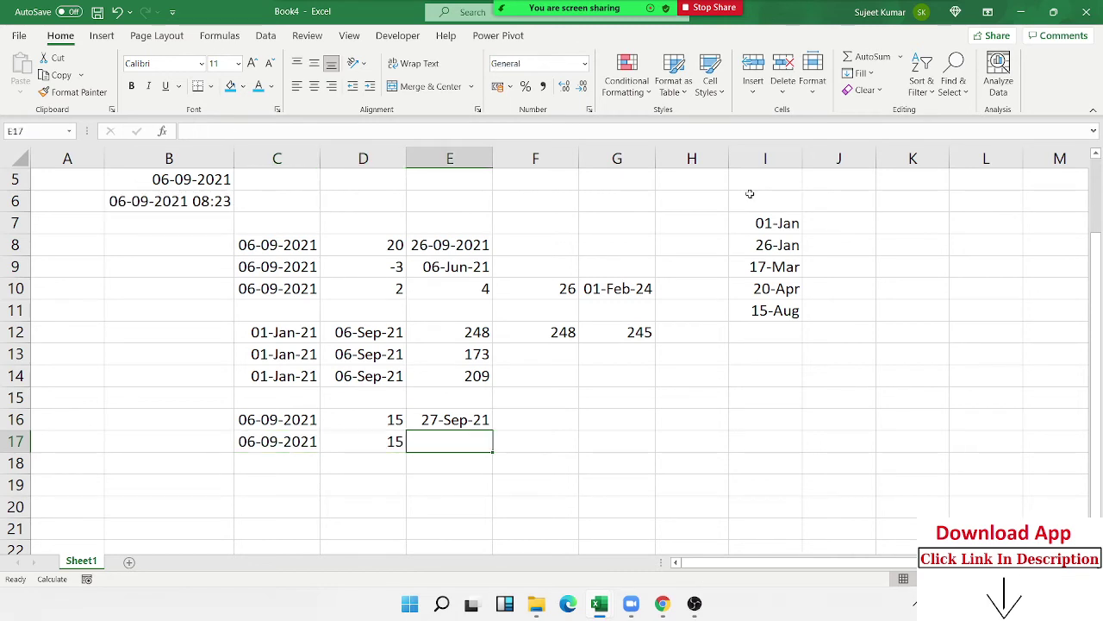
text(=wor)
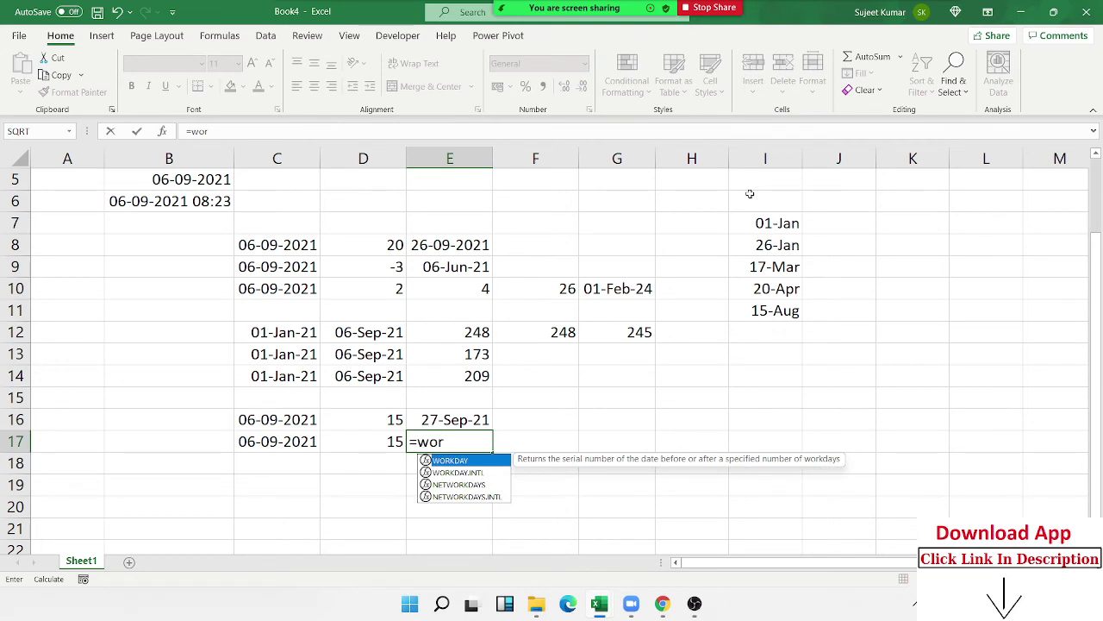
key(Down)
key(Down)
key(Down)
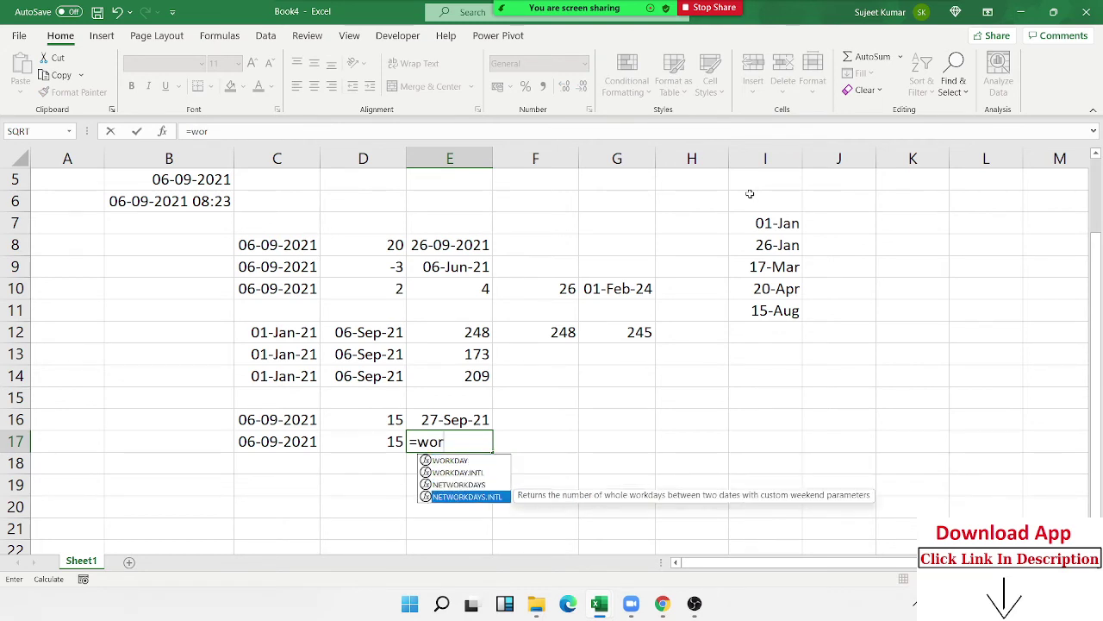
key(Up)
key(Up)
key(Tab)
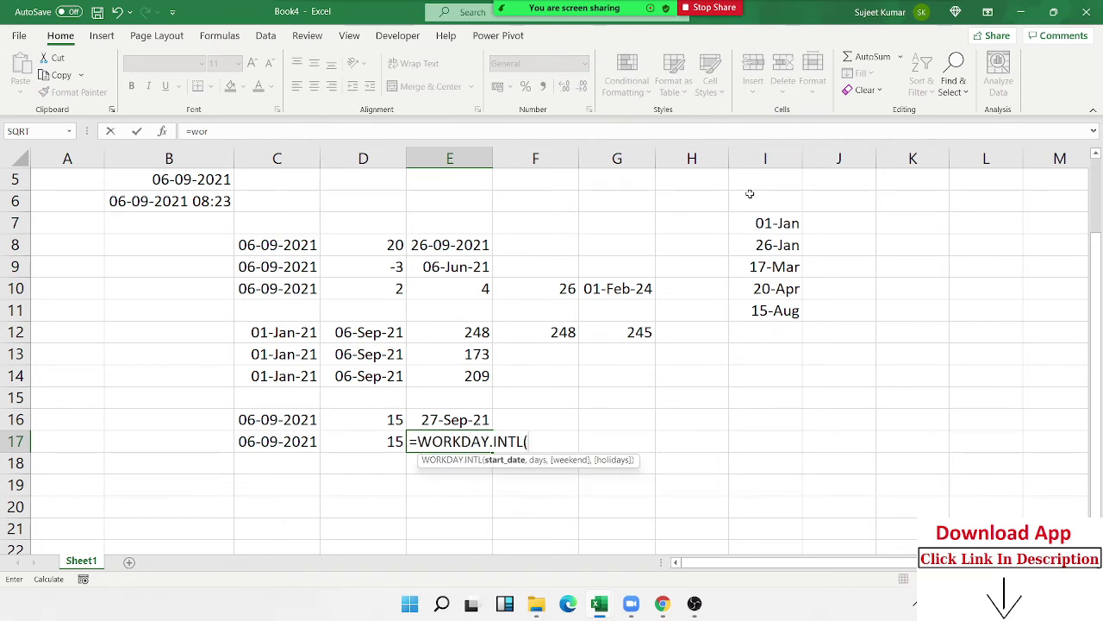
key(Left)
key(Left)
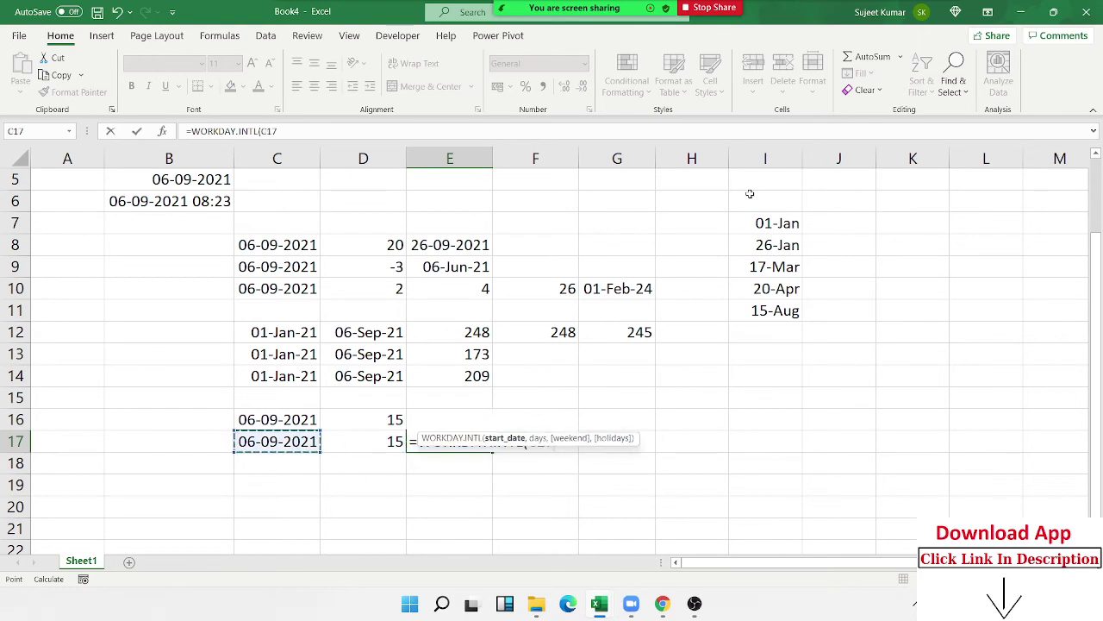
text(,)
key(Left)
text(,)
key(Down)
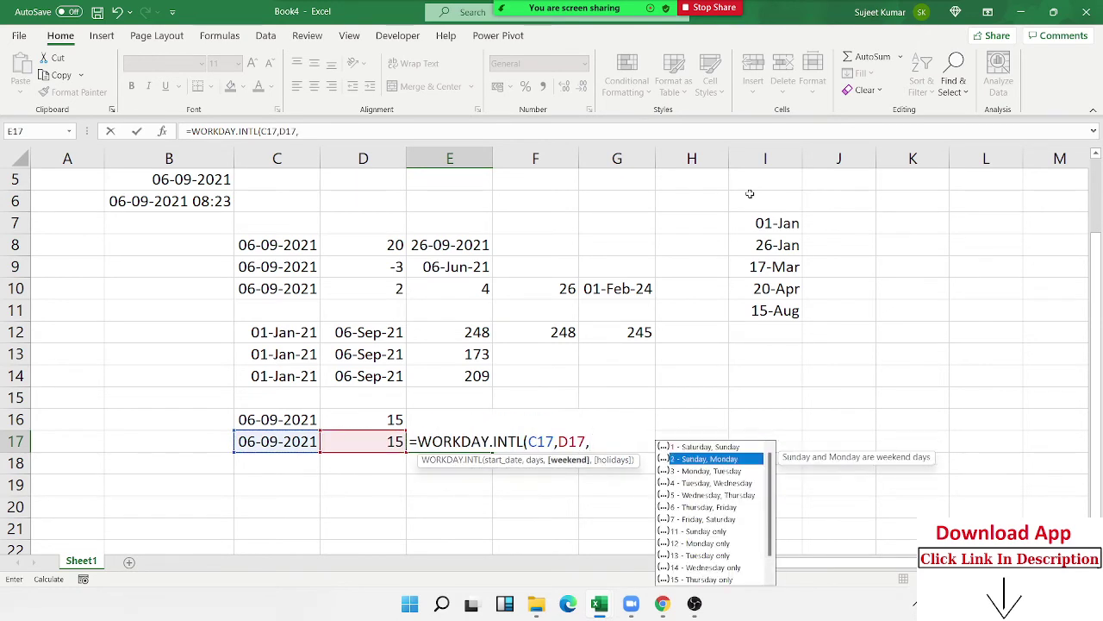
key(Down)
key(Down)
key(Down)
key(Down)
key(Down)
key(Down)
key(Tab)
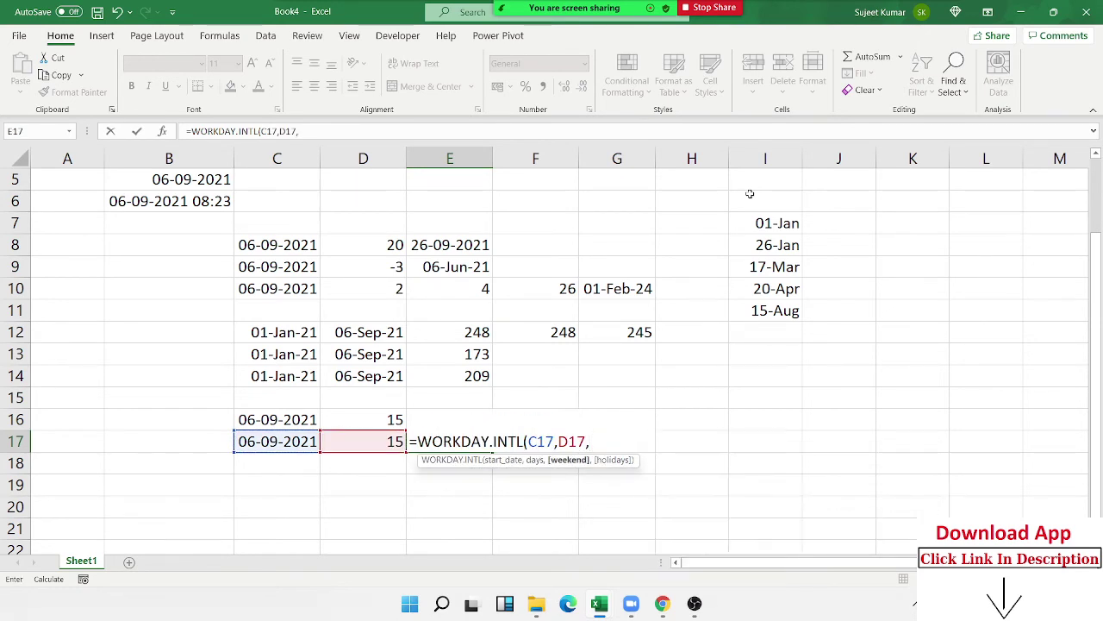
text(11,)
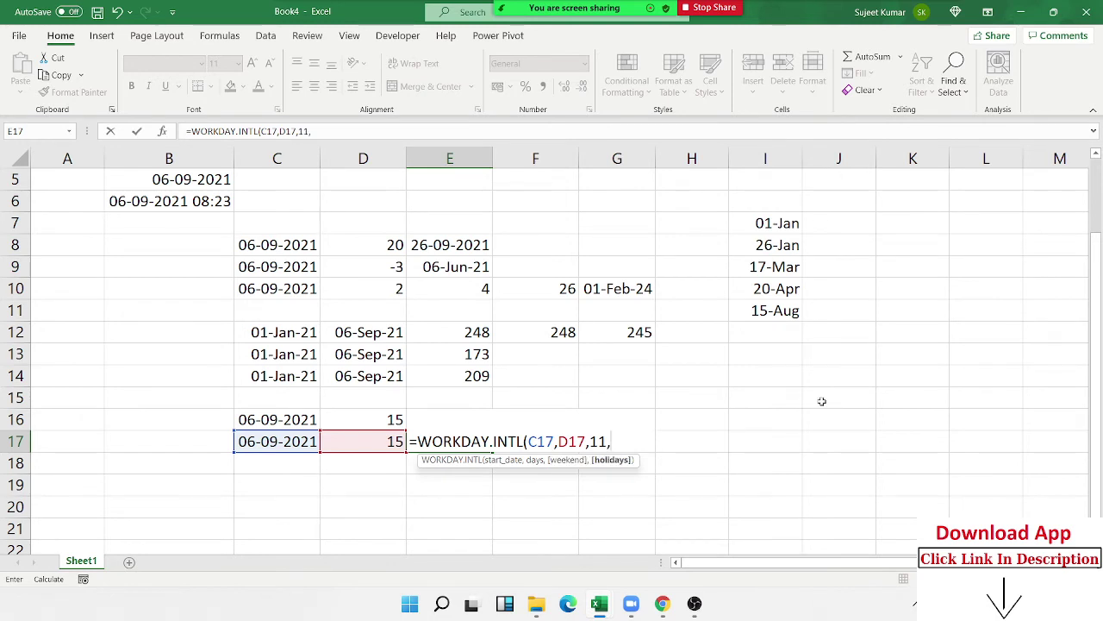
drag(796, 428, 783, 206)
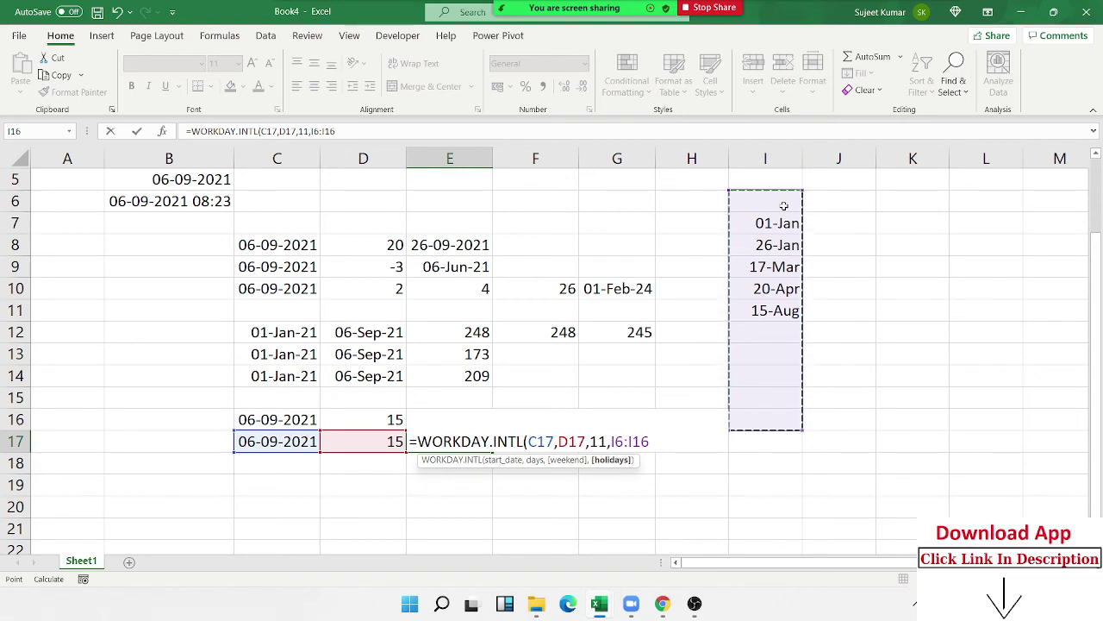
key(Return)
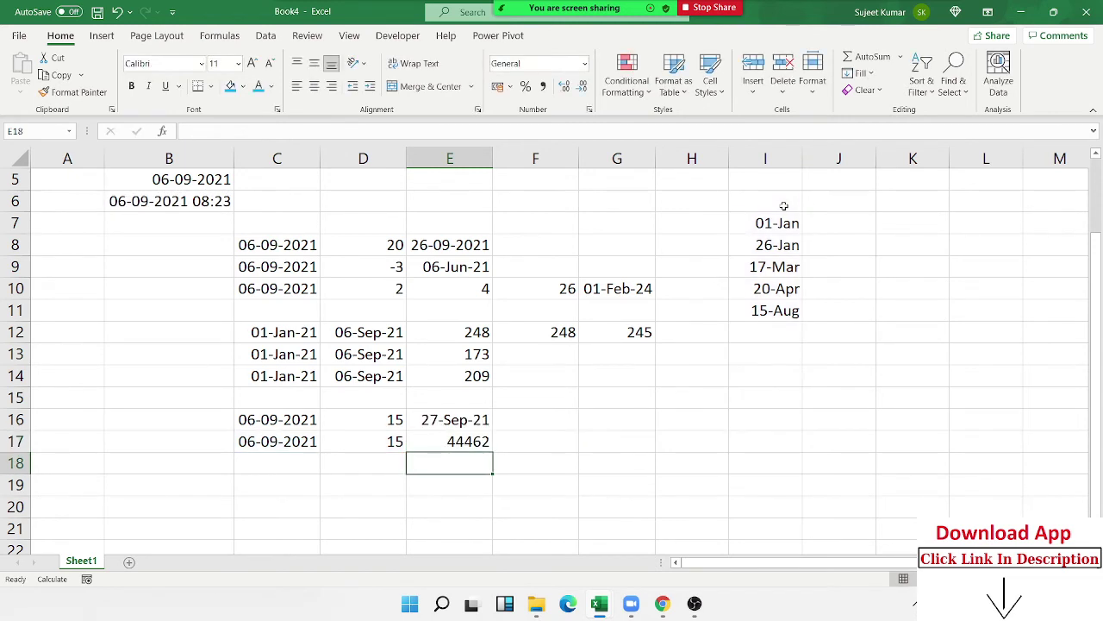
Format E17 as a date so it shows 23-Sep-21.
key(Up)
key(ctrl+shift+3)
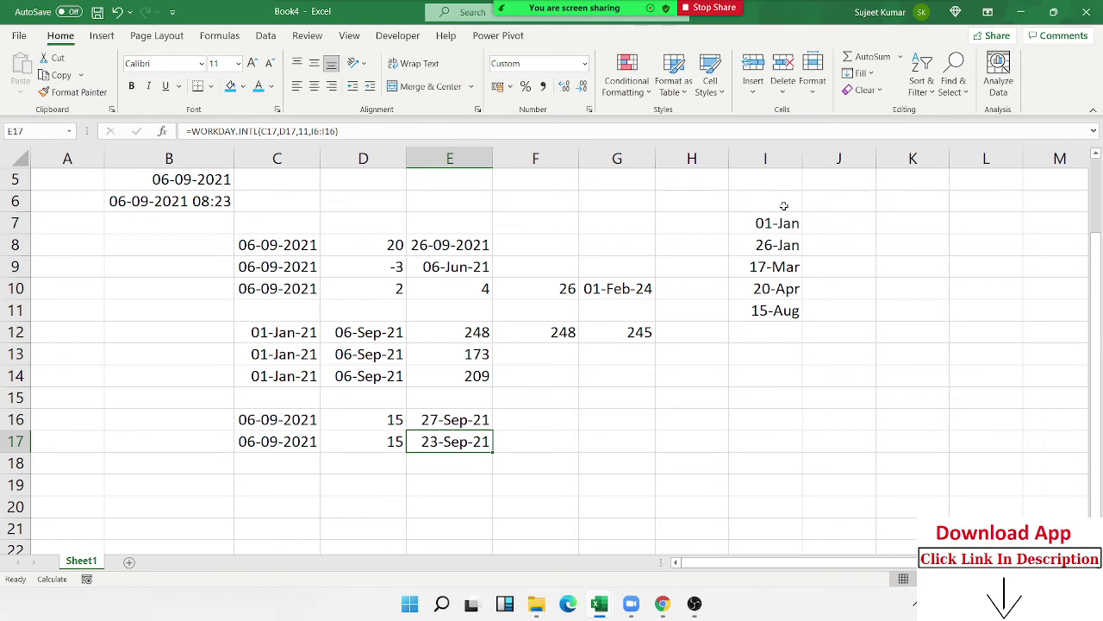
key(Down)
key(Down)
key(Down)
key(Down)
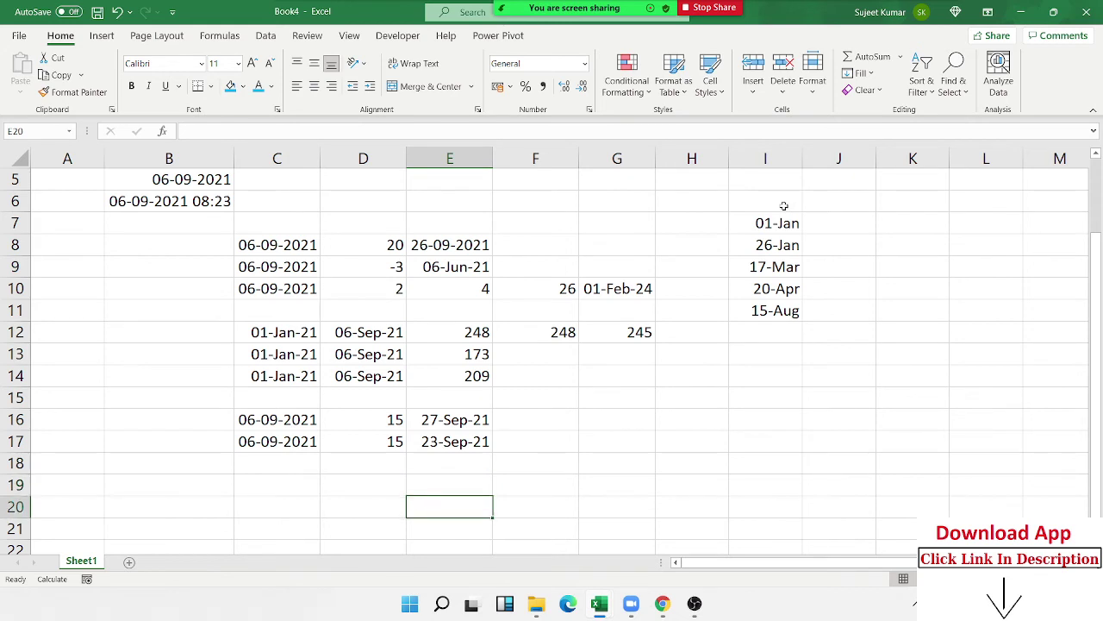
key(Left)
key(Left)
key(Left)
key(Up)
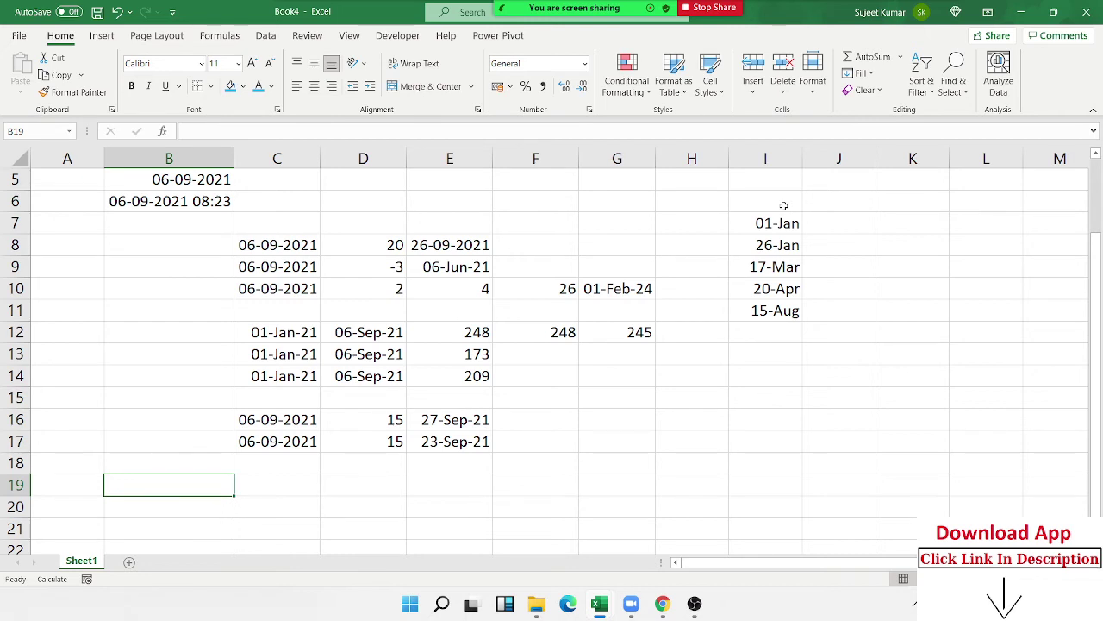
Enter the birth date 29/11/1990 in B19 and today's date 06-09-2021 in C19.
text(29/)
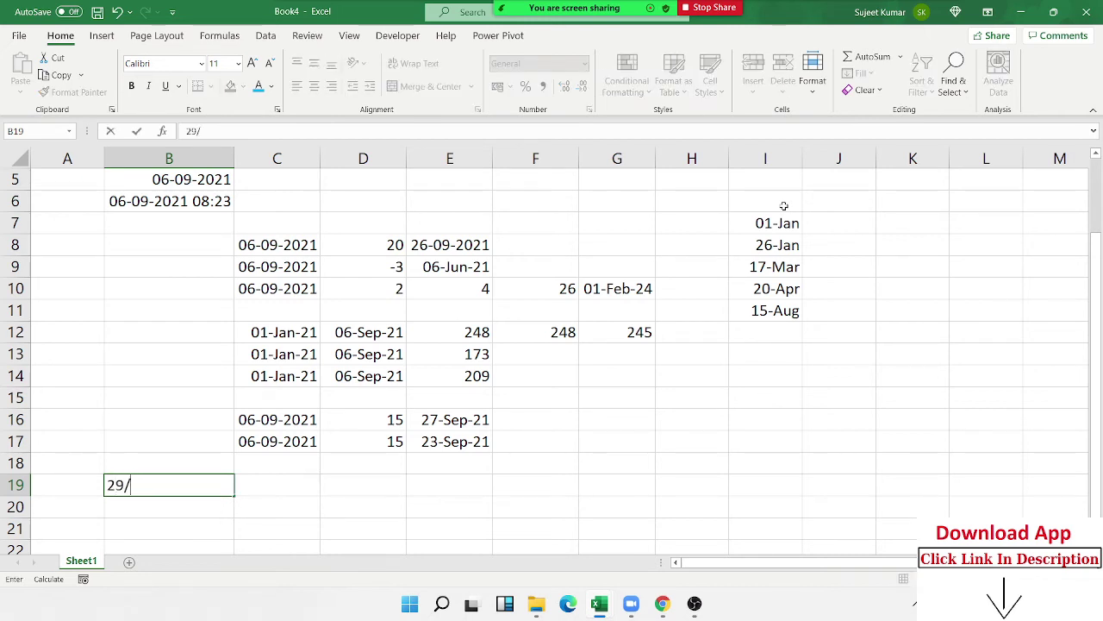
text(11)
text(/1990)
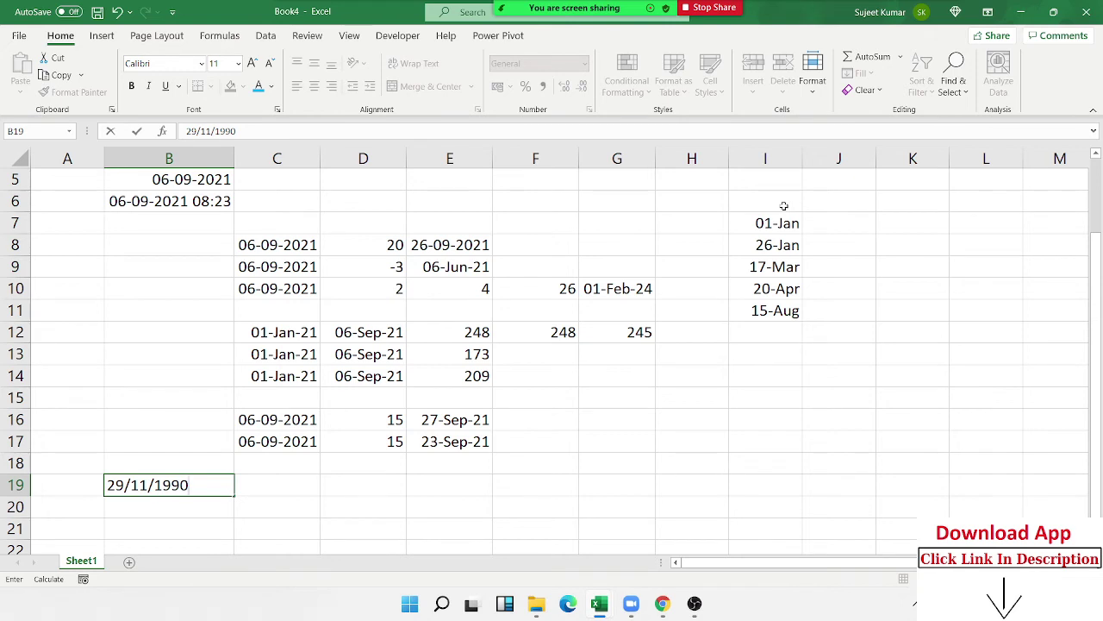
key(Return)
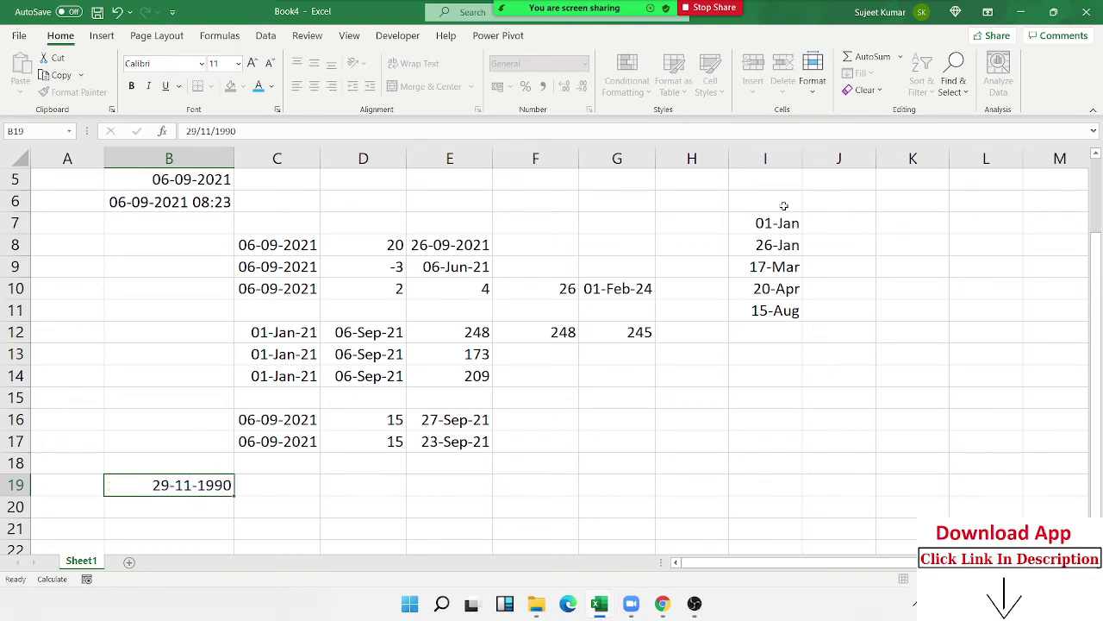
key(Up)
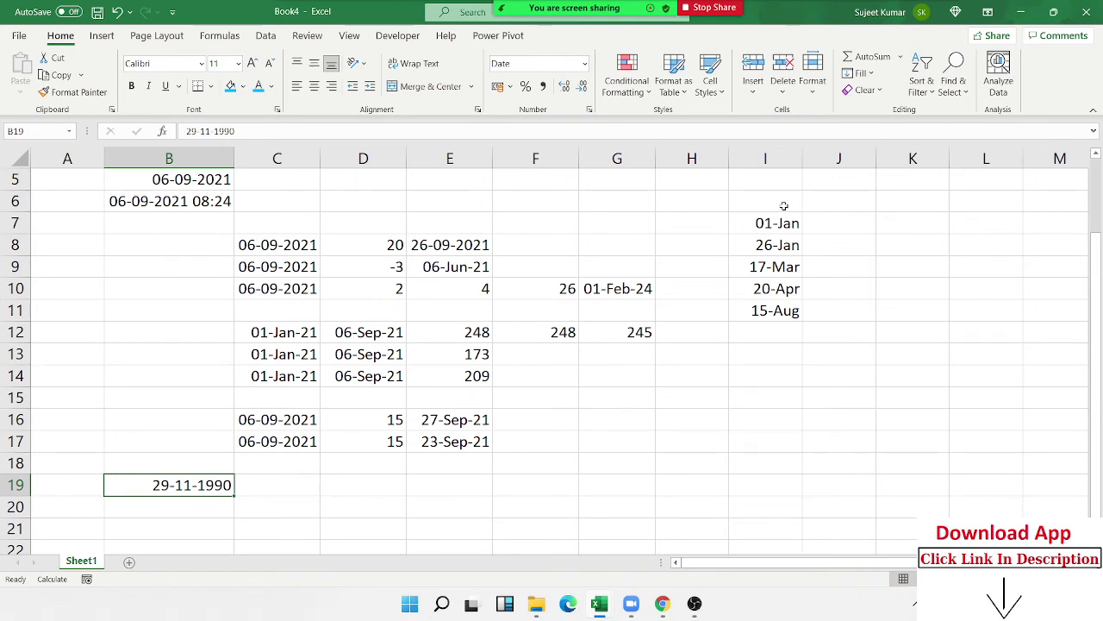
key(Right)
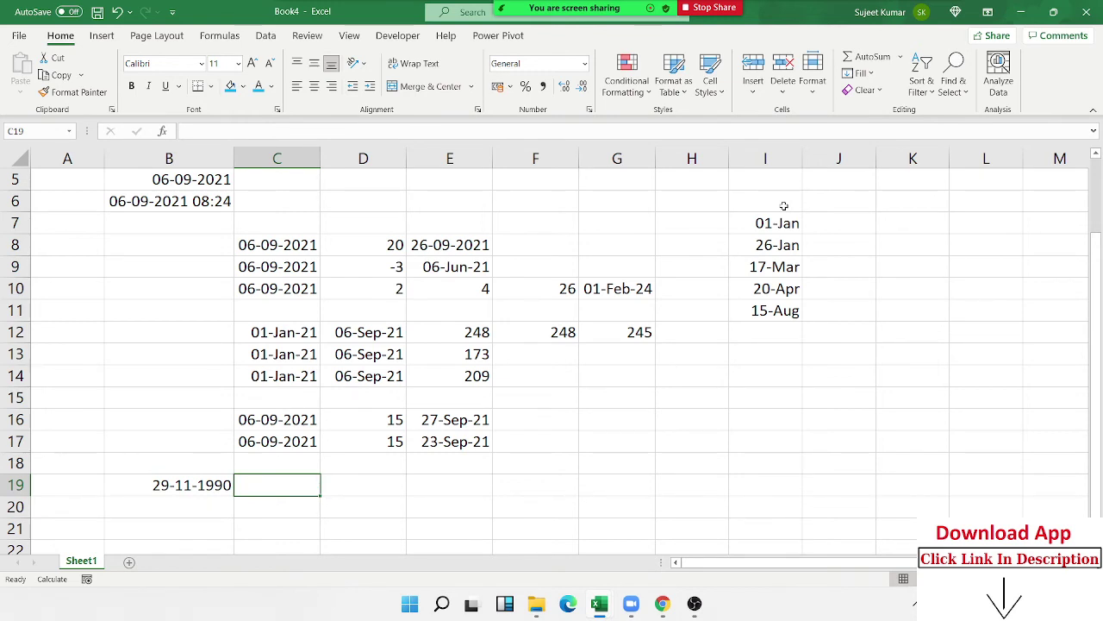
key(Left)
key(Right)
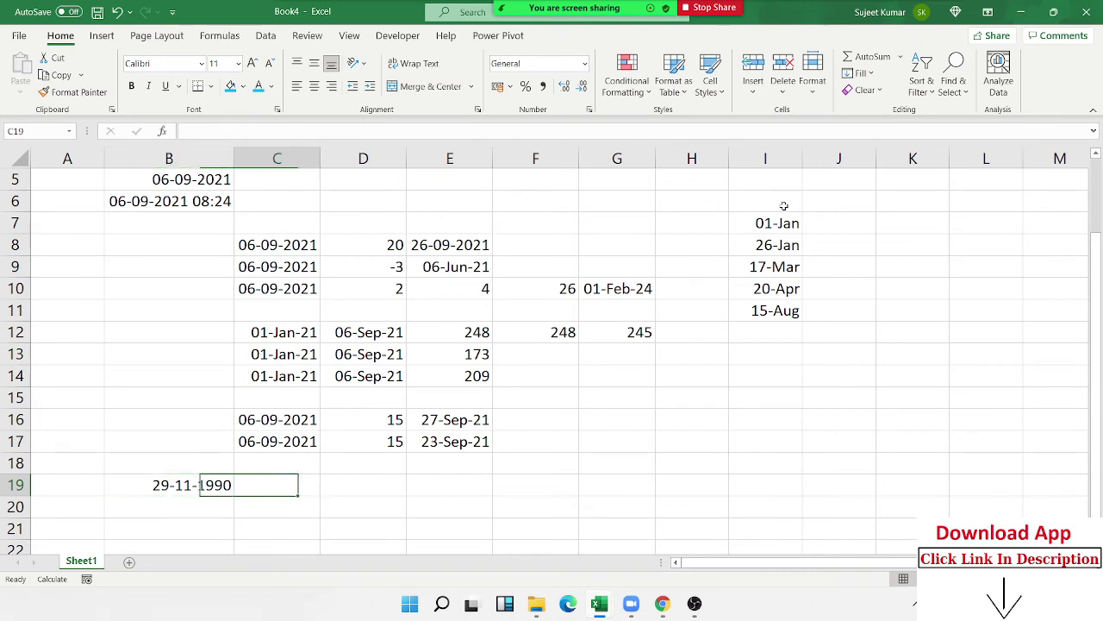
key(ctrl+semicolon)
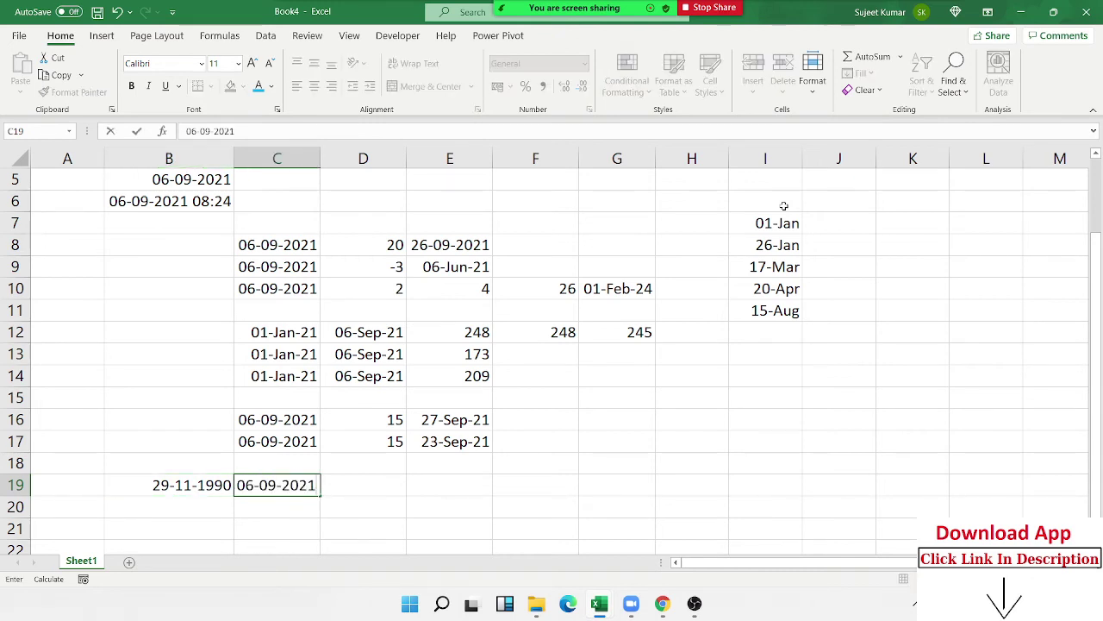
key(Return)
Add the headers Y, M and D in D20:F20.
key(Right)
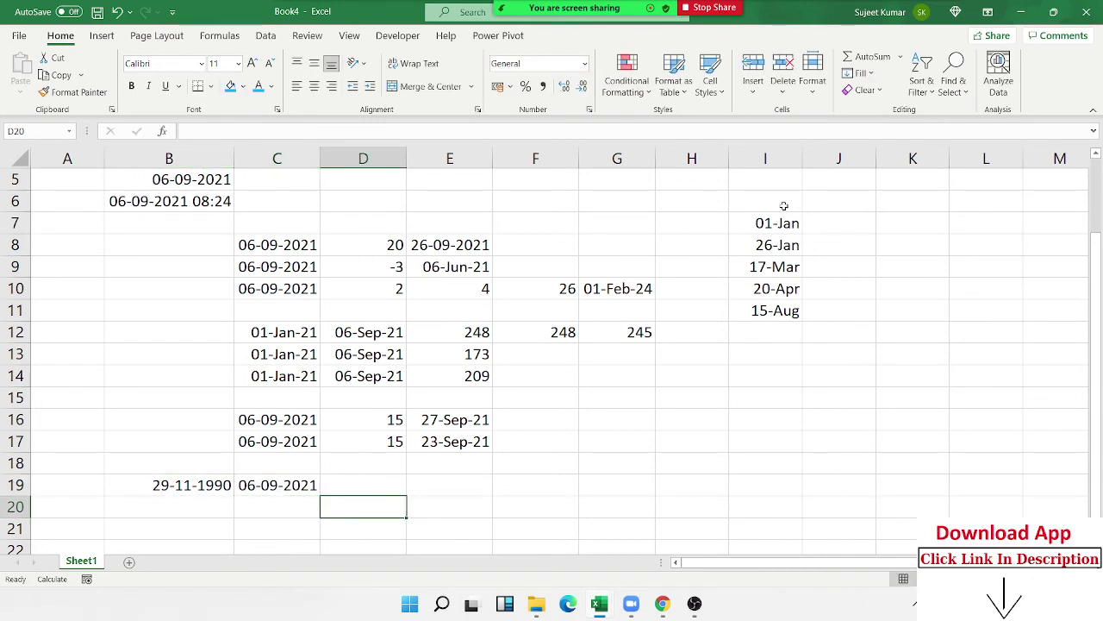
text(Y)
key(Tab)
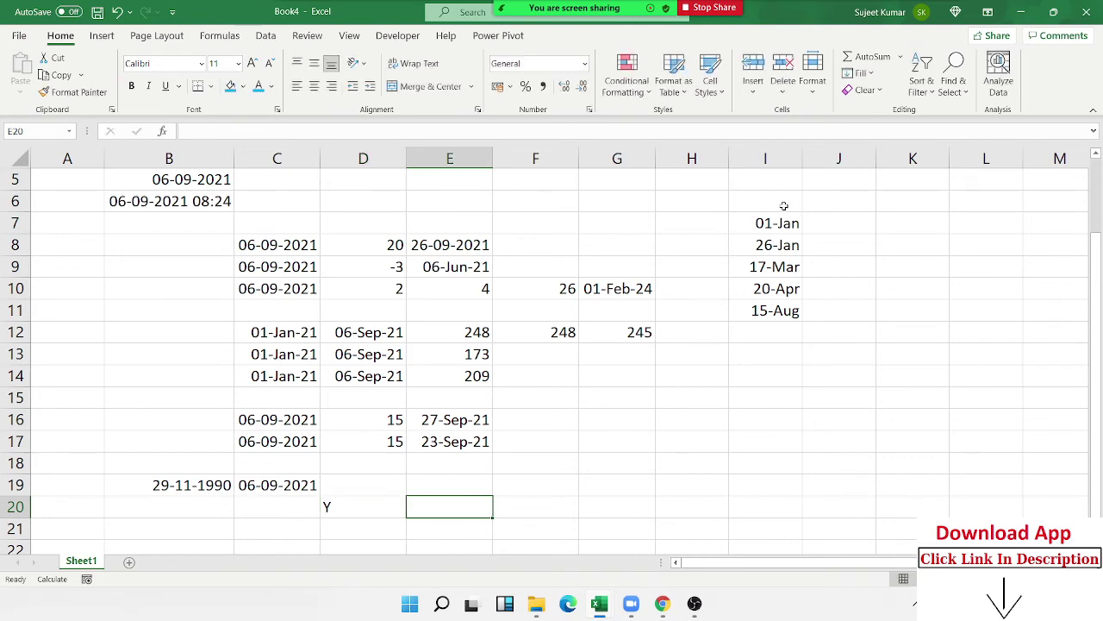
text(M)
key(Tab)
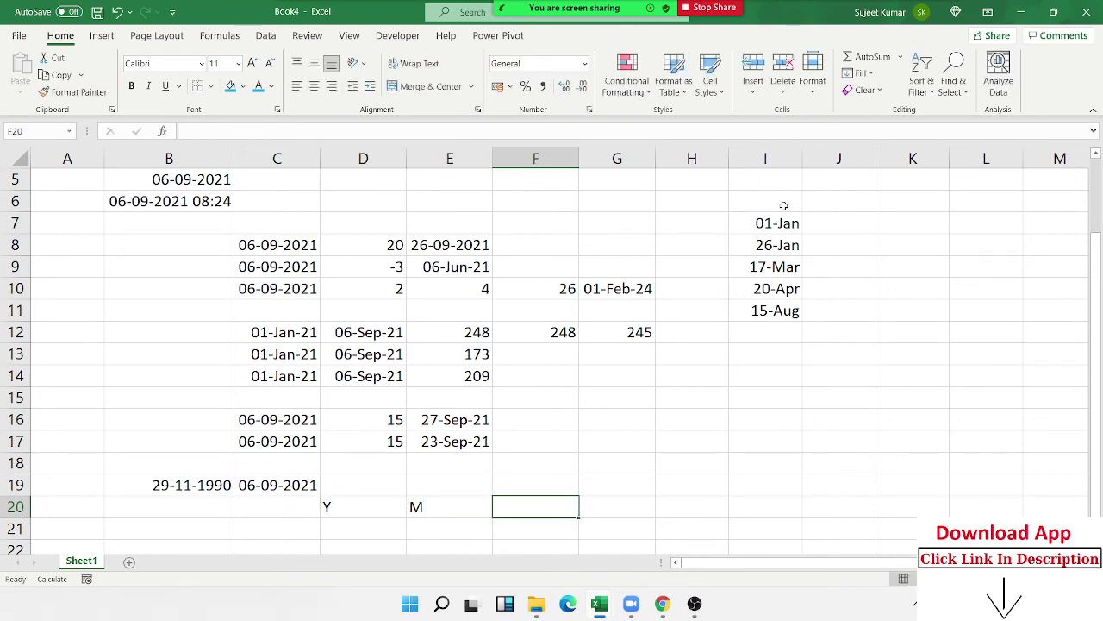
text(D)
key(Return)
key(Return)
key(Return)
key(Return)
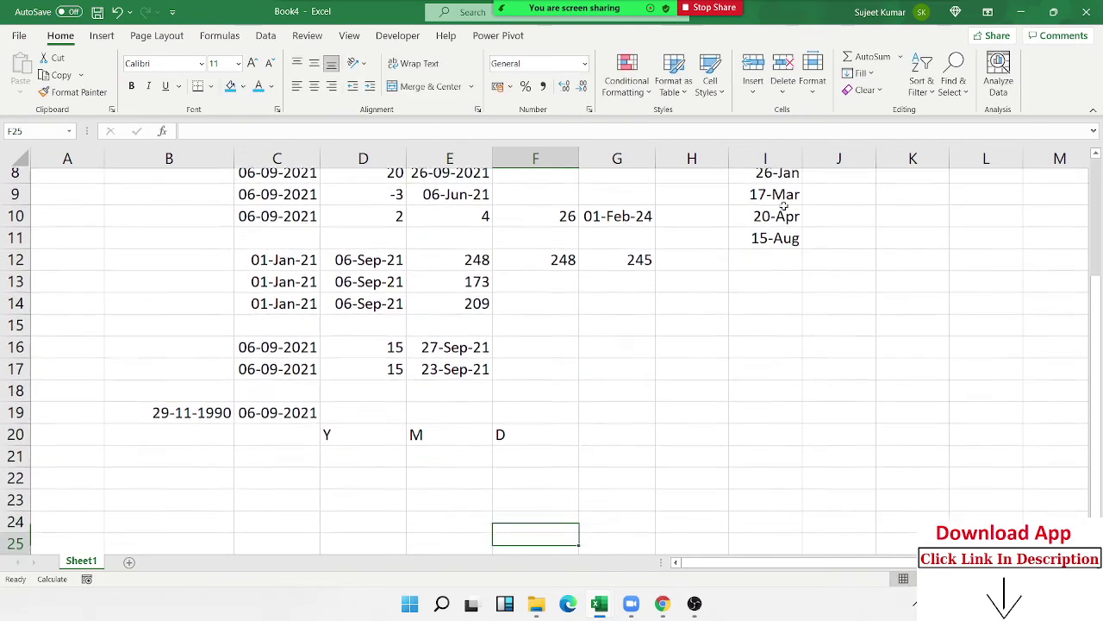
key(Return)
key(Return)
key(Return)
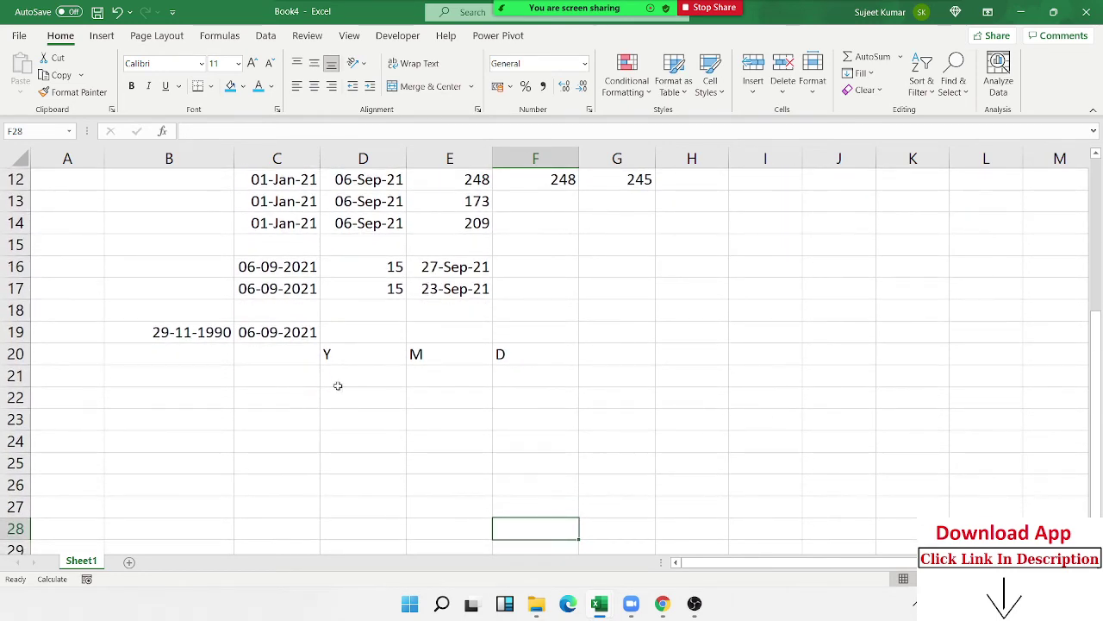
click(374, 385)
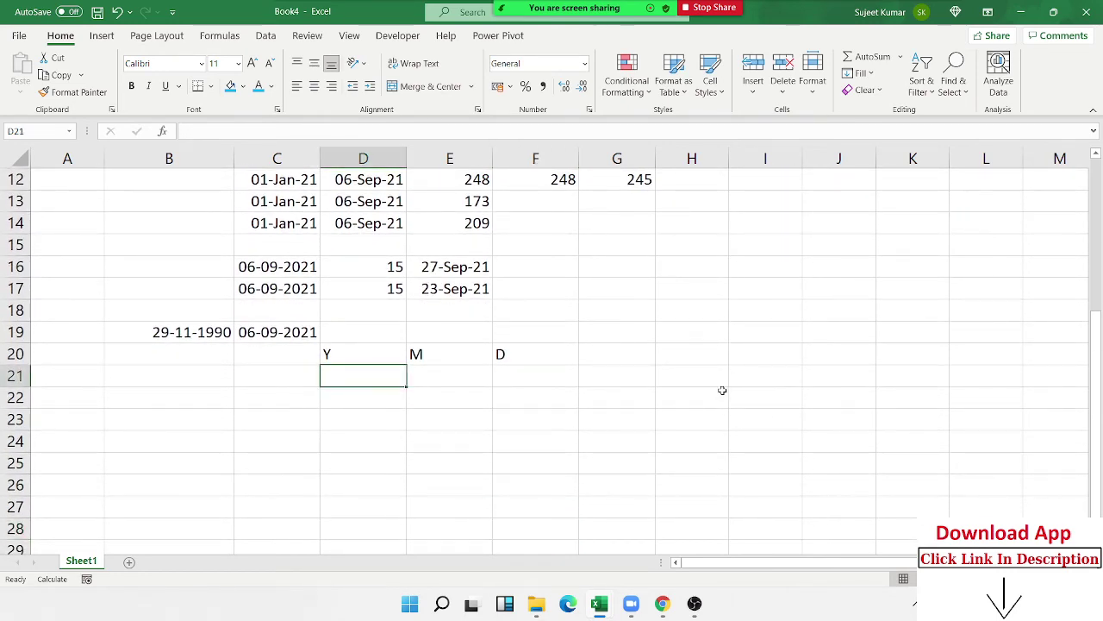
Enter =DATEDIF(B19,C19,"y") in D21, returning 30 full years.
text(=)
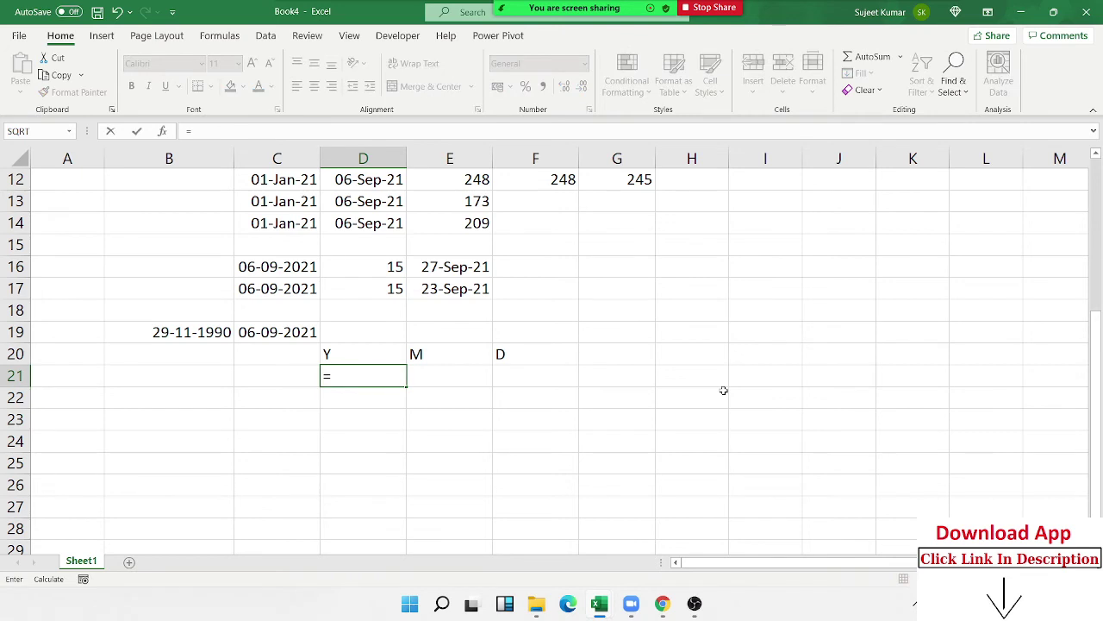
text(date)
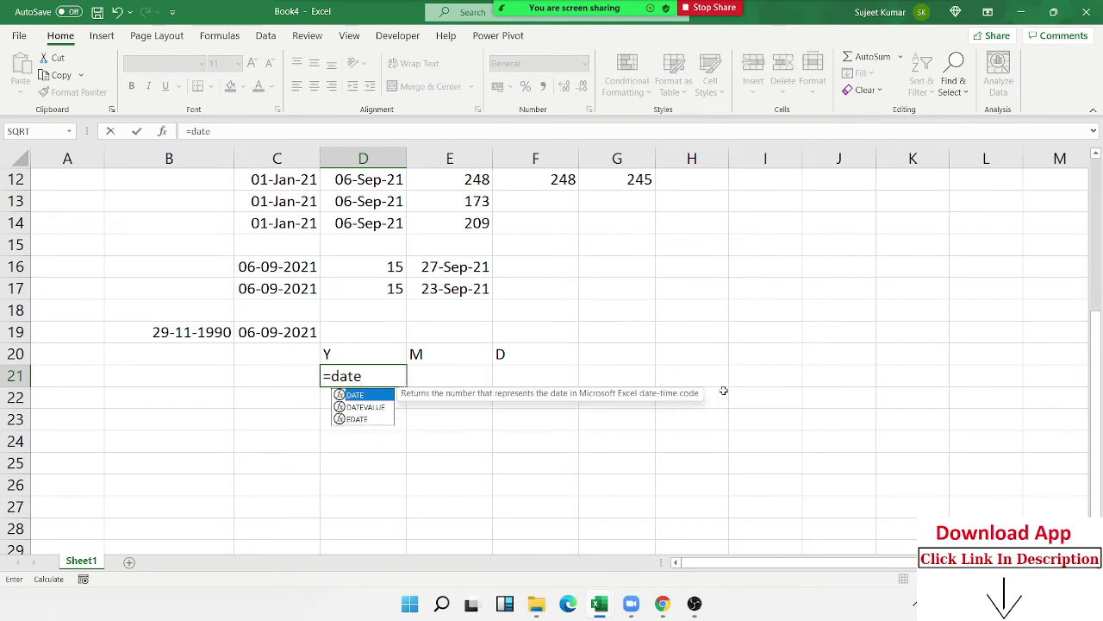
text(dif)
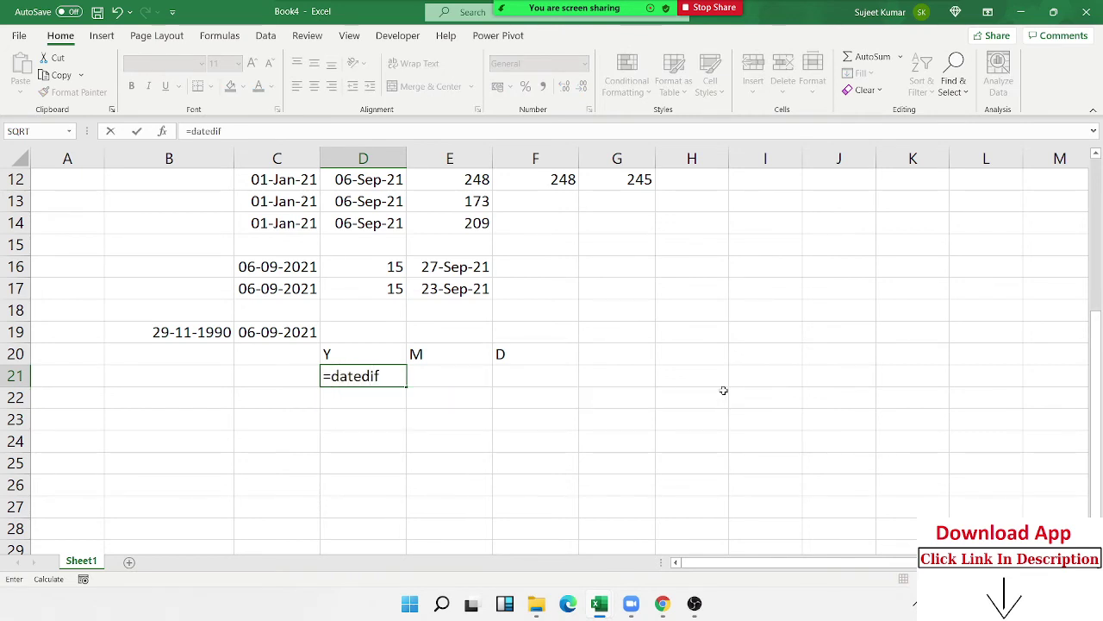
text(()
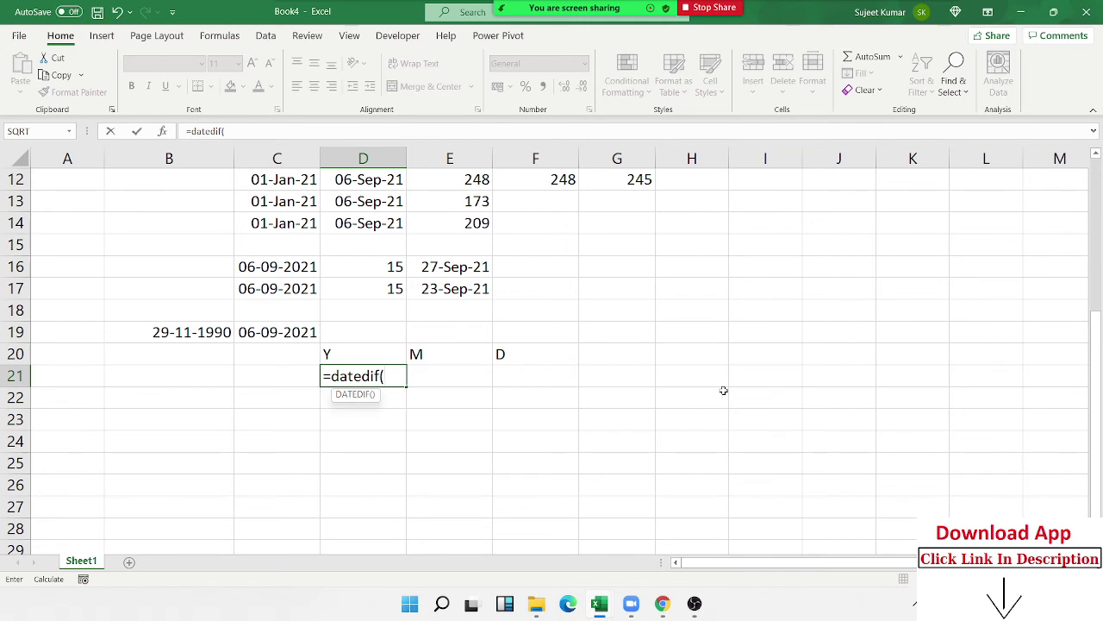
click(190, 325)
text(,)
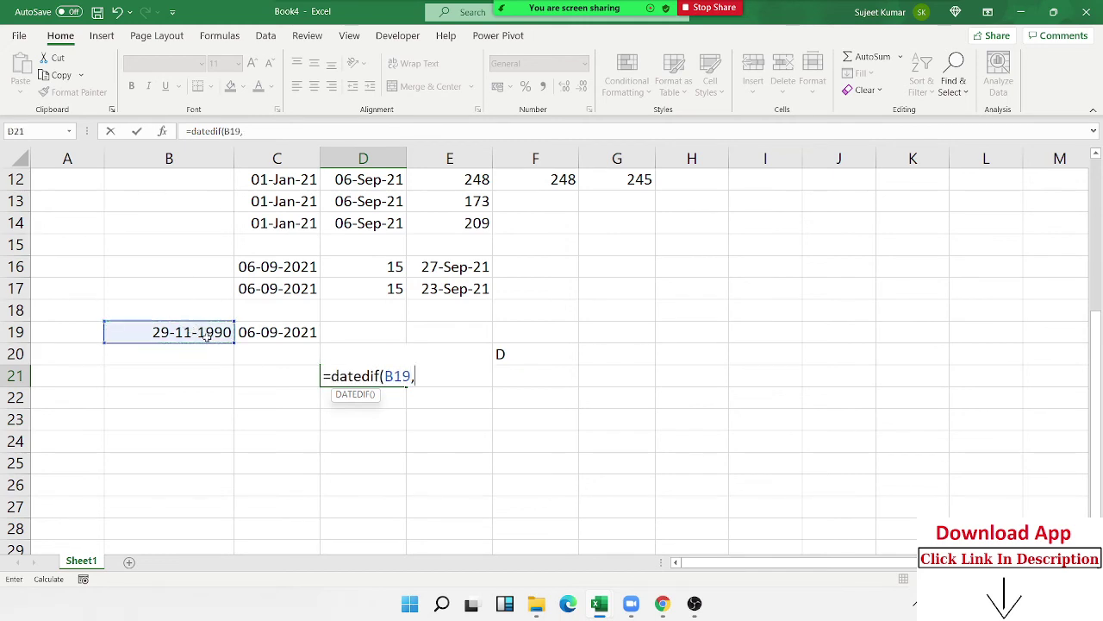
click(259, 331)
text(,)
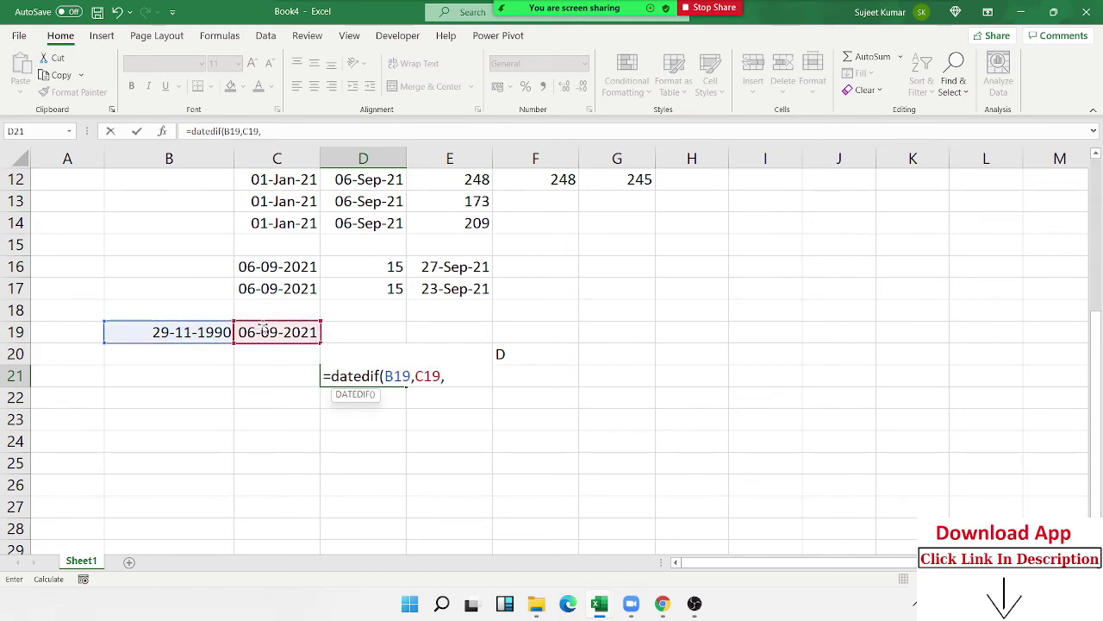
text("y)
text(")
key(Return)
key(Up)
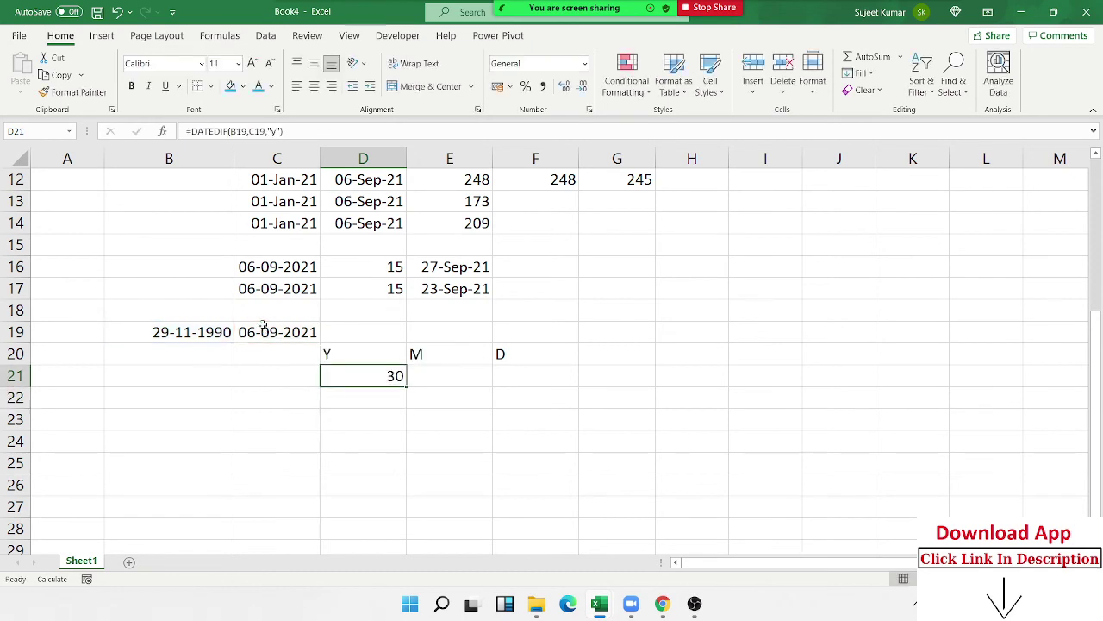
key(Right)
Enter =DATEDIF(B19,C19,"m") in E21, which returns 369 total months.
text(=date)
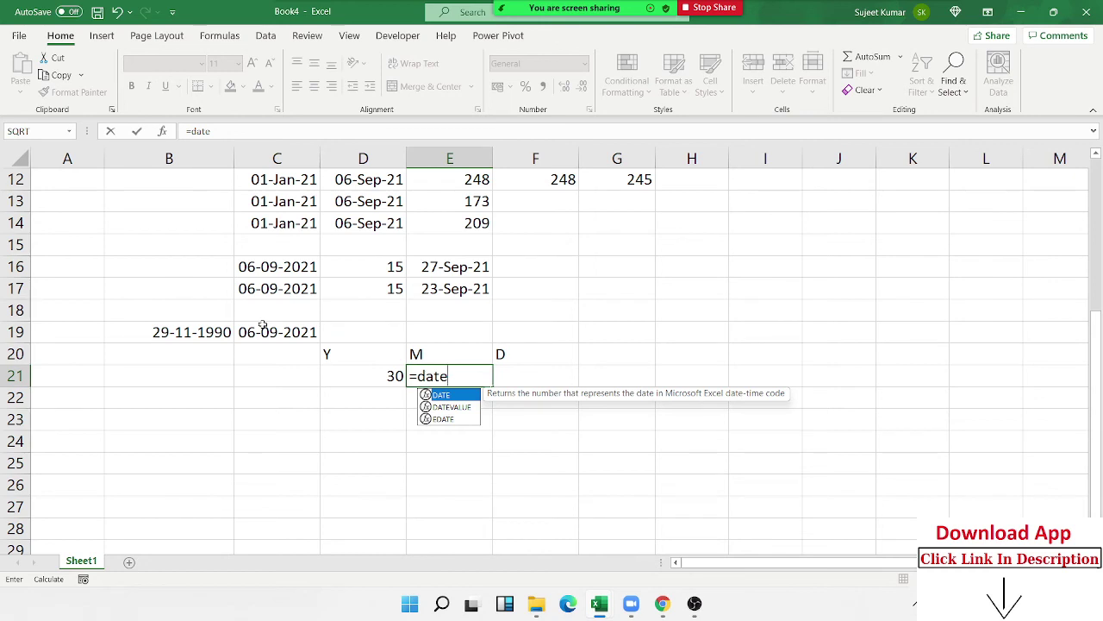
text(dif)
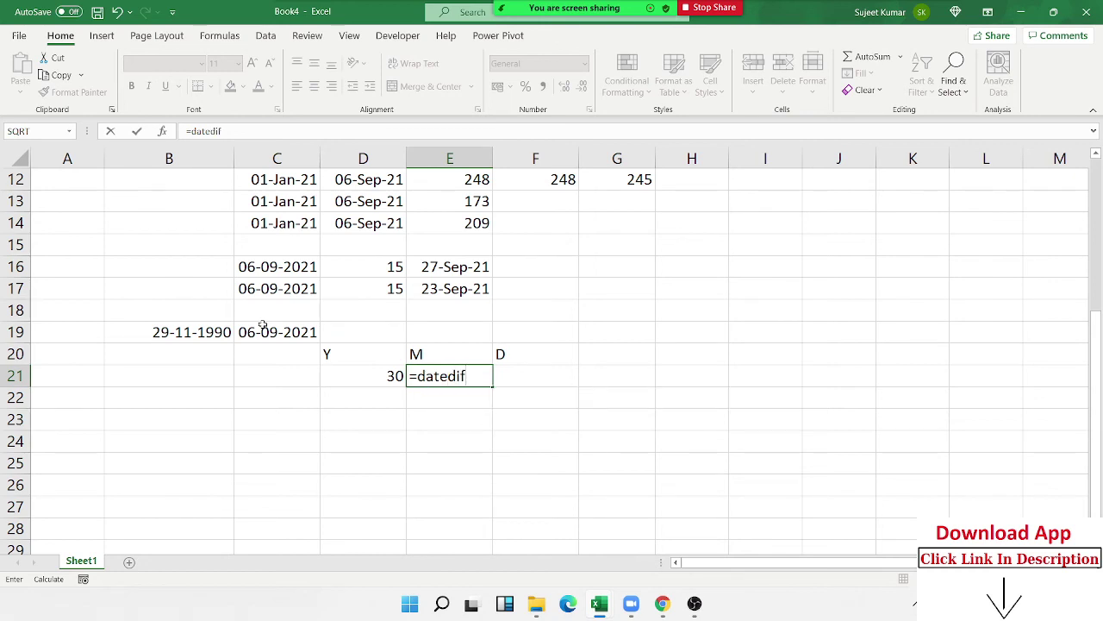
text(()
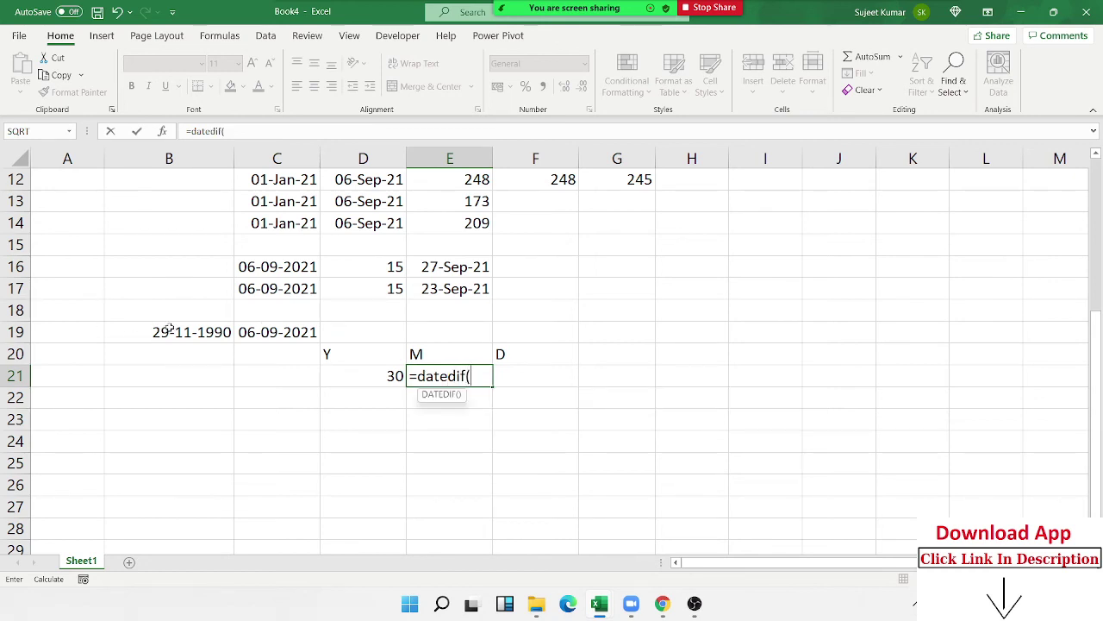
click(171, 328)
text(,)
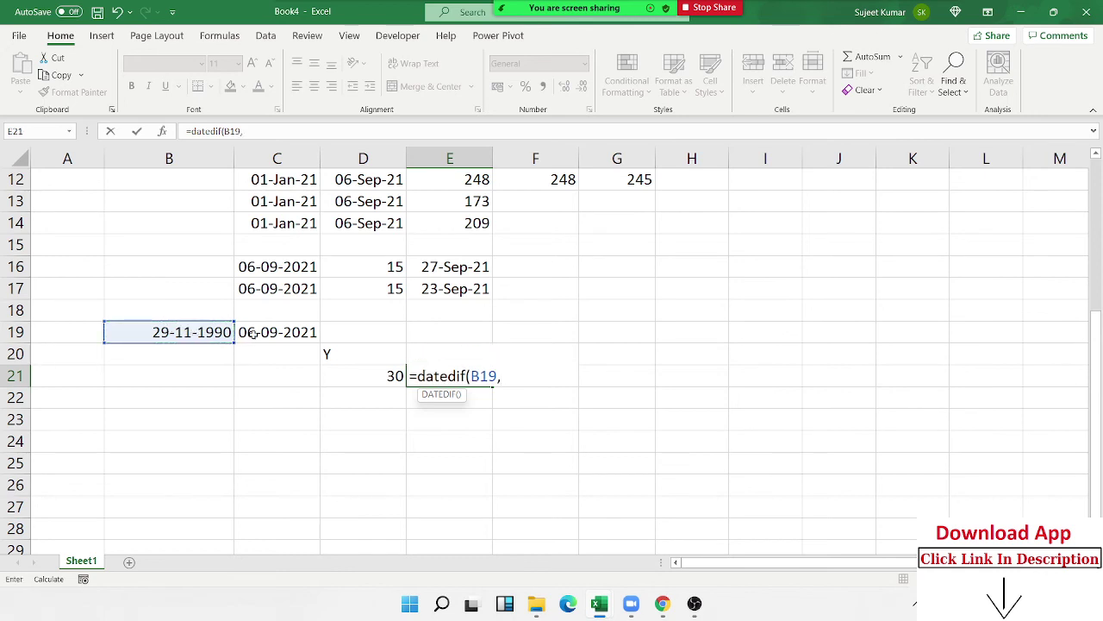
click(255, 334)
text(,")
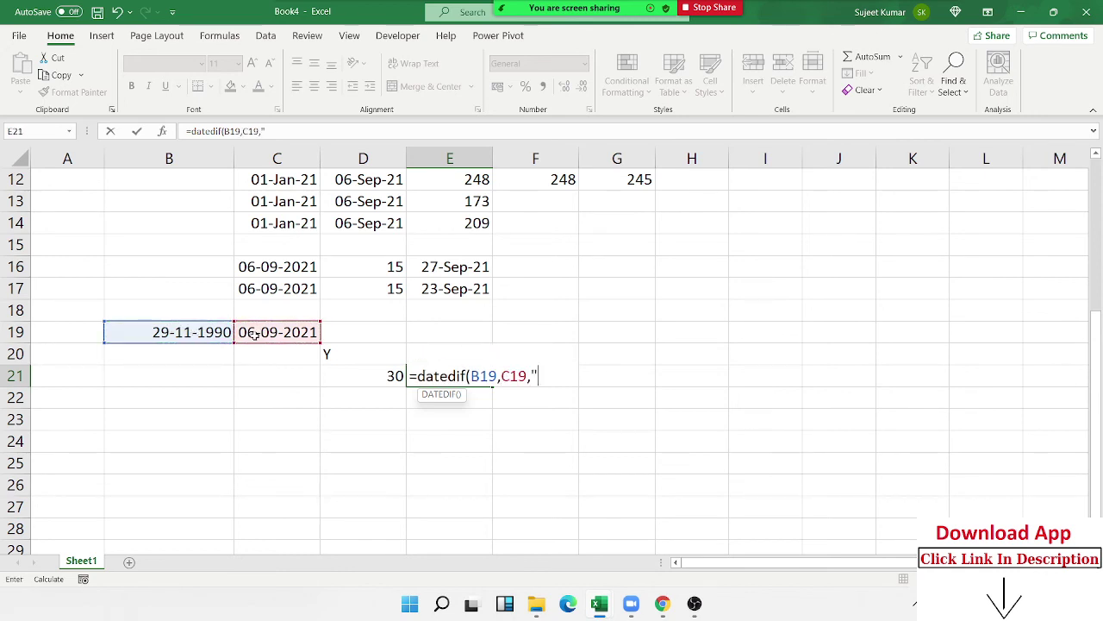
text(m")
key(Return)
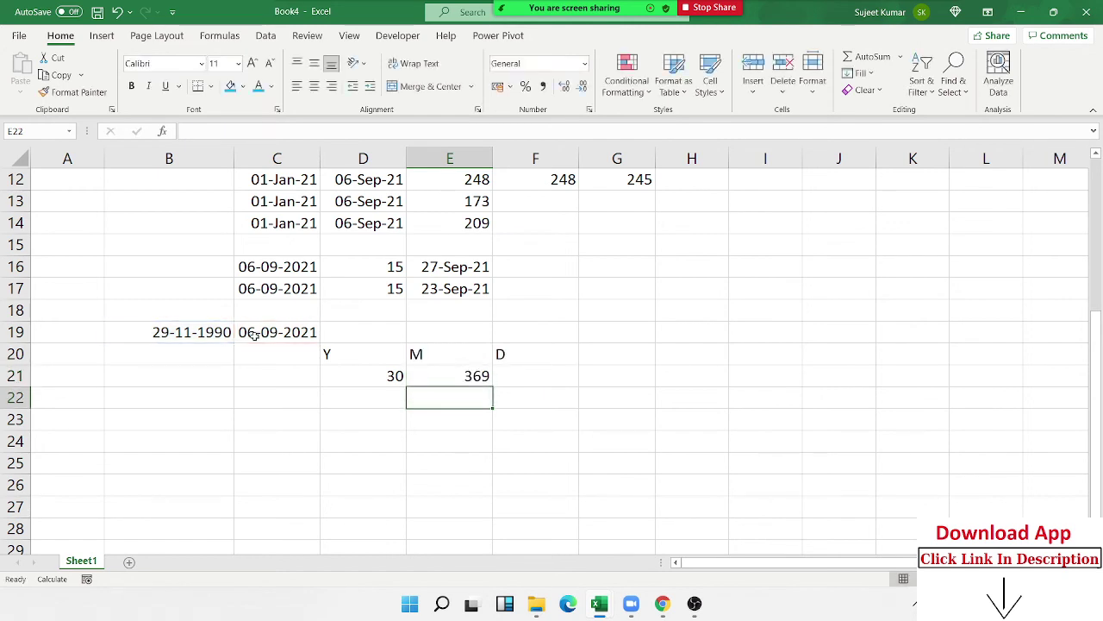
key(Up)
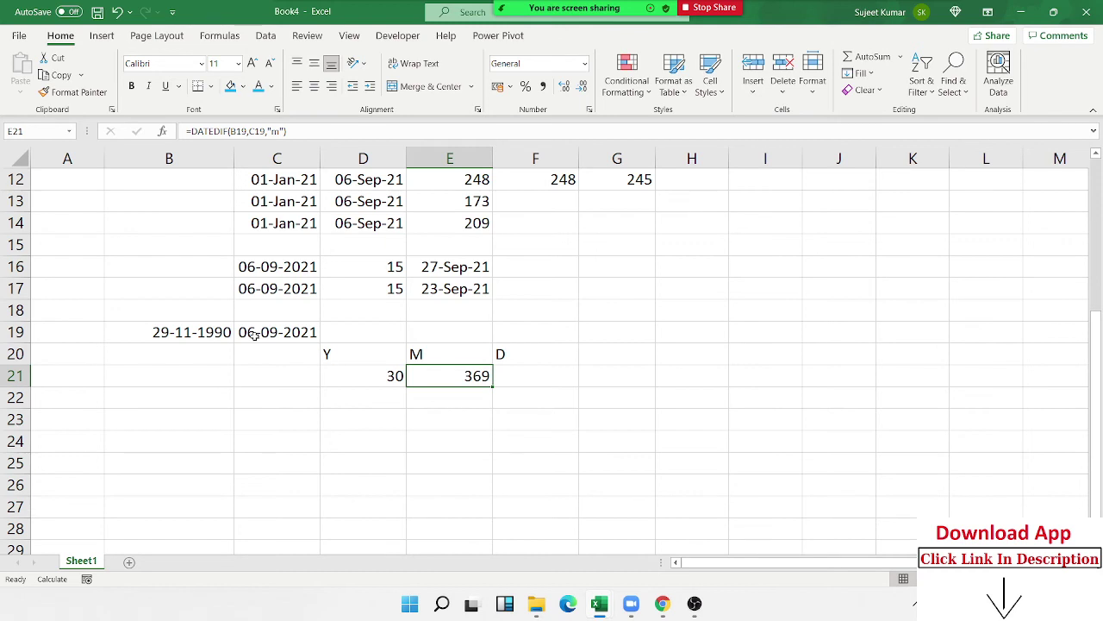
Change the unit to "ym" so E21 shows 9 leftover months.
key(F2)
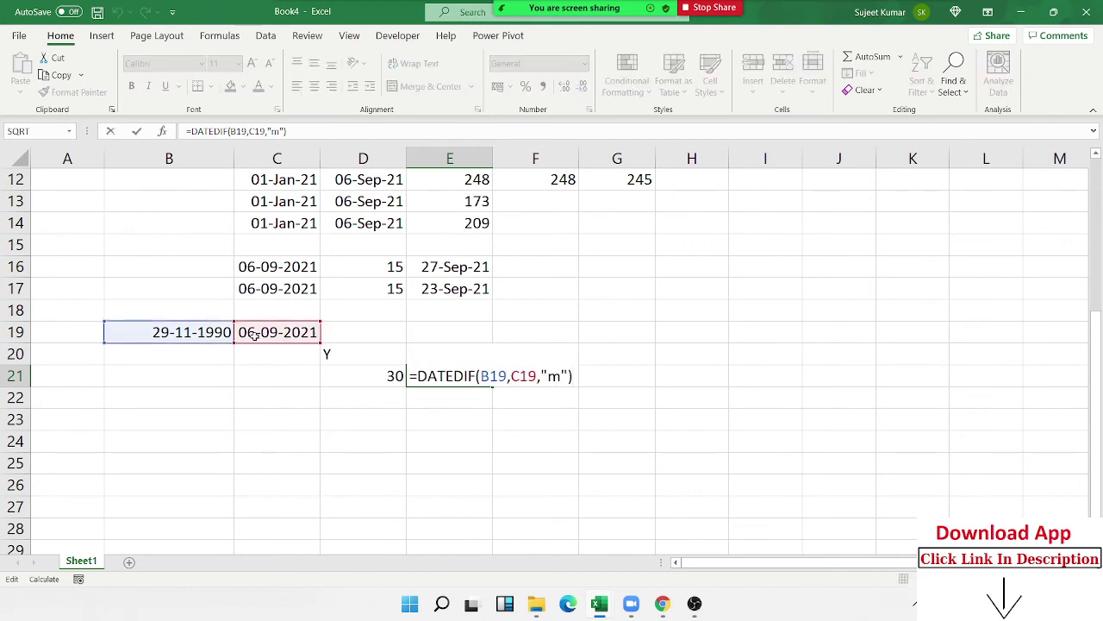
key(Left)
key(Left)
key(Left)
key(Left)
key(Right)
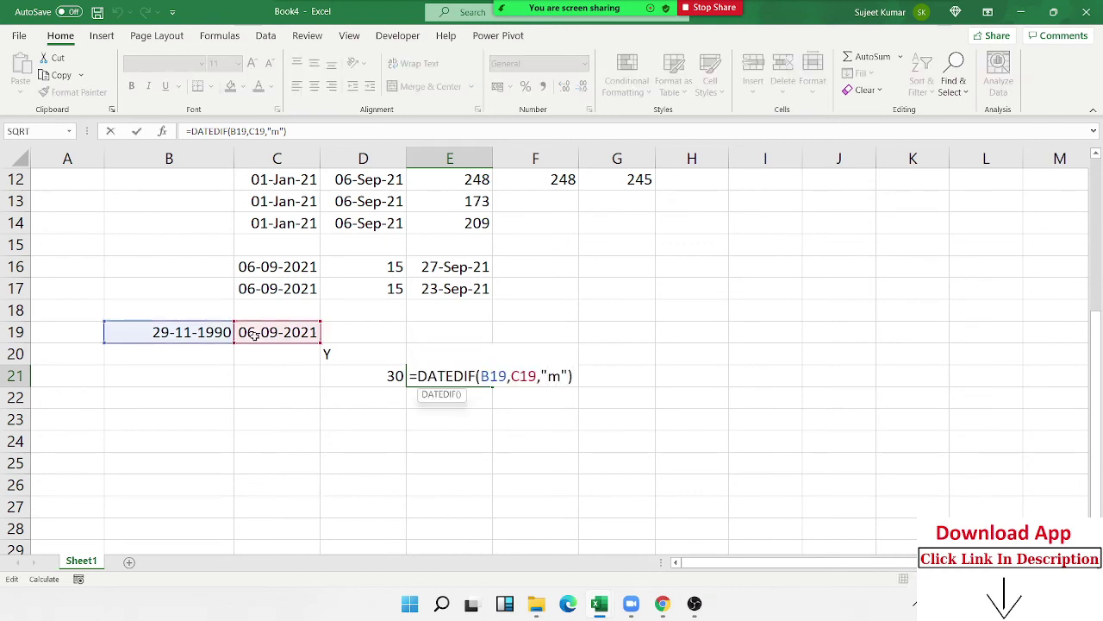
text(y)
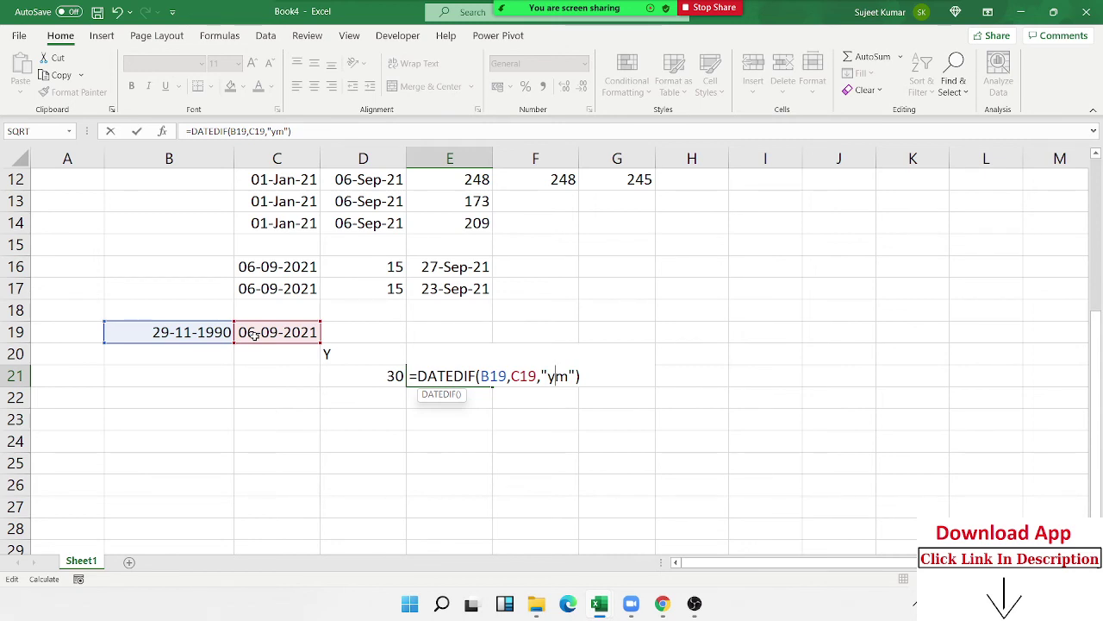
key(Return)
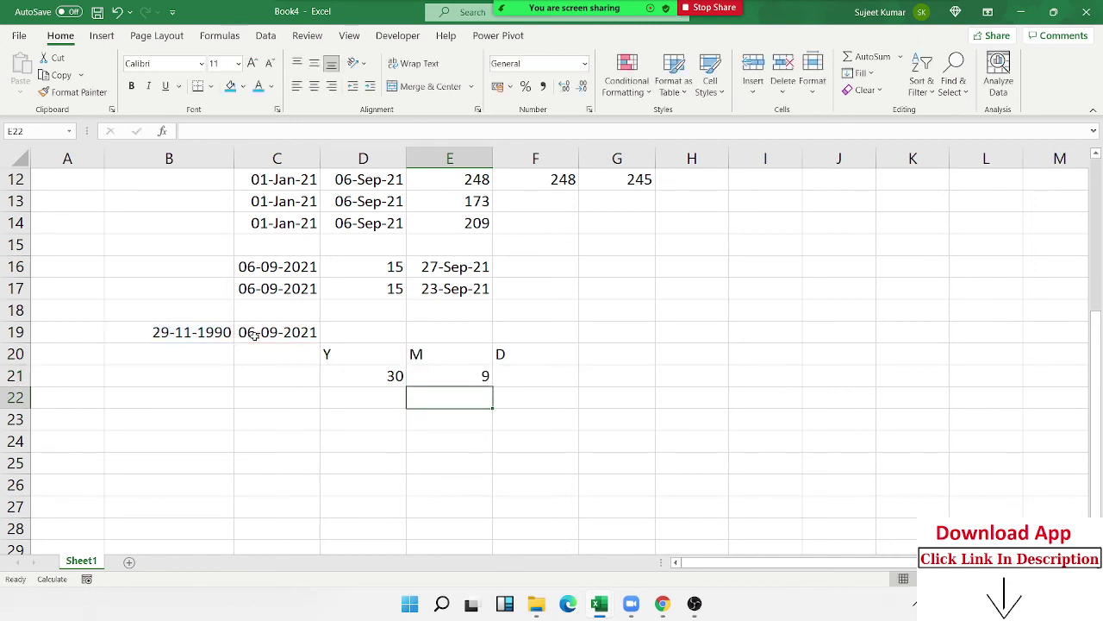
key(Up)
key(Right)
Enter =DATEDIF(B19,C19,"md") in F21, returning 8 leftover days.
text(=)
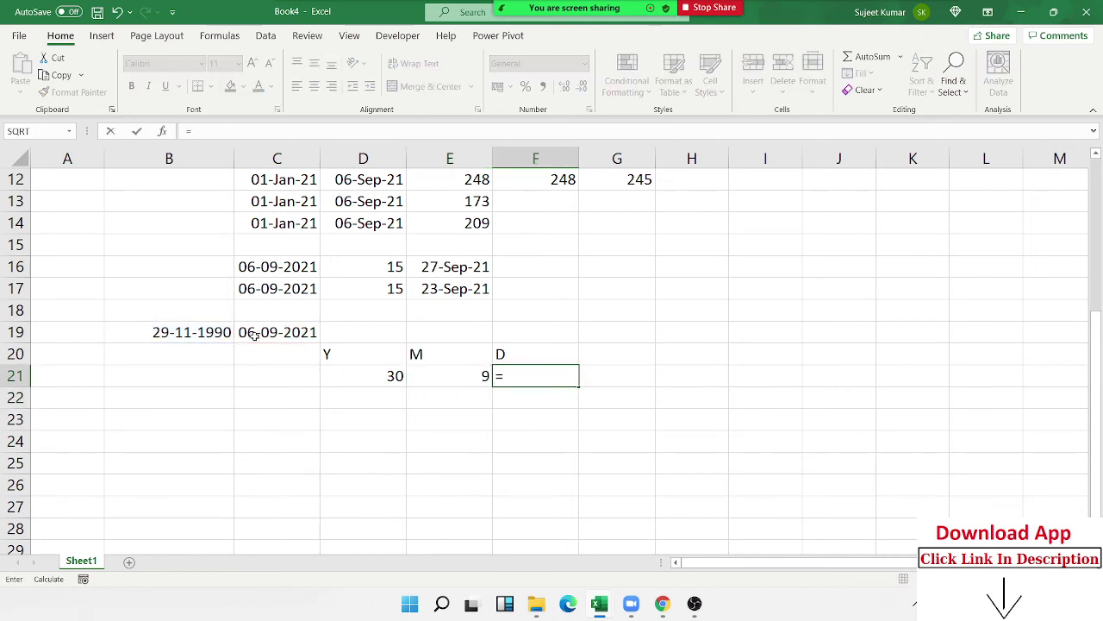
text(de)
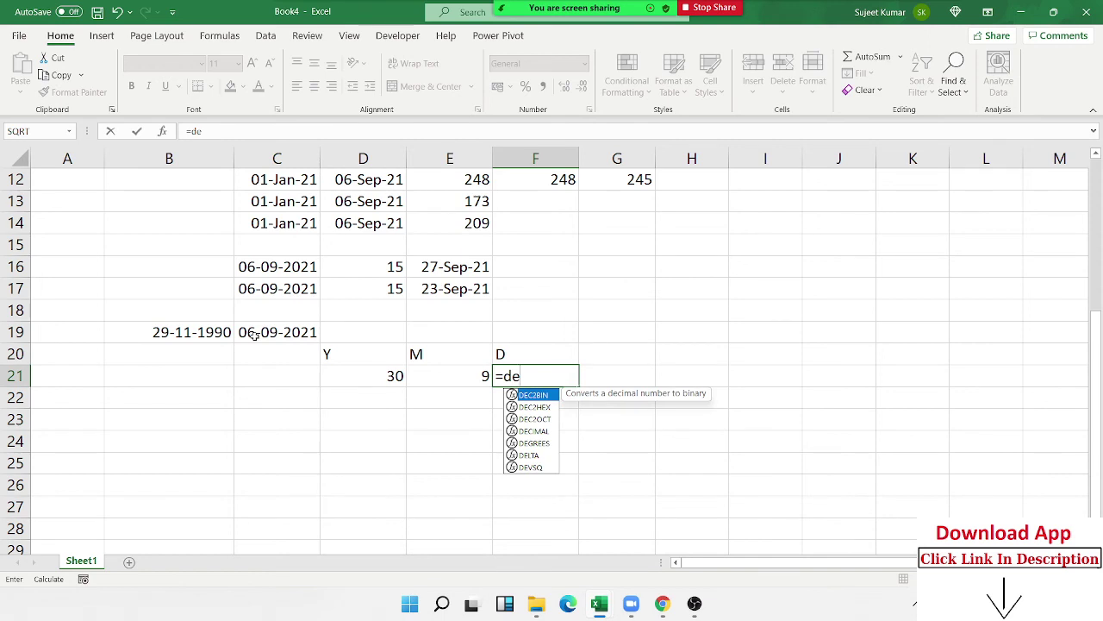
text(t)
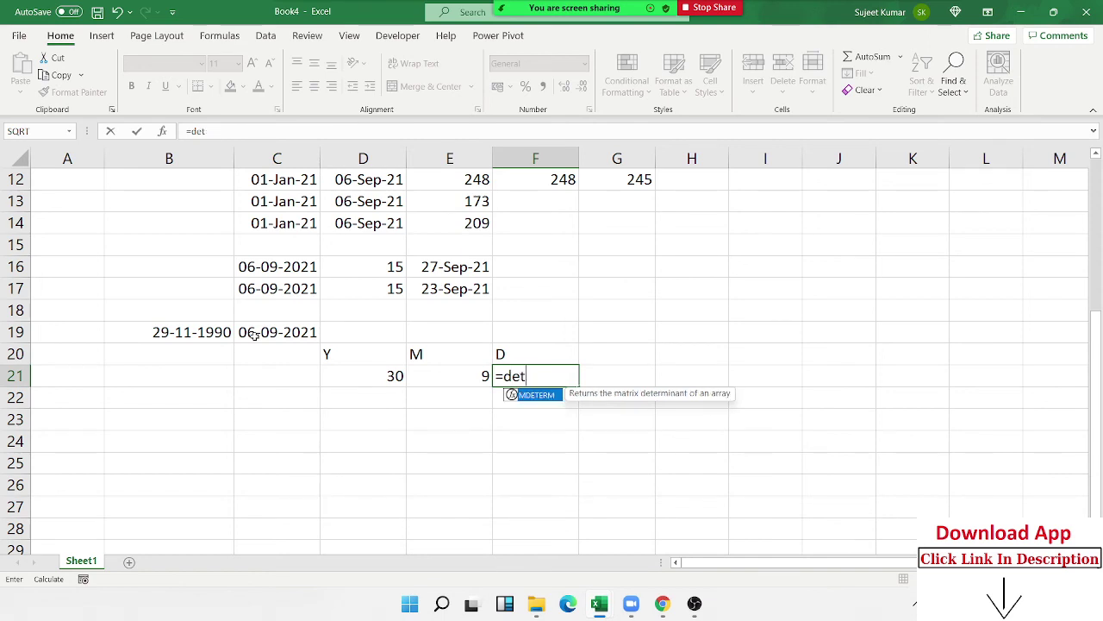
key(BackSpace)
key(BackSpace)
text(ated)
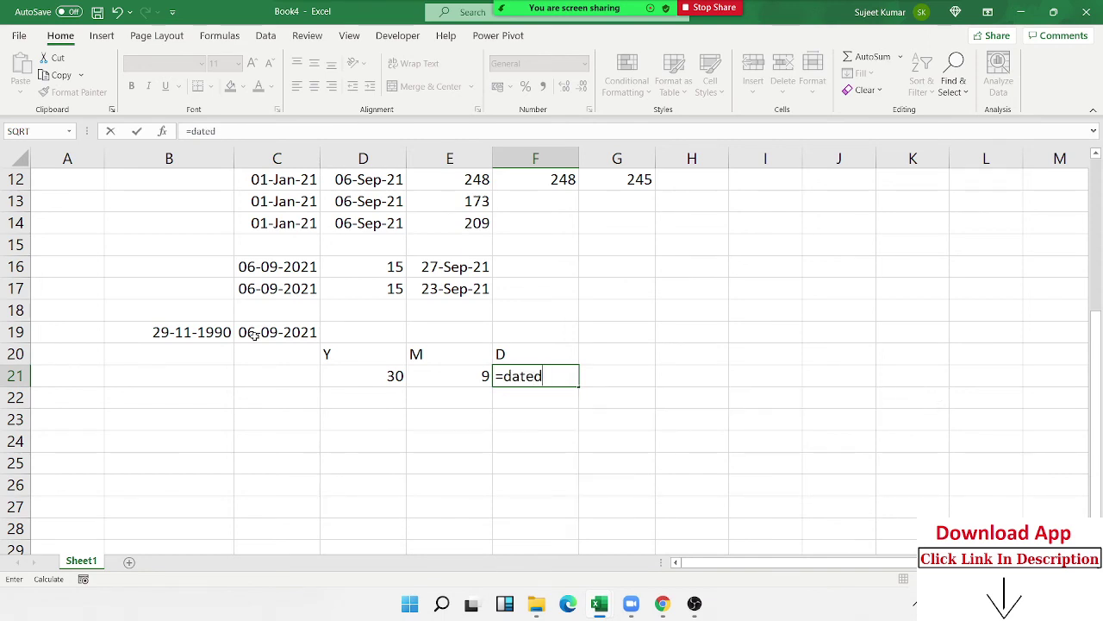
text(if()
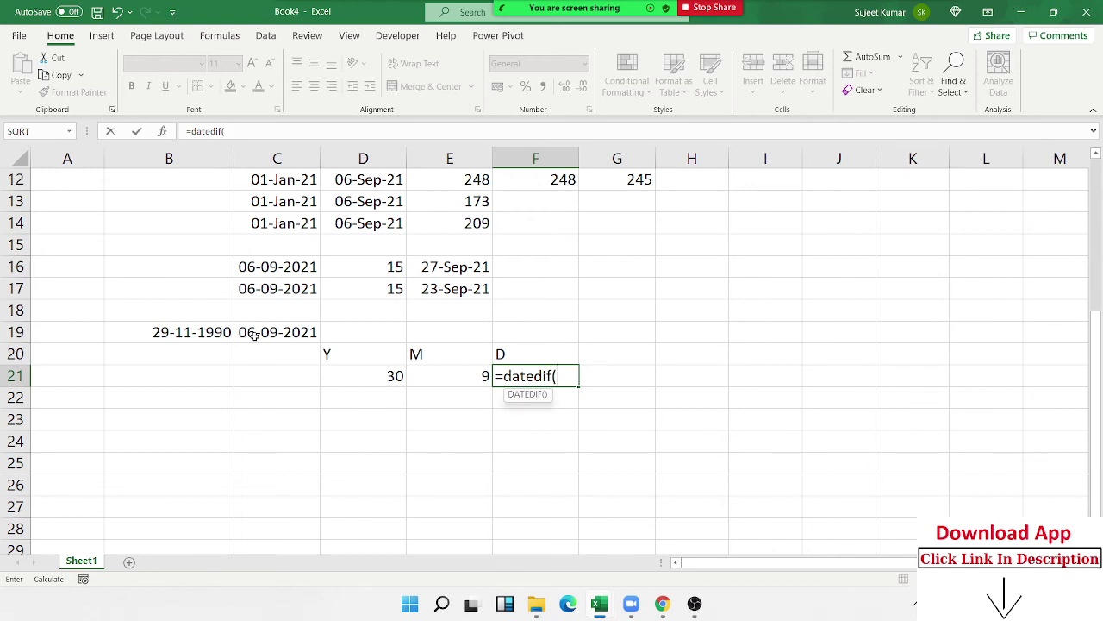
click(157, 336)
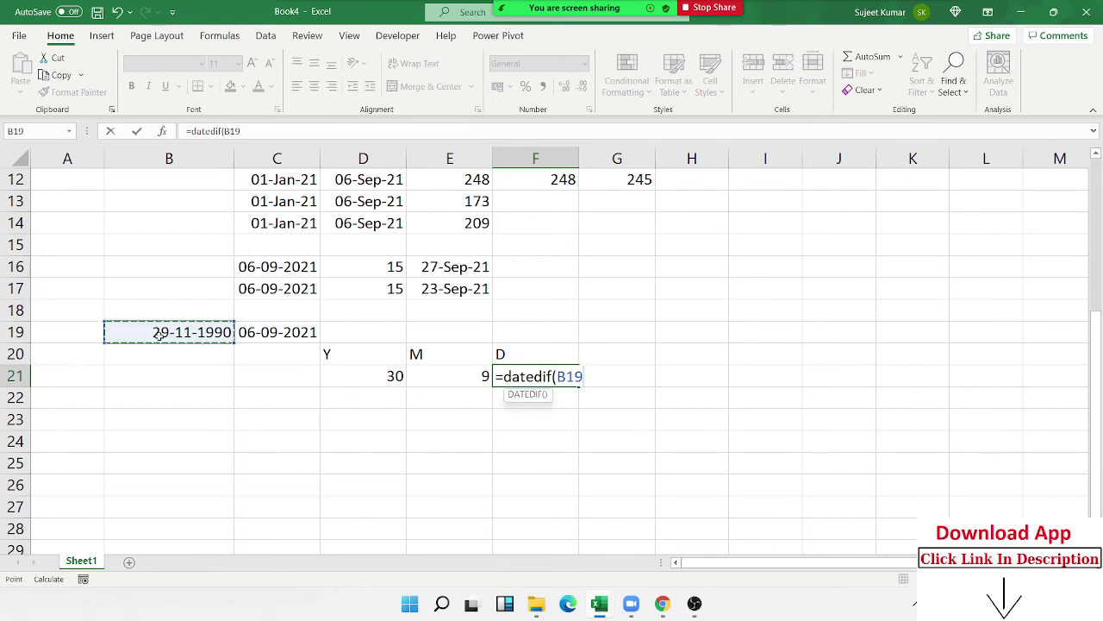
text(,)
click(245, 333)
text(,)
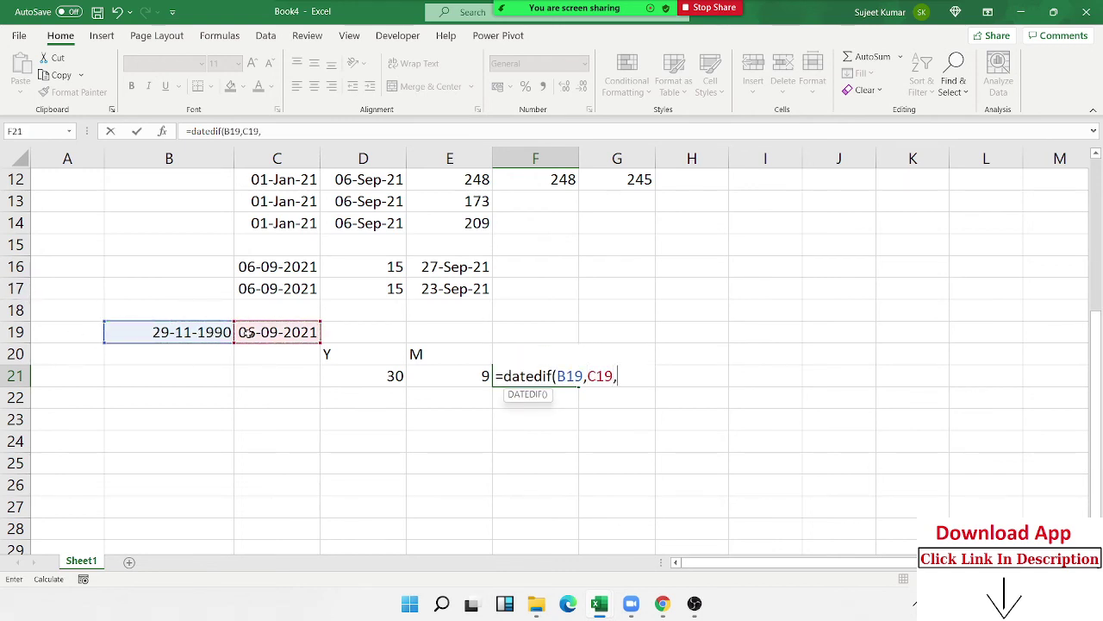
text(")
text(dm)
text(")
key(BackSpace)
key(BackSpace)
key(BackSpace)
text(md")
text())
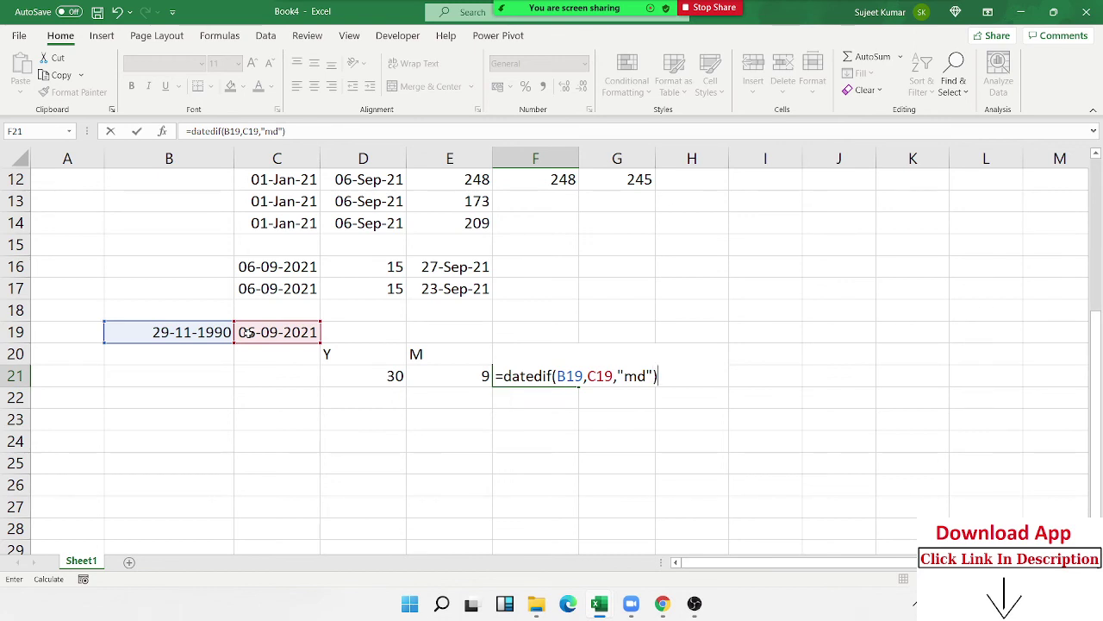
key(Return)
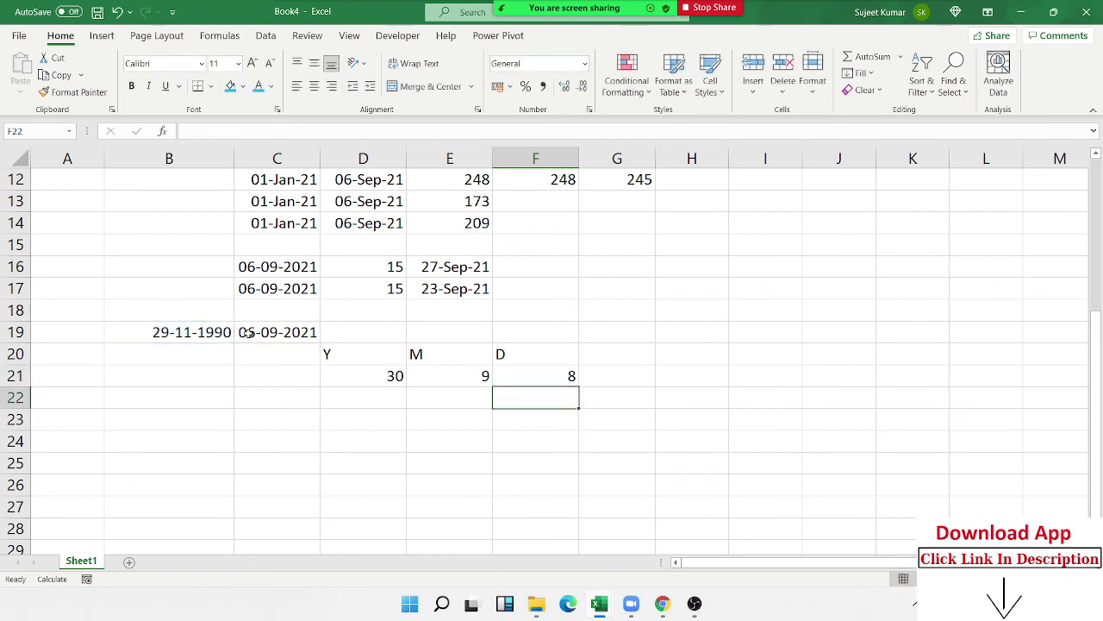
key(Up)
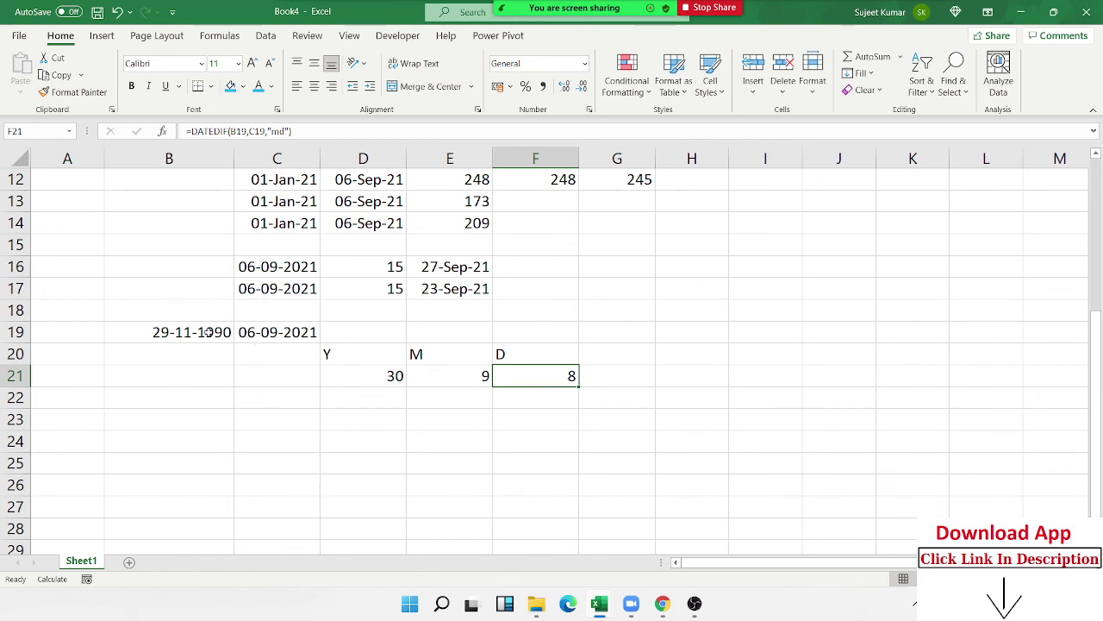
Append the time 4:55 to the birth date in B19.
double_click(207, 333)
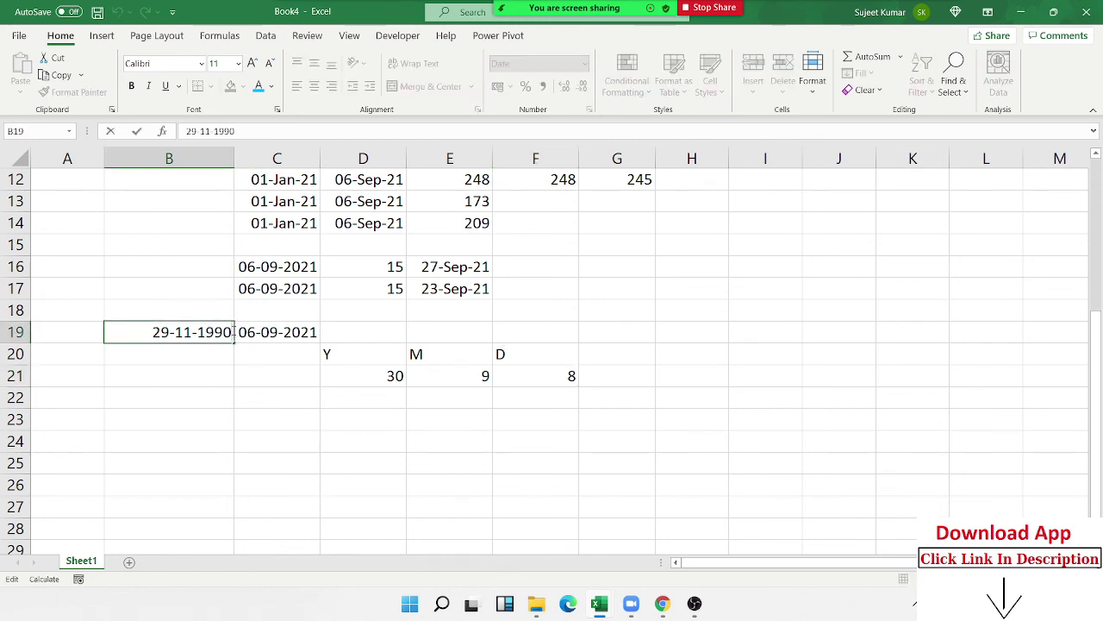
text(4:)
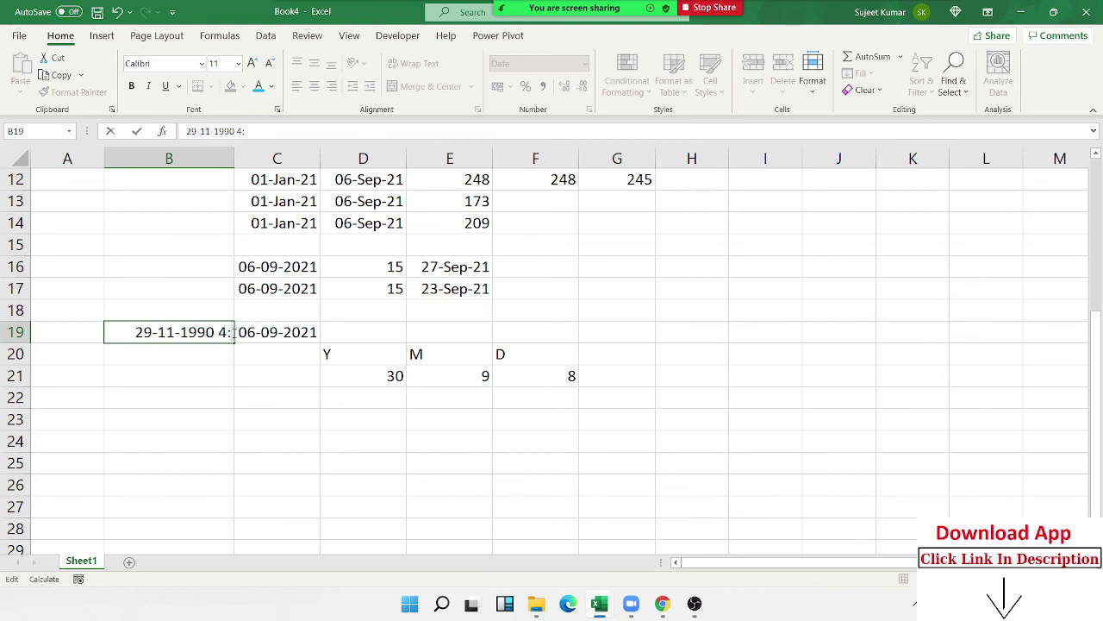
text(55)
key(Return)
key(Right)
key(Up)
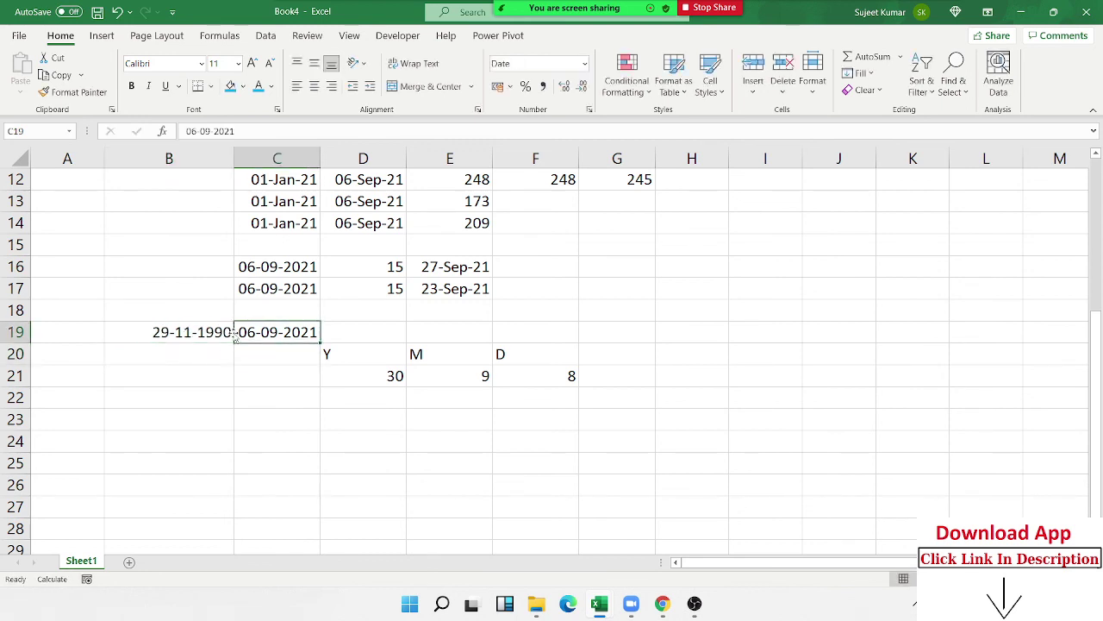
Append the time 08:27 to the date in C19.
double_click(291, 332)
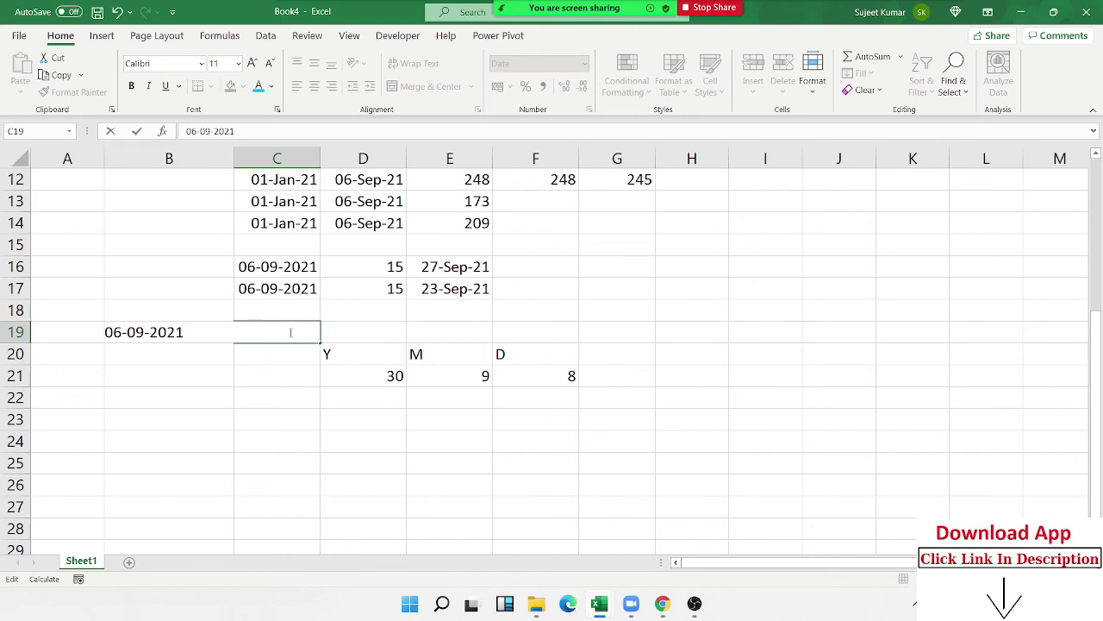
text( 08:27)
key(Return)
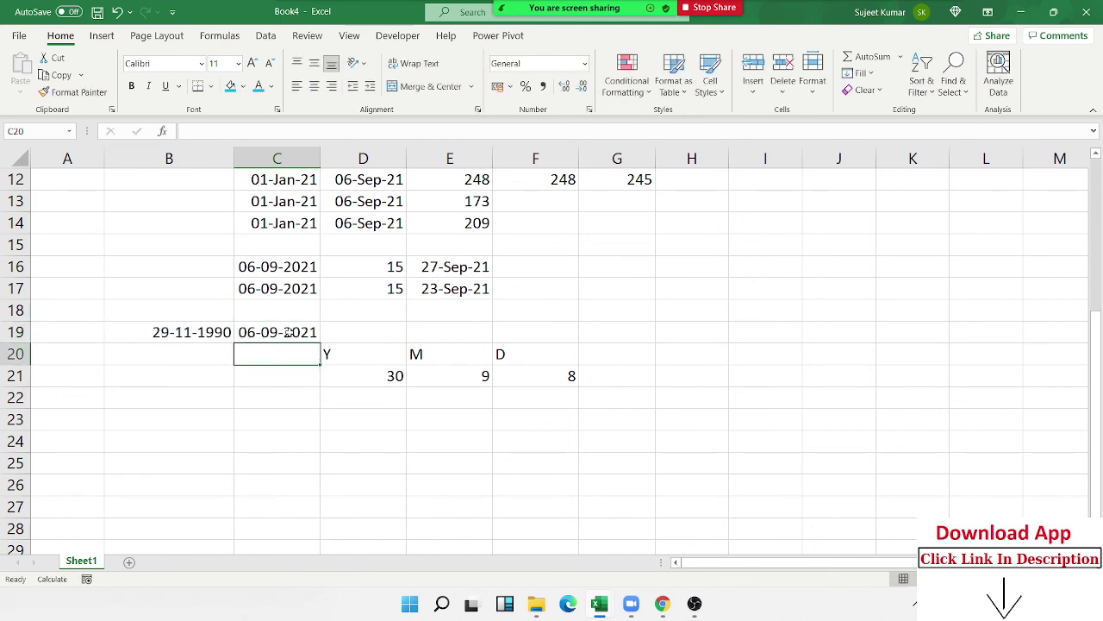
click(291, 334)
drag(319, 160, 319, 160)
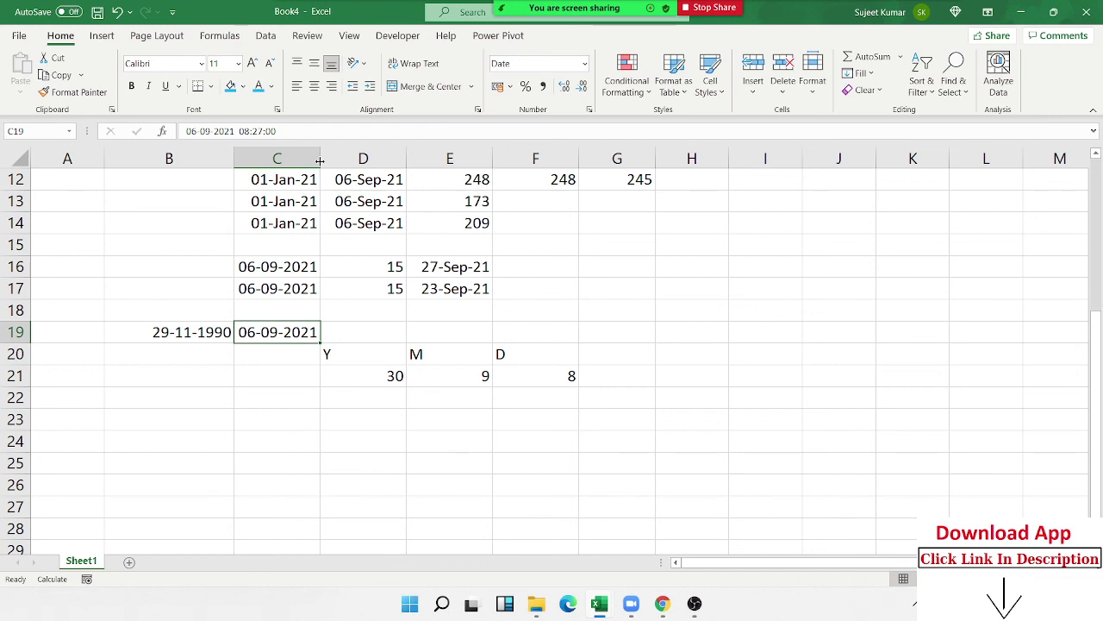
Enter =TEXT(B19,"HH:MM:SS") in B20 to show the time 04:55:00.
key(Down)
key(Left)
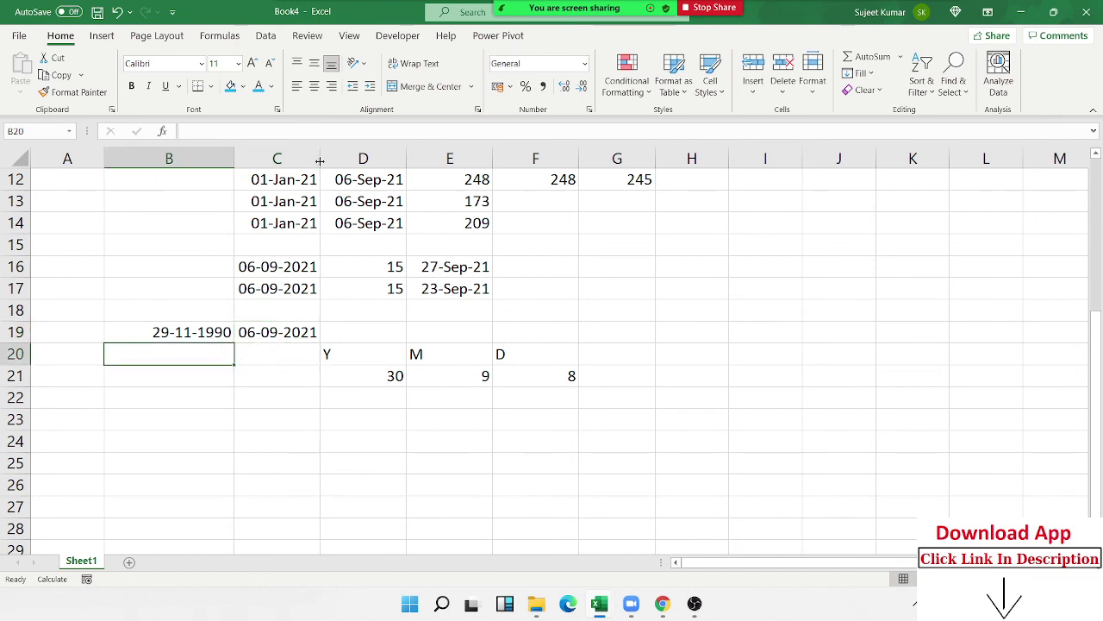
text(=)
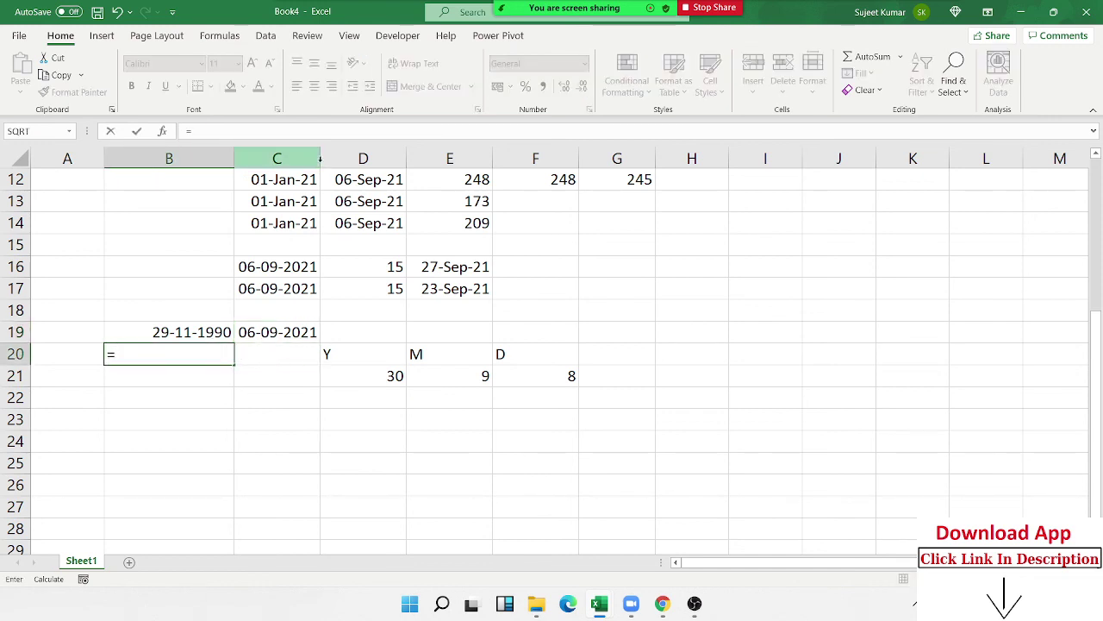
text(te)
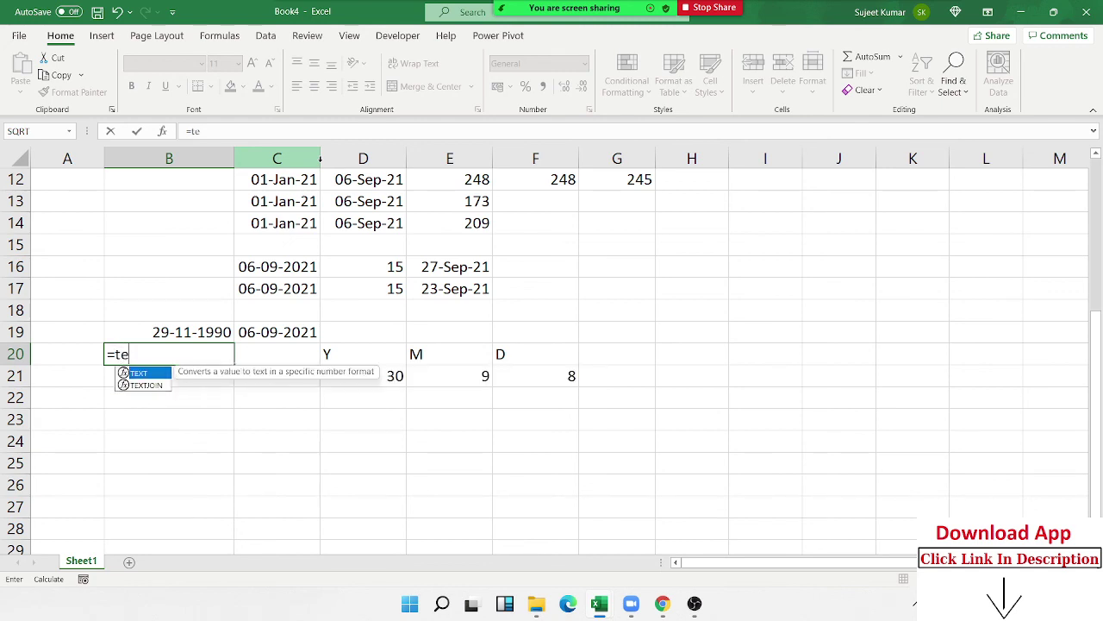
key(Tab)
key(Up)
text(,)
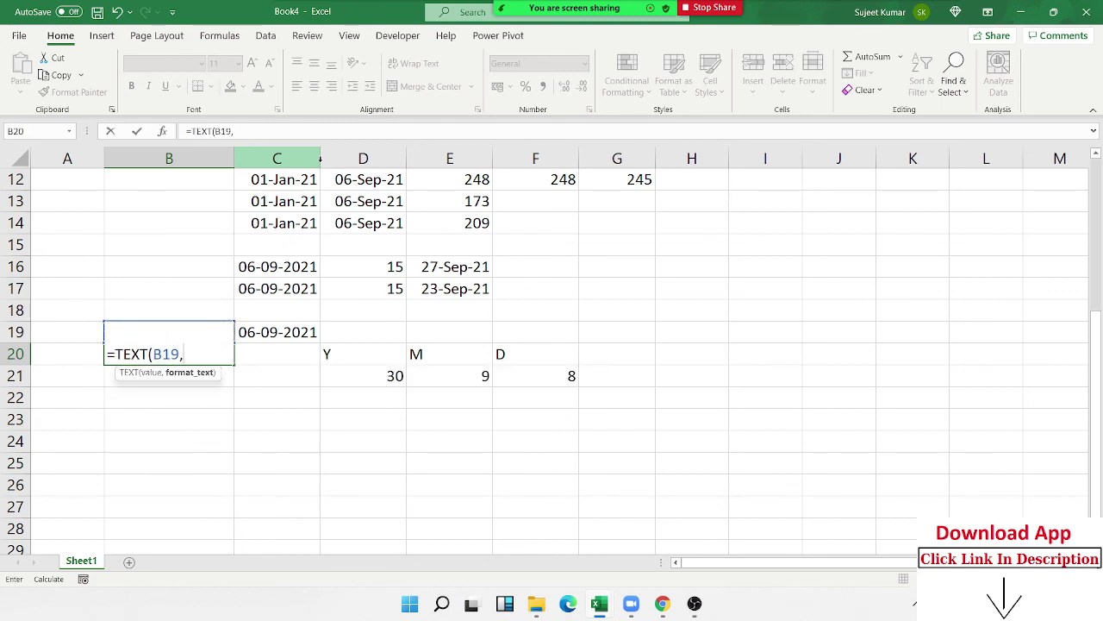
text("HH)
text(:MM:)
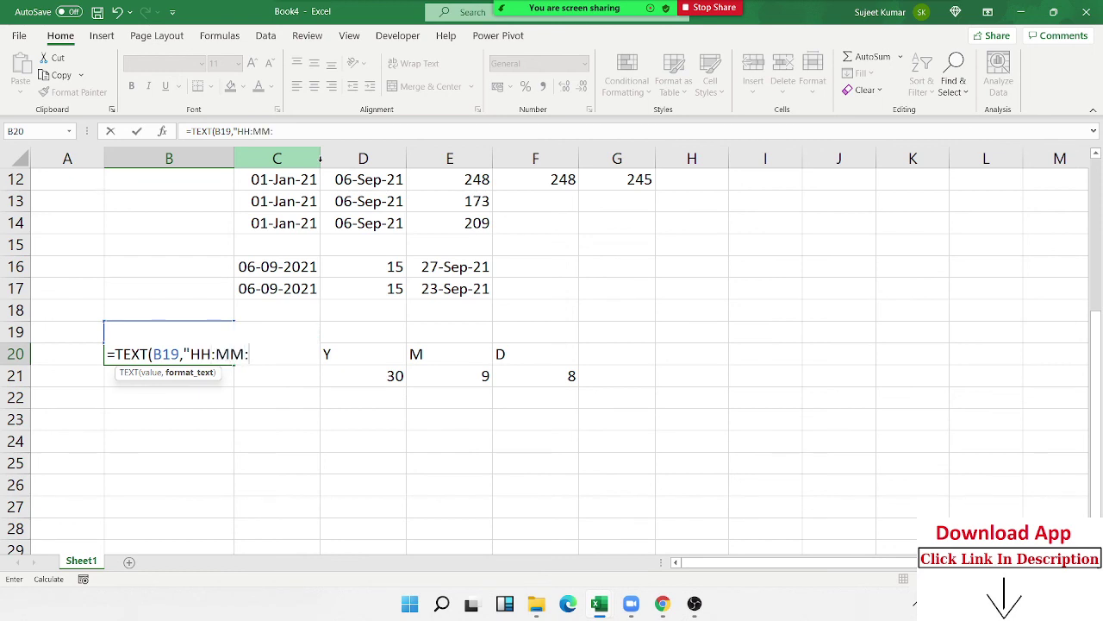
text(SS")
key(Return)
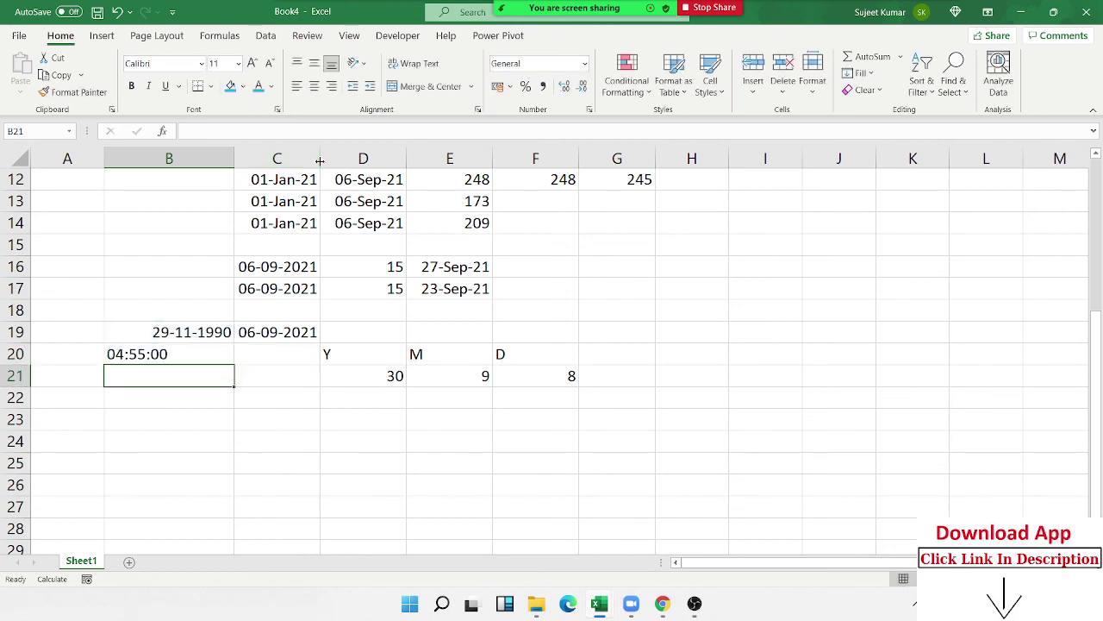
key(Up)
Paste the TEXT formula into C20 to show 08:27:00.
key(Right)
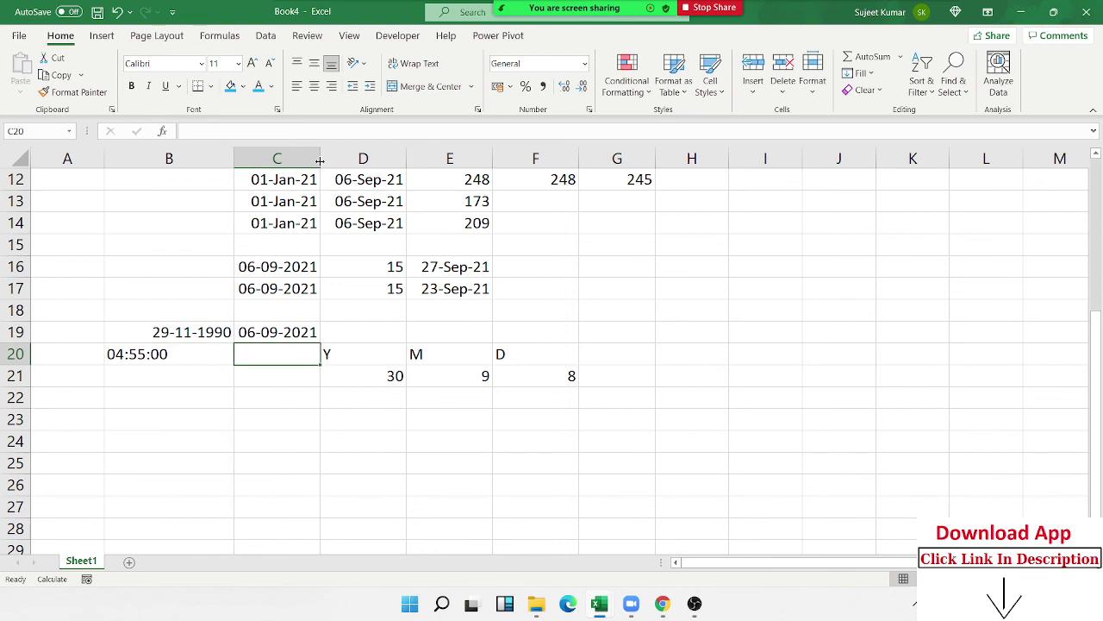
text(=TEXT(C19,"HH:MM:SS"))
key(Return)
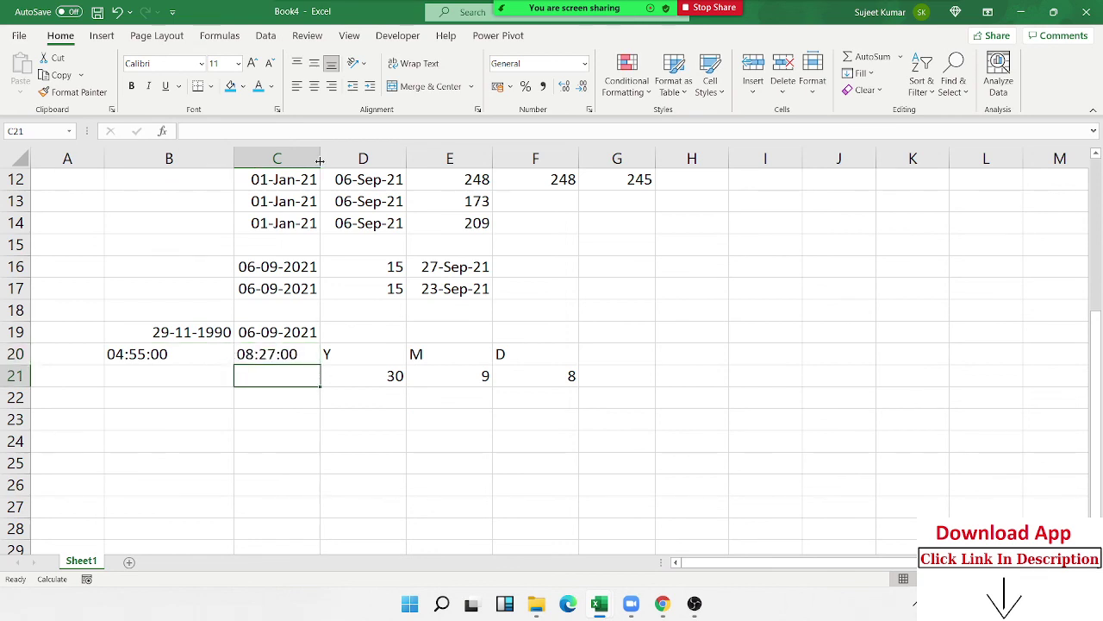
Compute =C20-B20 in C21 formatted as time (03:32), then minimise Excel to the desktop.
text(=)
key(Up)
text(-)
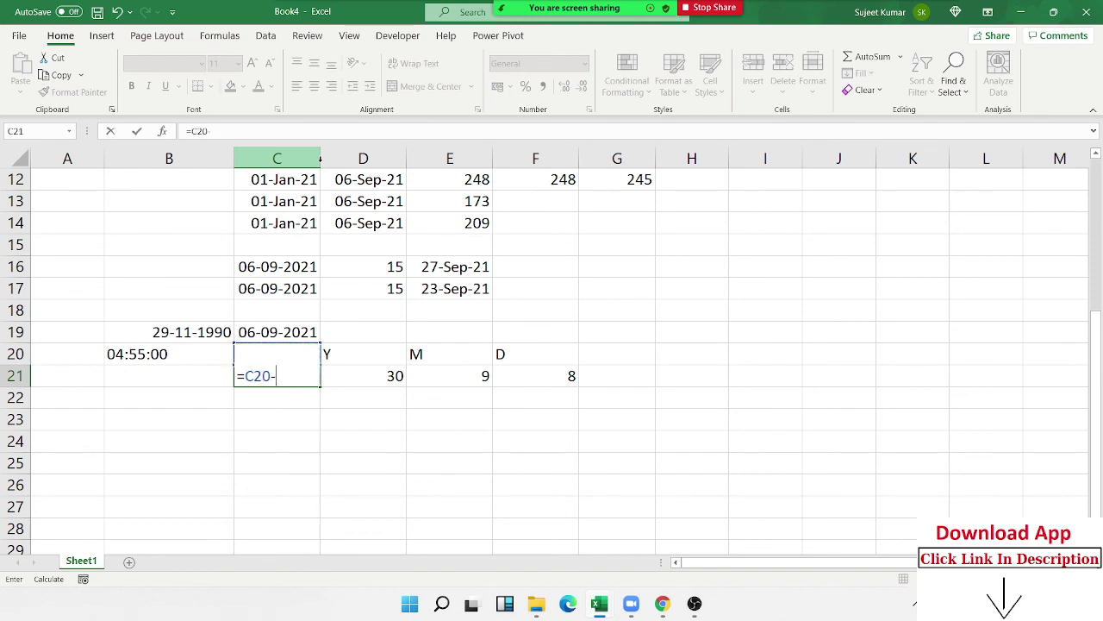
key(Left)
key(Up)
key(Return)
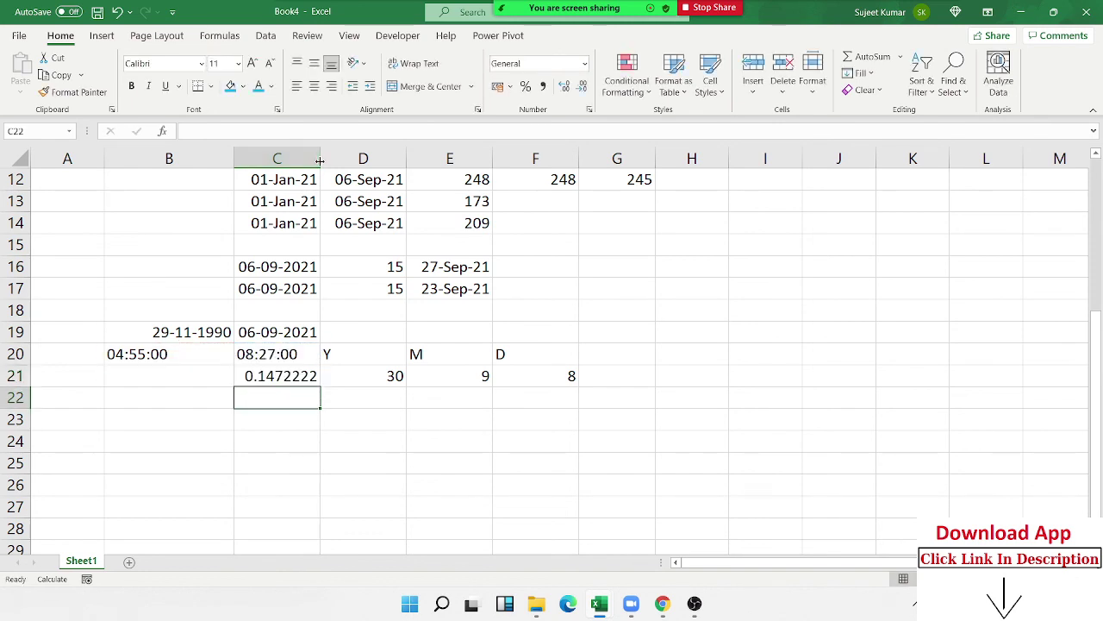
key(Up)
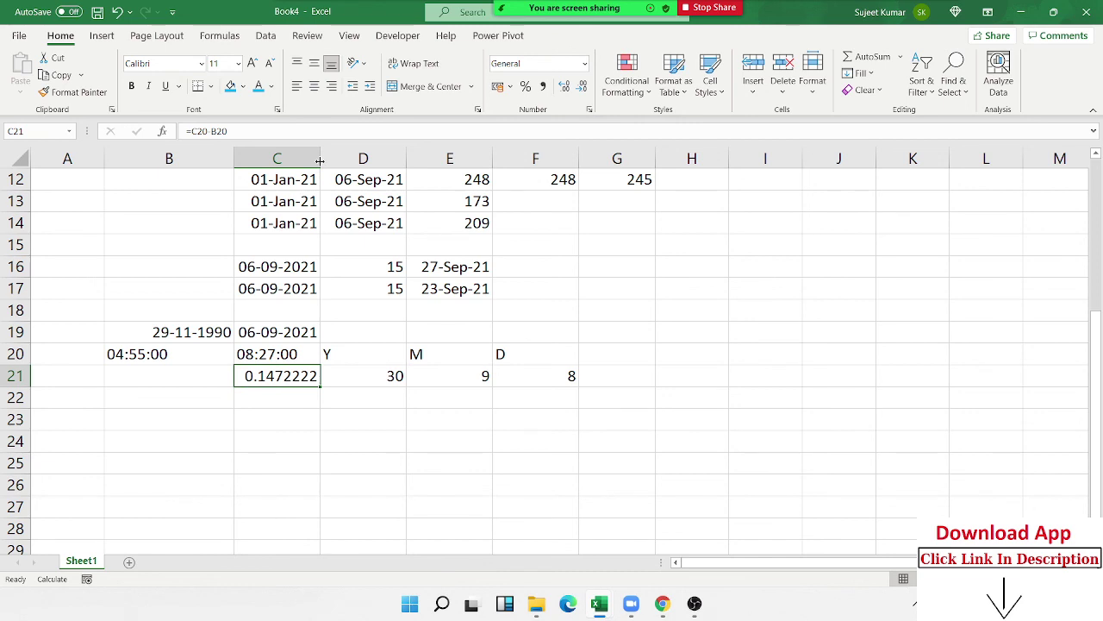
key(ctrl+shift+2)
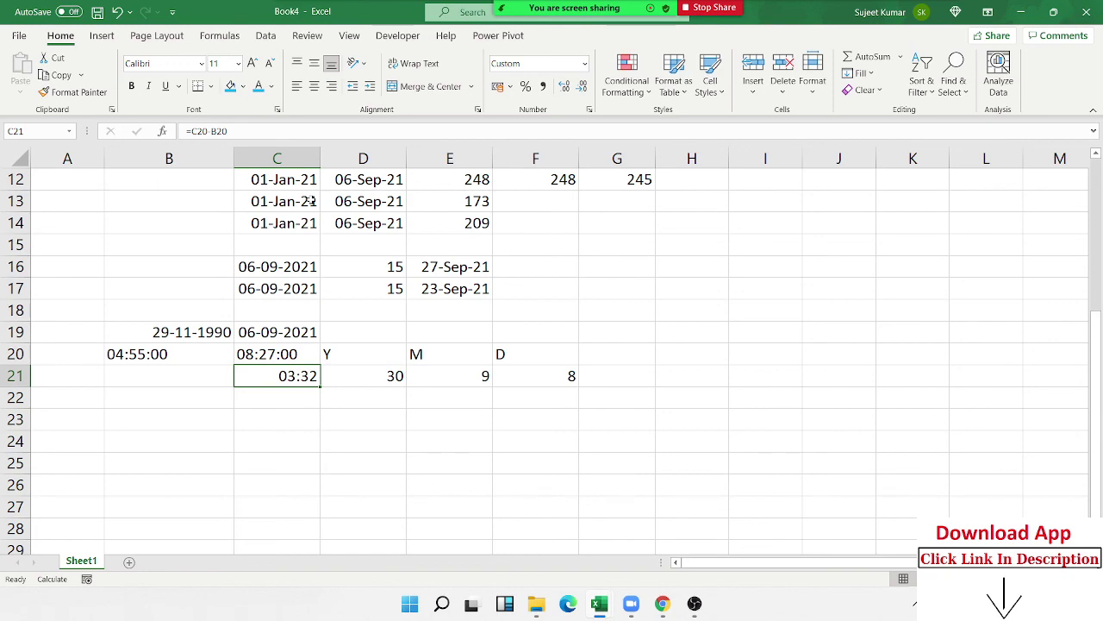
key(super+d)
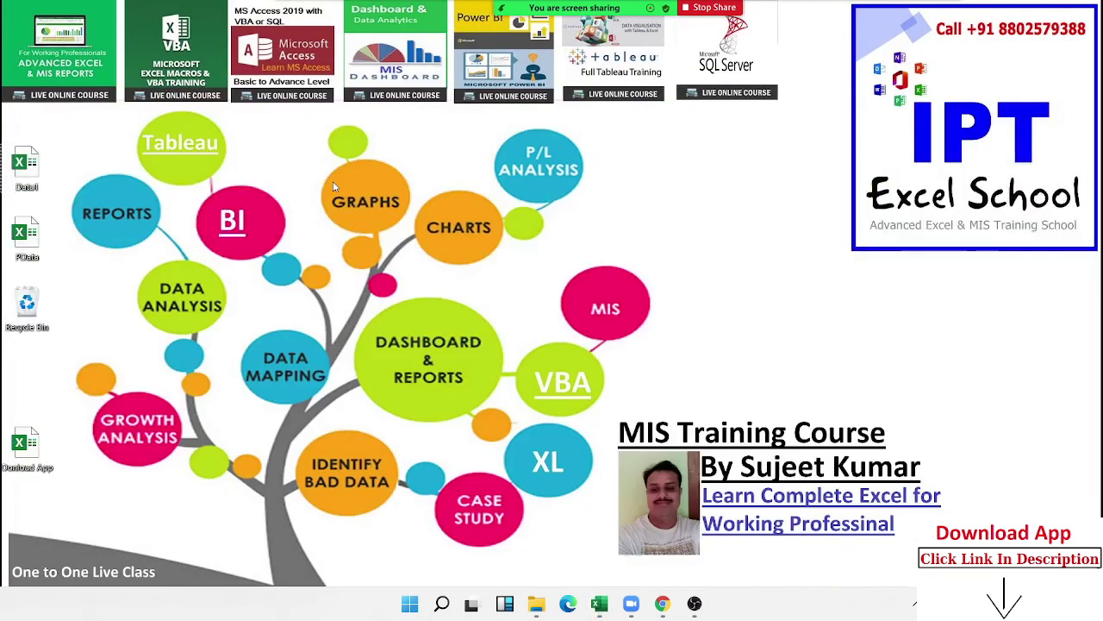